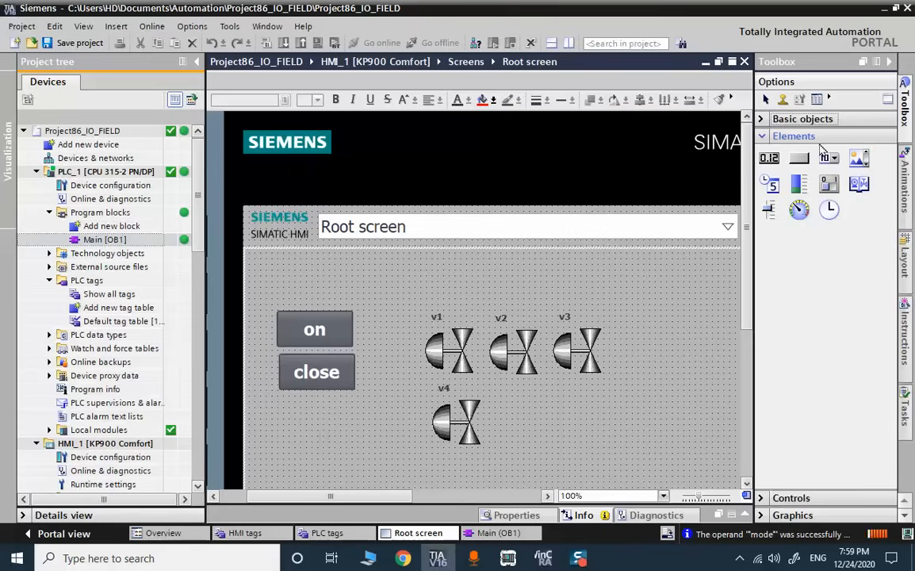
Step: Review the valves on the Root screen in the running HMI simulation and return to the TIA Portal project
{"action": "left_click", "coordinate": [868, 162]}
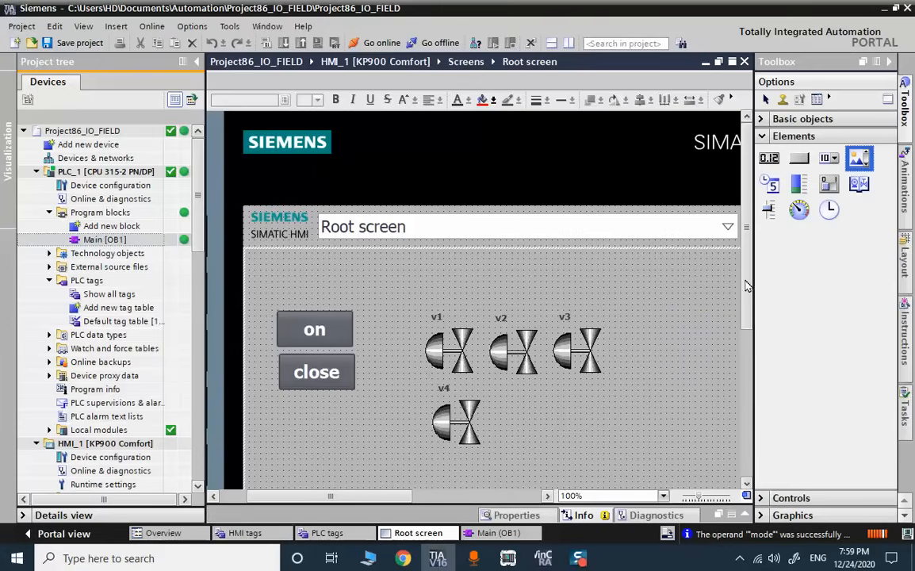
{"action": "key", "text": "Escape"}
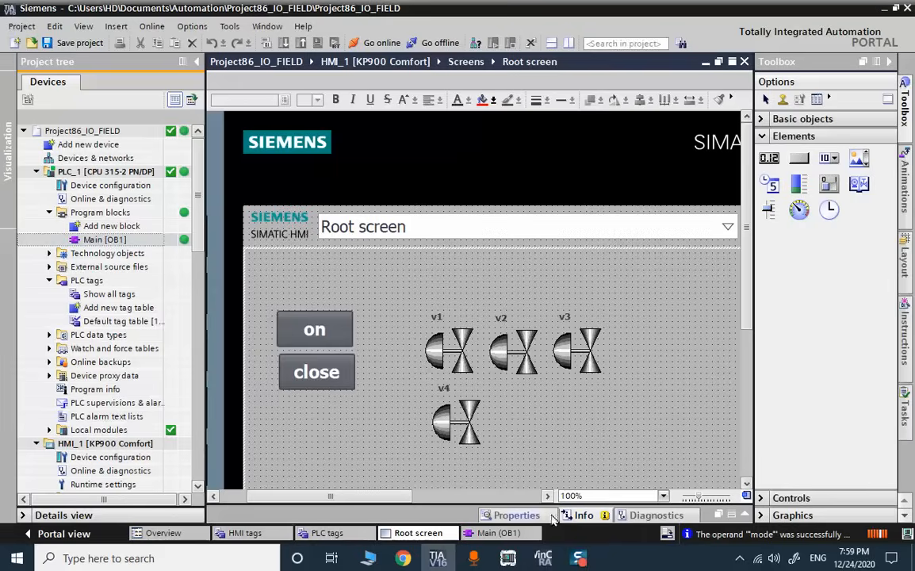
{"action": "left_click", "coordinate": [444, 559]}
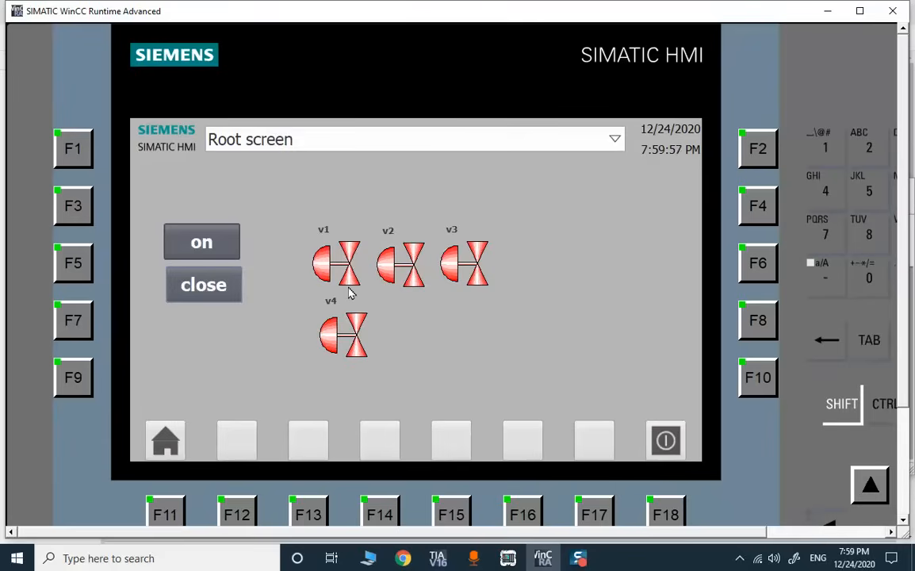
{"action": "left_click", "coordinate": [437, 558]}
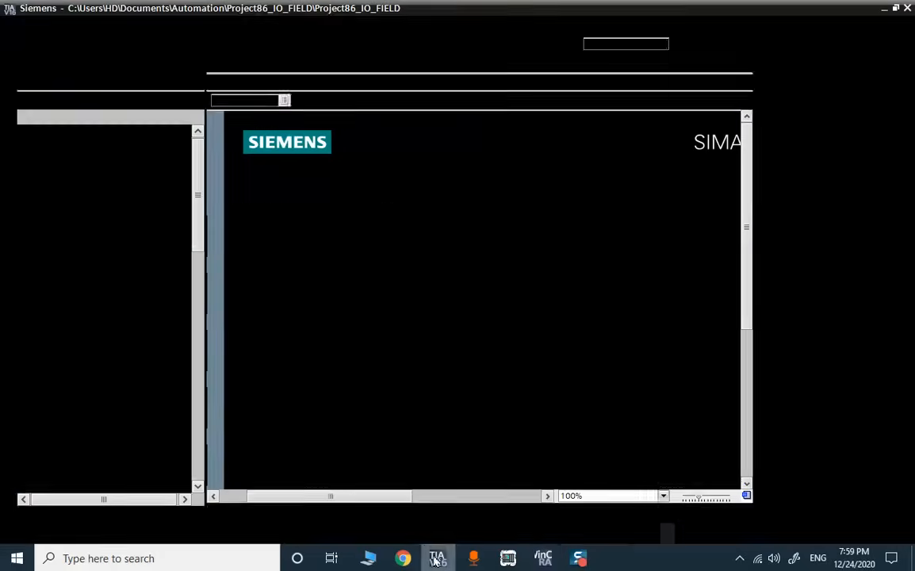
Step: In the Main [OB1] program, modify the online value of the "mode" operand in Network 1 to 2
{"action": "left_click", "coordinate": [487, 534]}
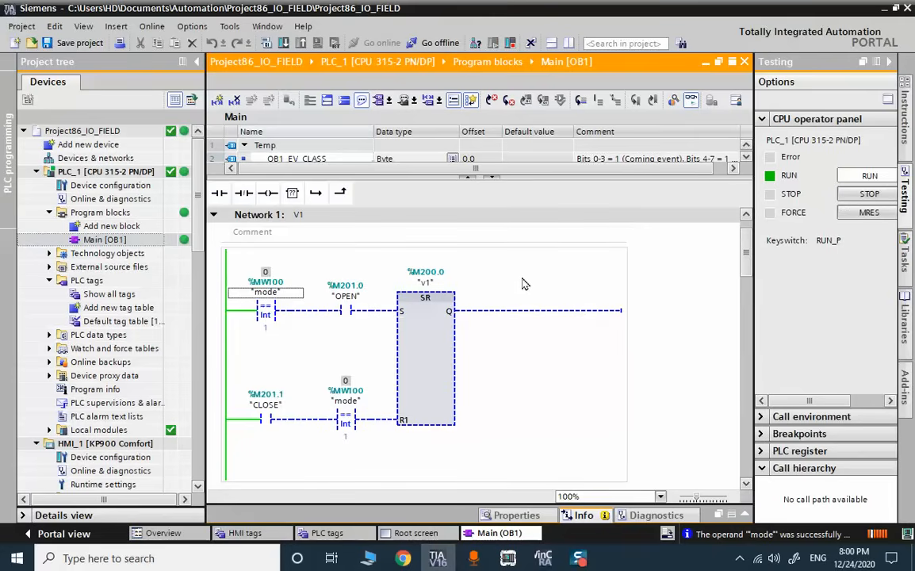
{"action": "left_click", "coordinate": [272, 295]}
{"action": "right_click", "coordinate": [274, 298]}
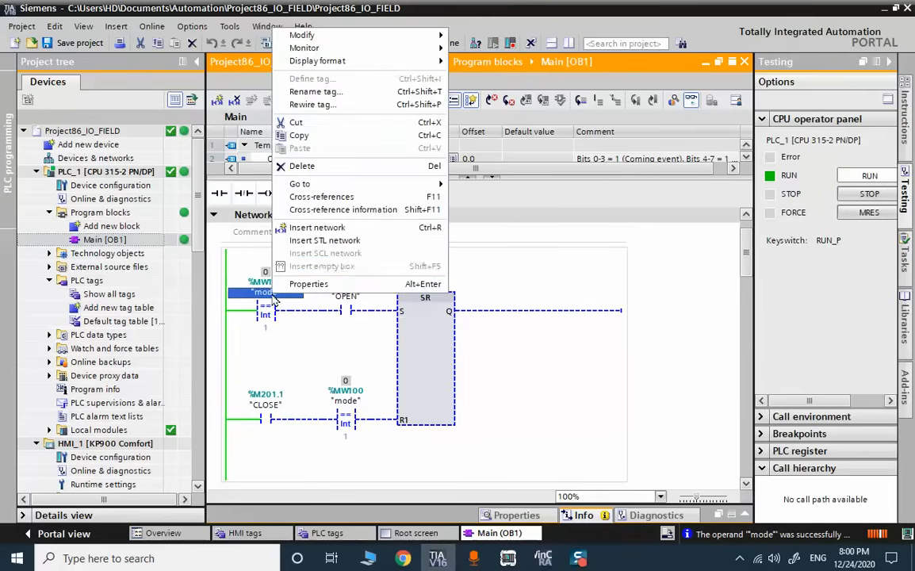
{"action": "mouse_move", "coordinate": [416, 41]}
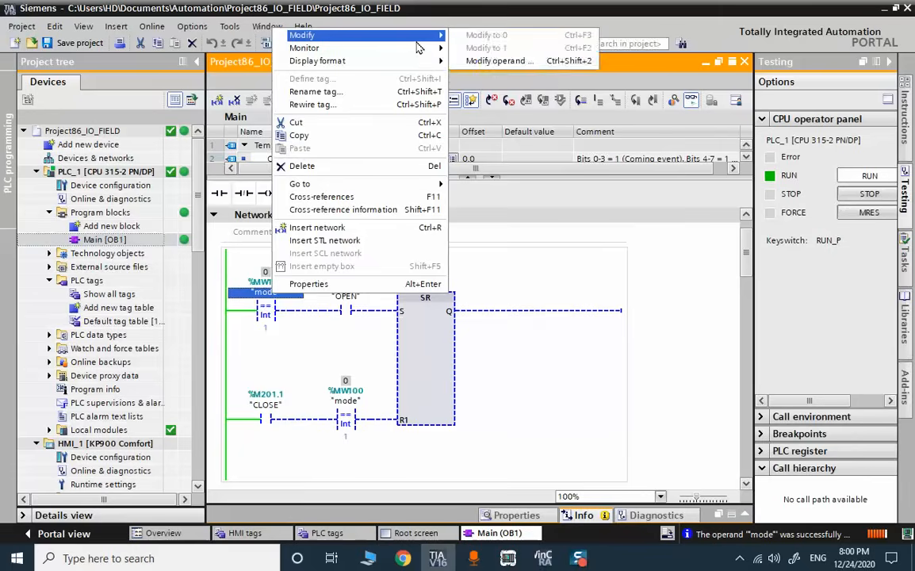
{"action": "left_click", "coordinate": [493, 61]}
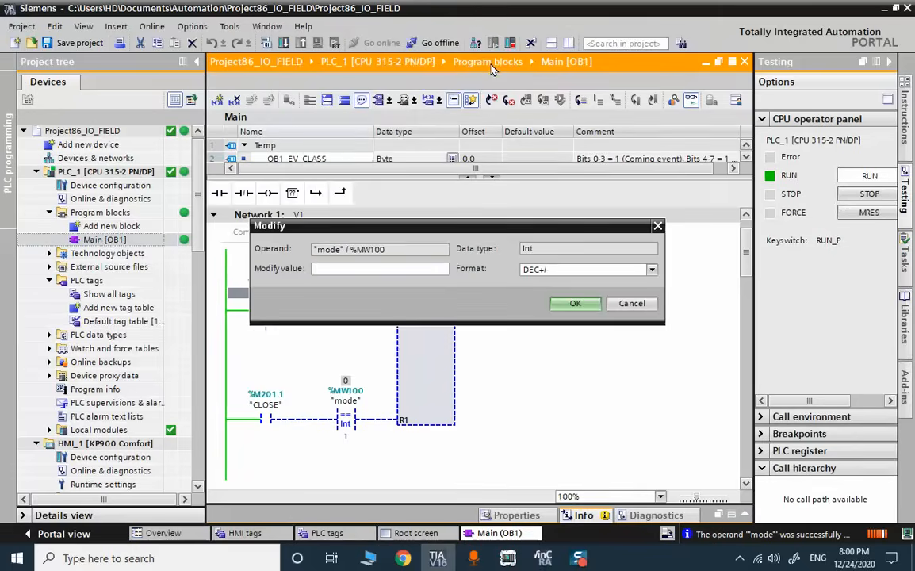
{"action": "type", "text": "2"}
{"action": "left_click", "coordinate": [576, 303]}
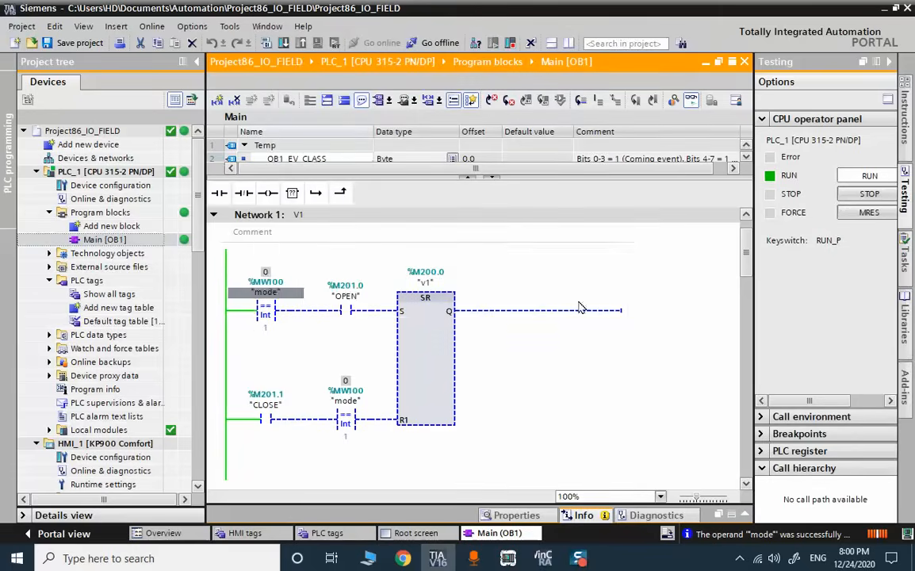
Step: Check Network 2 and test valve v2 in the WinCC Runtime simulation by switching it on and closing it again
{"action": "scroll", "coordinate": [588, 367], "scroll_direction": "down", "scroll_amount": 5}
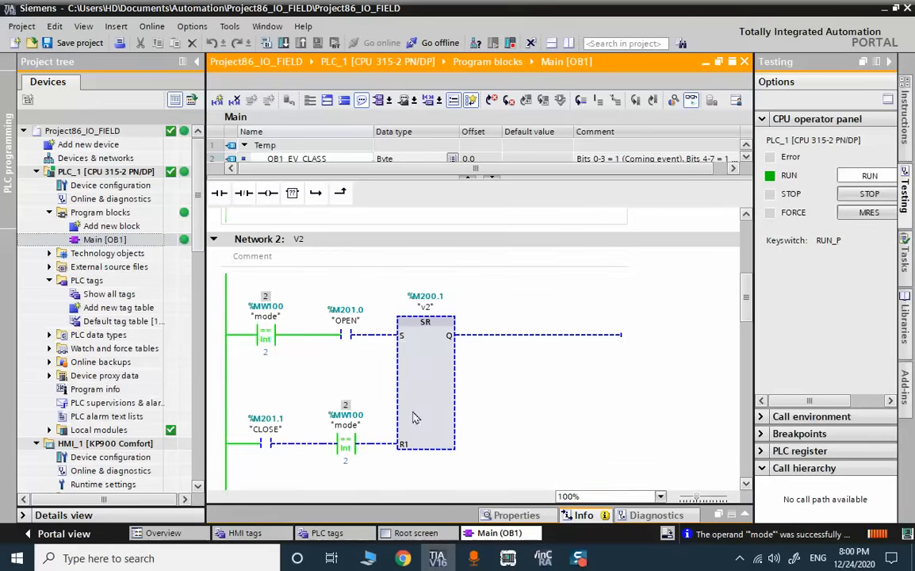
{"action": "left_click", "coordinate": [543, 558]}
{"action": "left_click", "coordinate": [202, 244]}
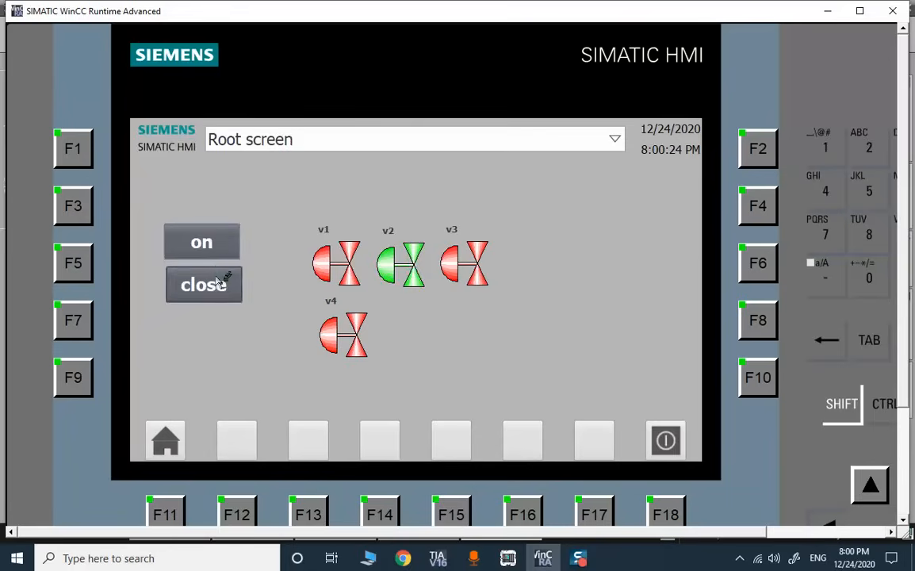
{"action": "left_click", "coordinate": [212, 285]}
{"action": "left_click", "coordinate": [827, 11]}
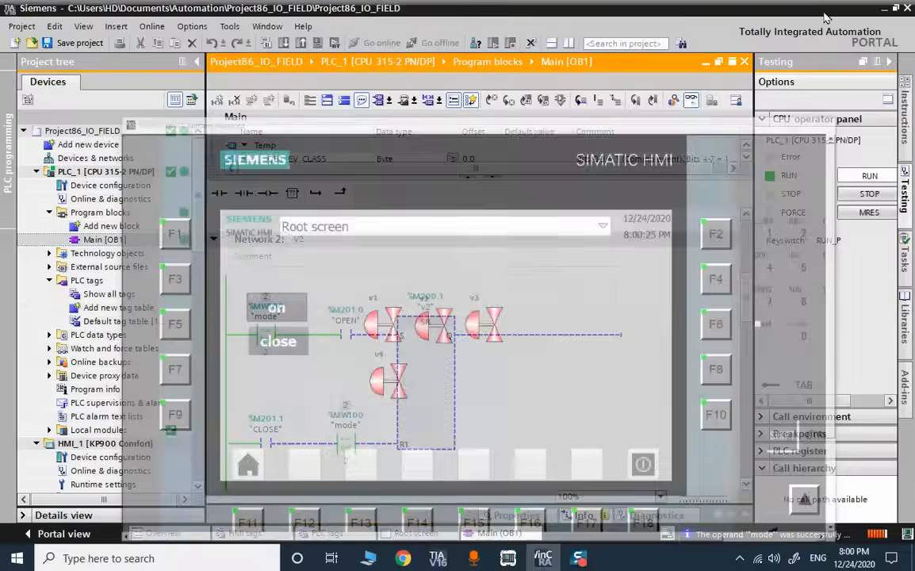
Step: Modify the online value of the "mode" operand in the v3 valve's network to 3
{"action": "scroll", "coordinate": [588, 320], "scroll_direction": "down", "scroll_amount": 5}
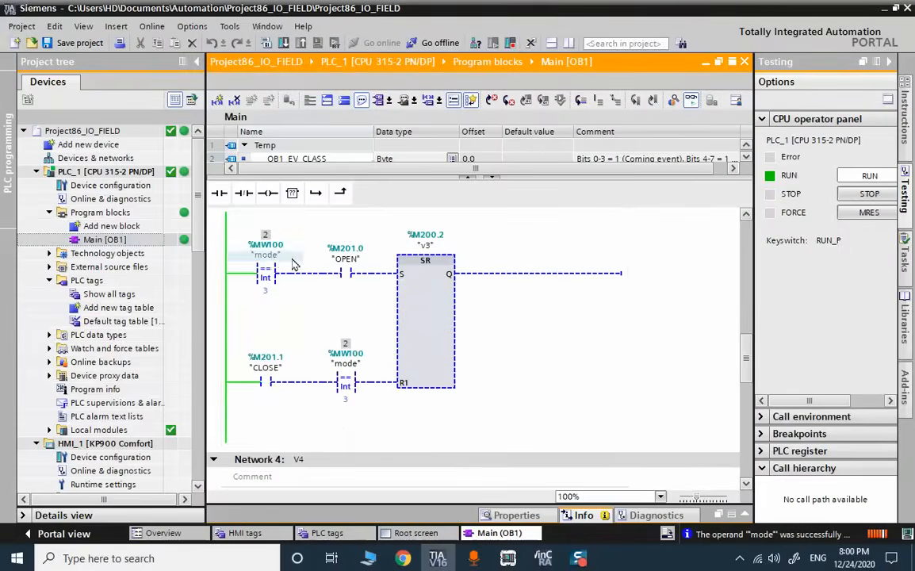
{"action": "right_click", "coordinate": [266, 254]}
{"action": "mouse_move", "coordinate": [367, 279]}
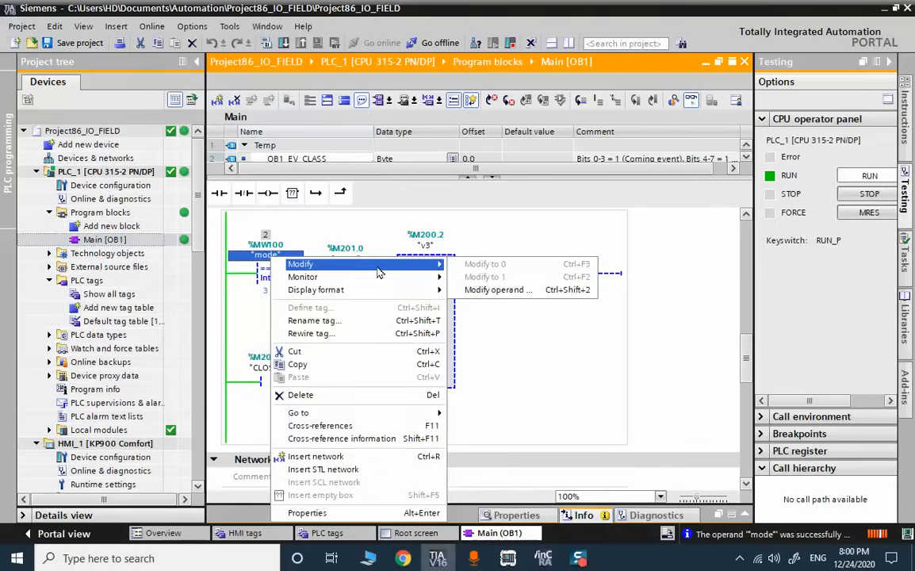
{"action": "left_click", "coordinate": [536, 289]}
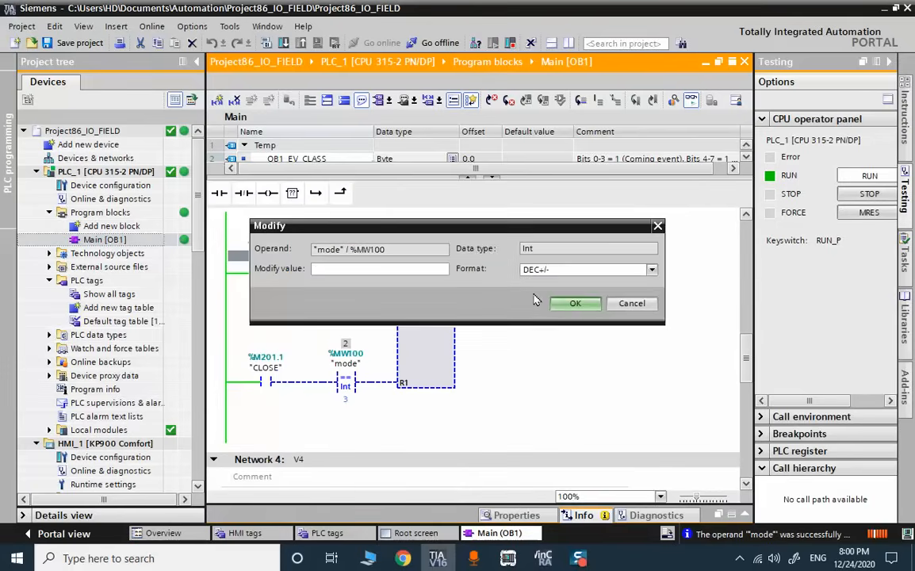
{"action": "left_click", "coordinate": [599, 306]}
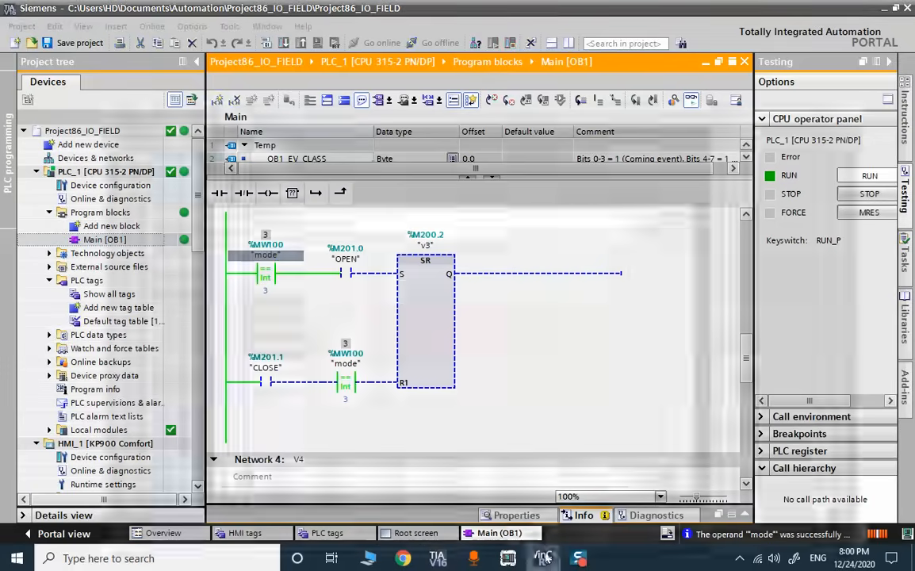
Step: Test valve v3 in the WinCC Runtime simulation by switching it on and closing it, and return to TIA Portal
{"action": "left_click", "coordinate": [544, 557]}
{"action": "left_click", "coordinate": [205, 245]}
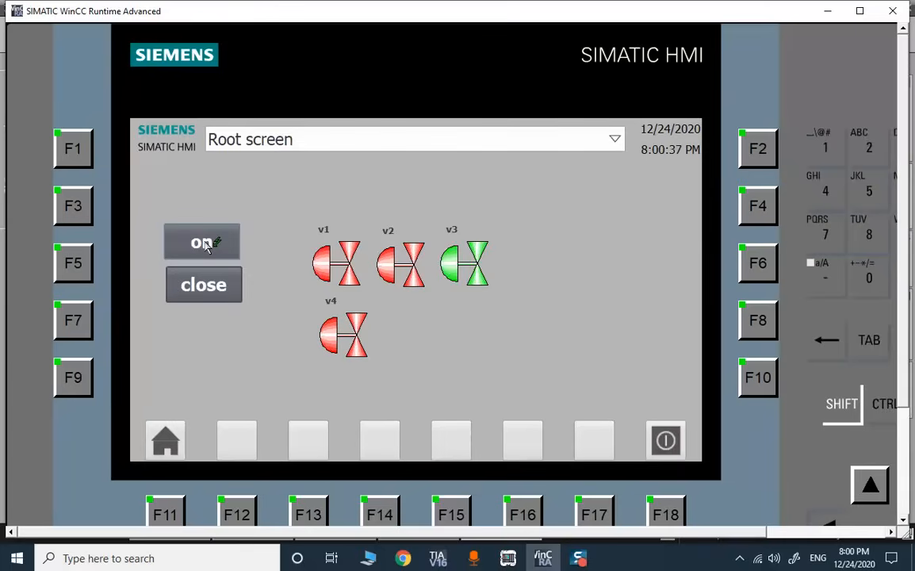
{"action": "left_click", "coordinate": [208, 285]}
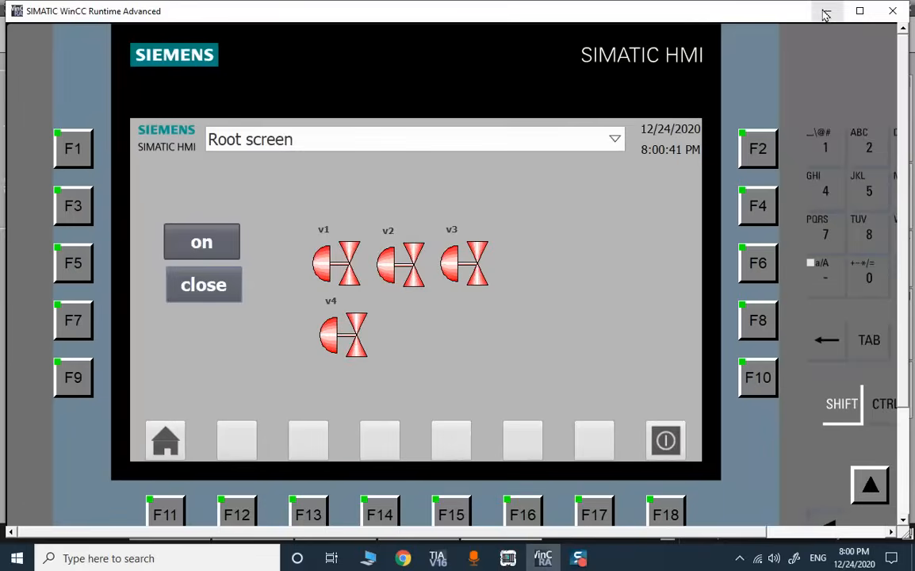
{"action": "left_click", "coordinate": [440, 558]}
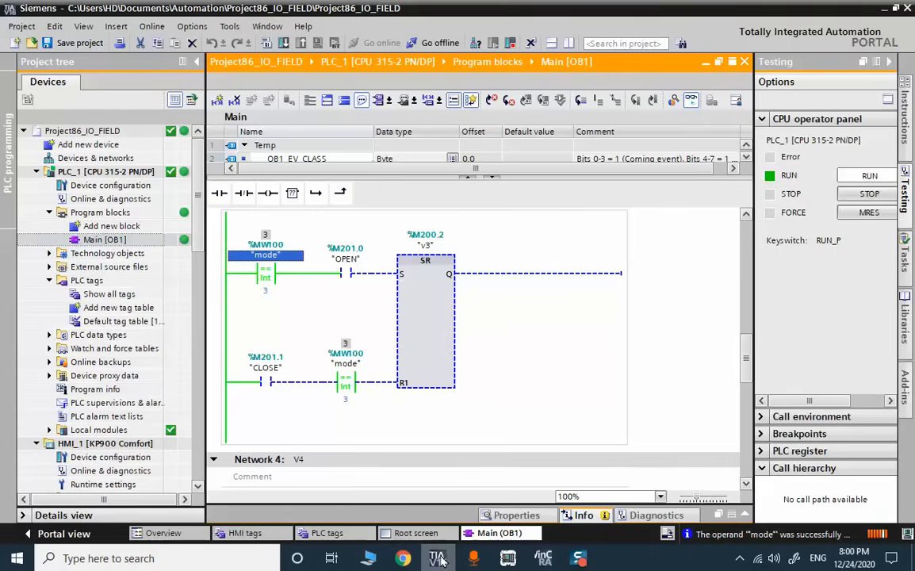
Step: Place a Graphic I/O field in the empty area beside valve v3 on the Root screen, then reposition and enlarge it
{"action": "left_click", "coordinate": [412, 533]}
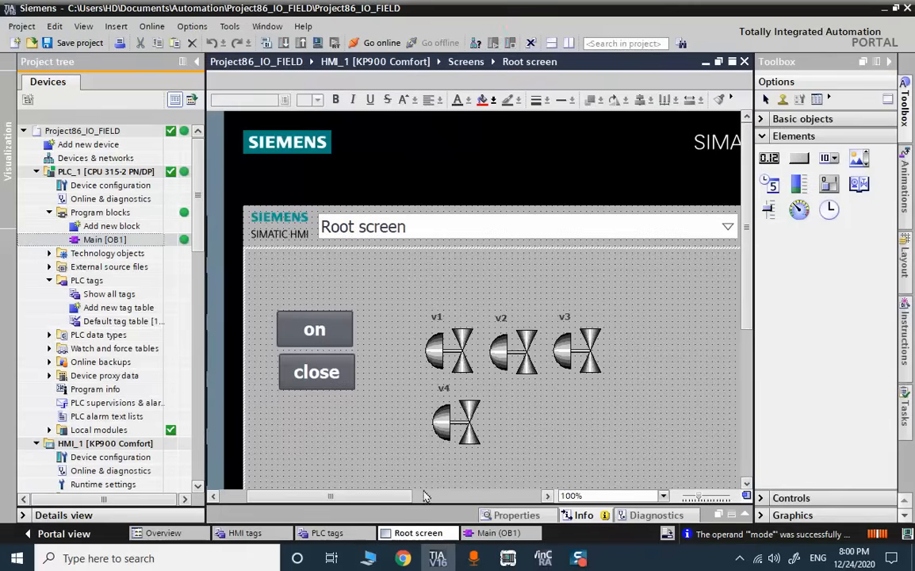
{"action": "left_click_drag", "start_coordinate": [384, 494], "coordinate": [422, 489]}
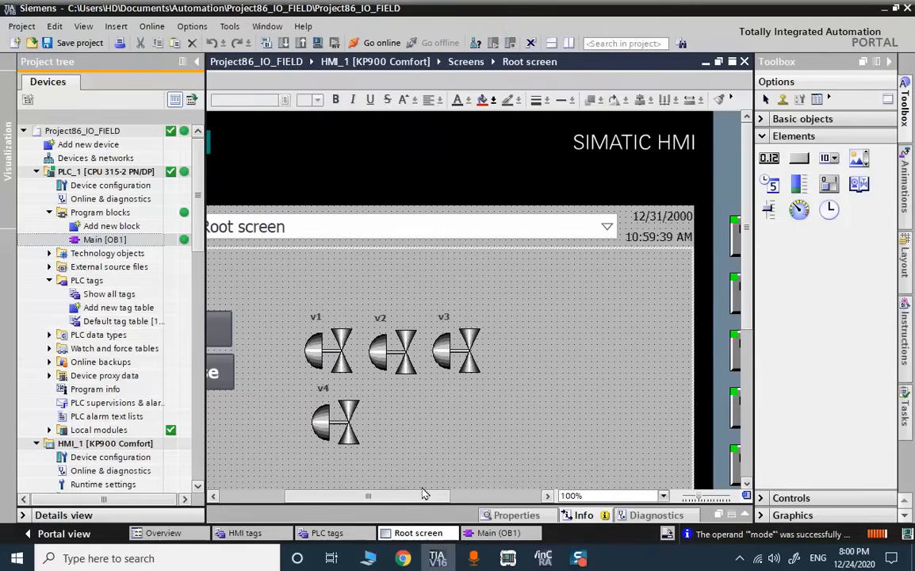
{"action": "left_click", "coordinate": [862, 162]}
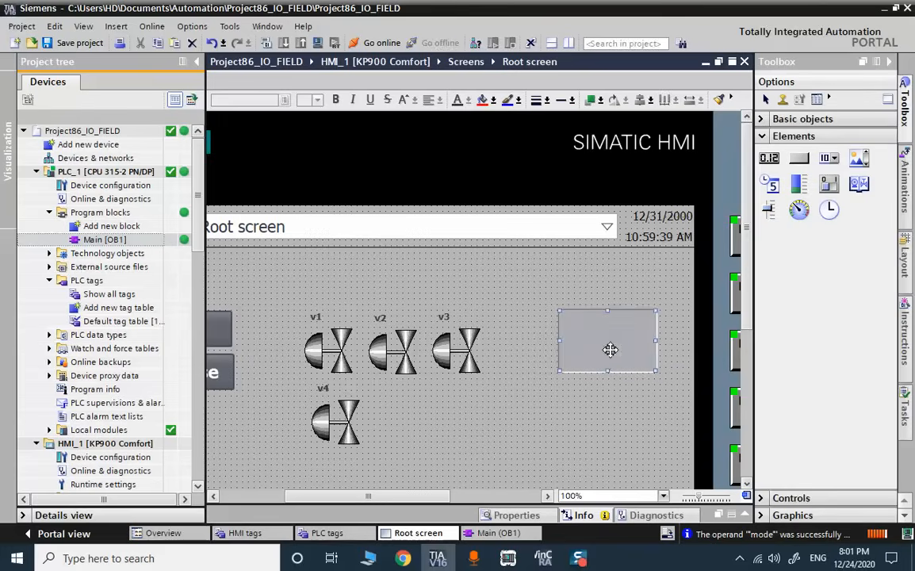
{"action": "left_click", "coordinate": [605, 349]}
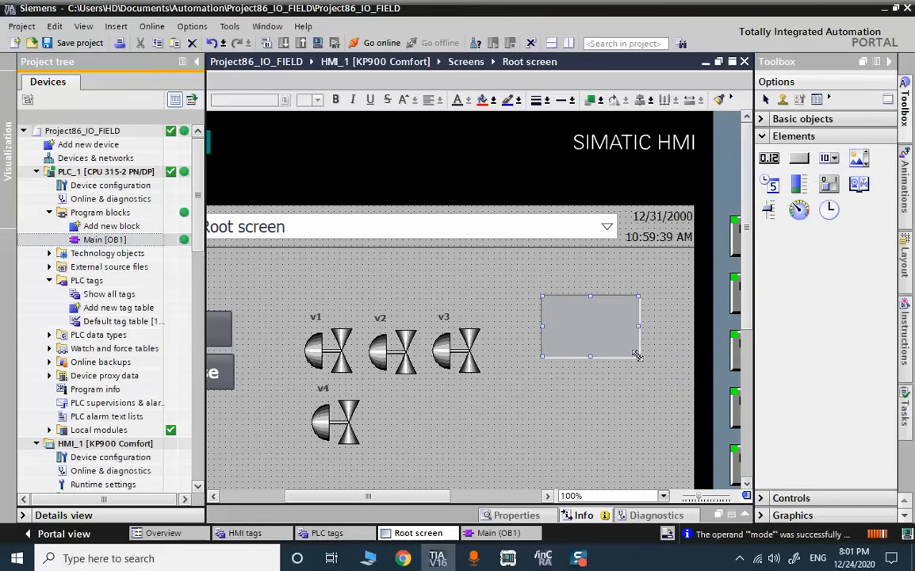
{"action": "mouse_move", "coordinate": [639, 356]}
{"action": "left_mouse_down"}
{"action": "mouse_move", "coordinate": [671, 379]}
{"action": "mouse_move", "coordinate": [626, 349]}
{"action": "left_mouse_up"}
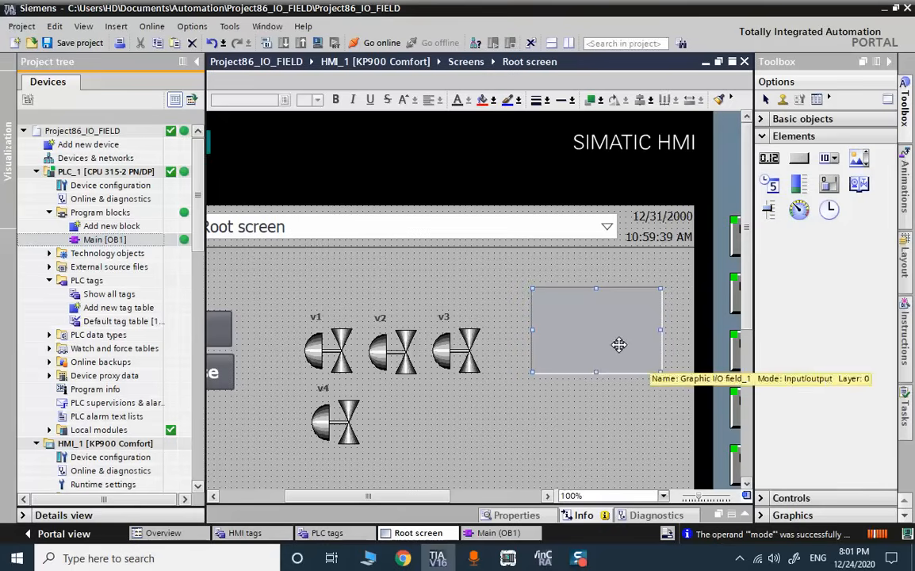
Step: Take the HMI and PLC_1 offline
{"action": "left_click", "coordinate": [355, 41]}
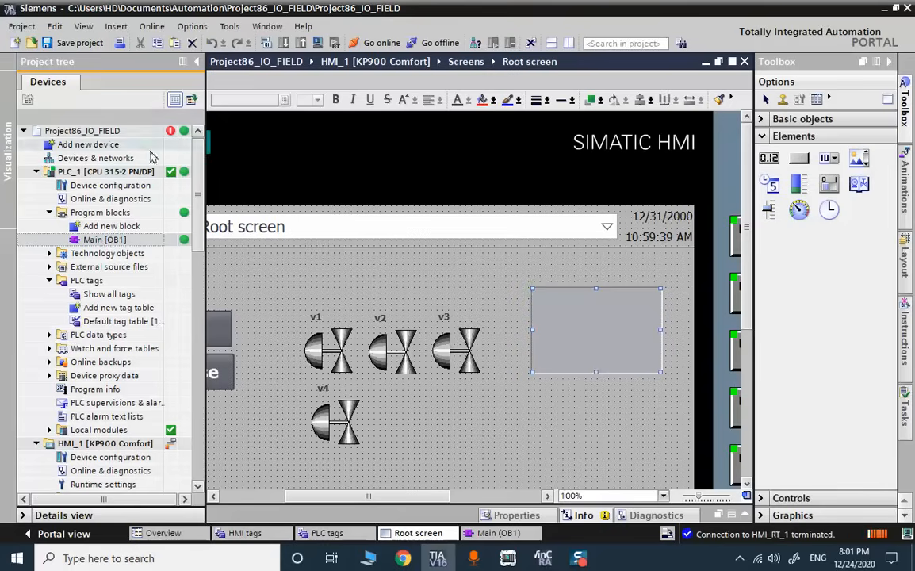
{"action": "left_click", "coordinate": [79, 171]}
{"action": "left_click", "coordinate": [417, 43]}
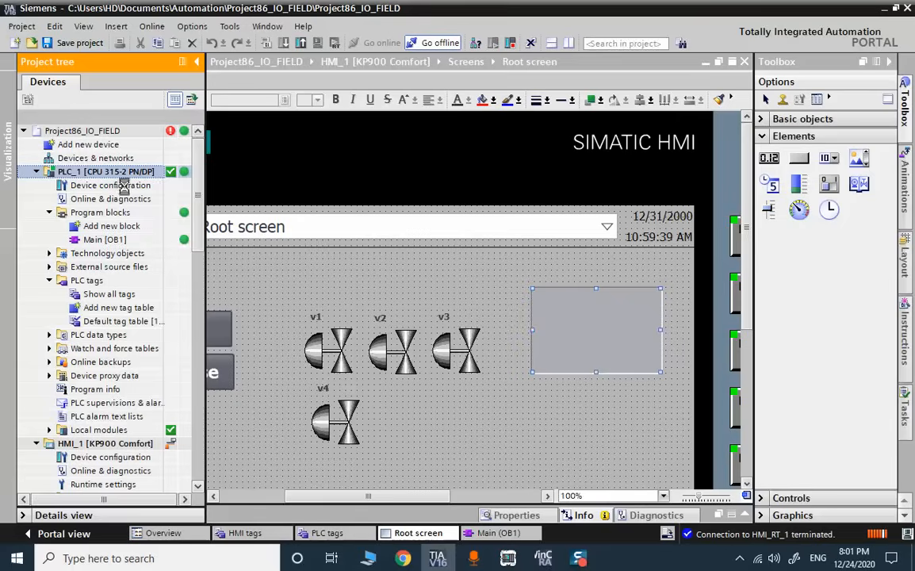
Step: Create a graphic list named hd in the text and graphic lists of HMI_1
{"action": "left_click", "coordinate": [36, 172]}
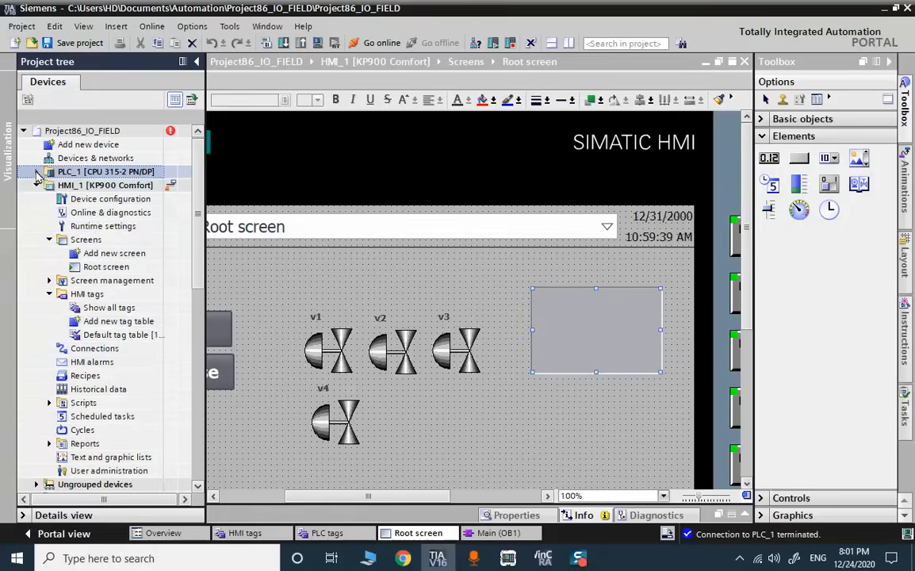
{"action": "left_click", "coordinate": [91, 226]}
{"action": "scroll", "coordinate": [132, 378], "scroll_direction": "down", "scroll_amount": 1}
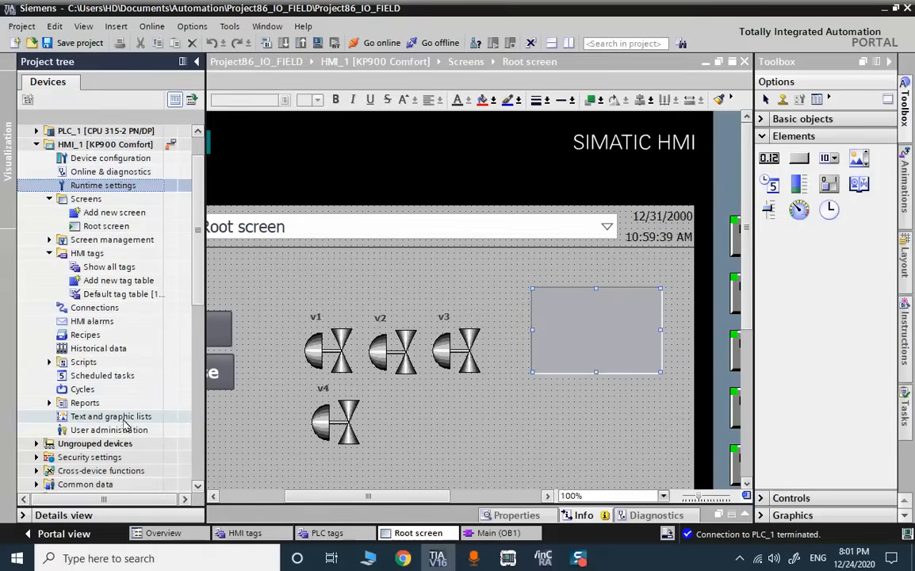
{"action": "double_click", "coordinate": [123, 417]}
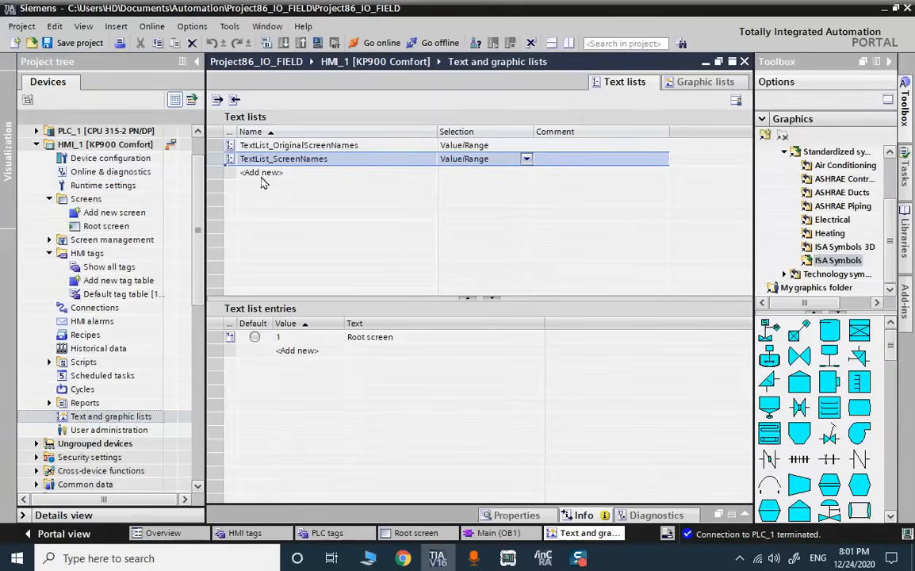
{"action": "left_click", "coordinate": [700, 82]}
{"action": "double_click", "coordinate": [279, 147]}
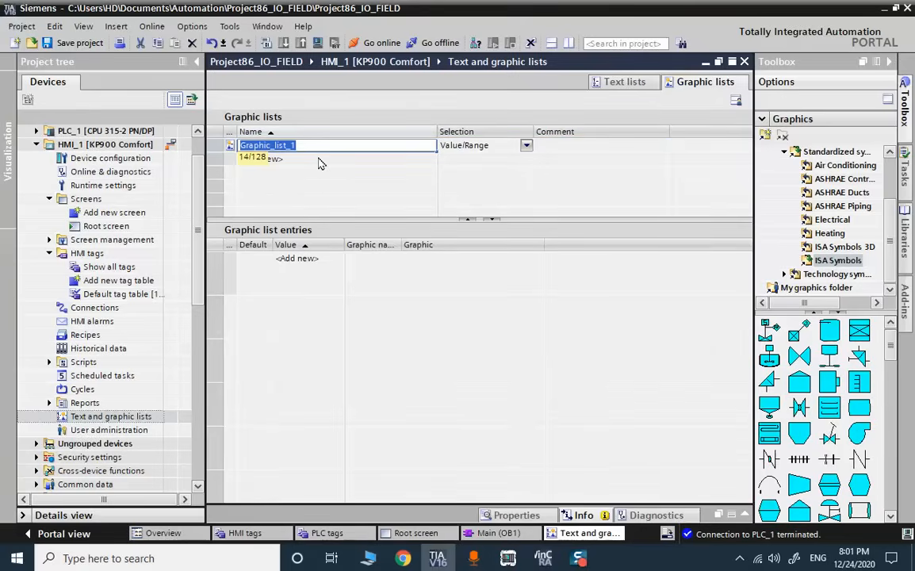
{"action": "type", "text": "hd"}
{"action": "key", "text": "Return"}
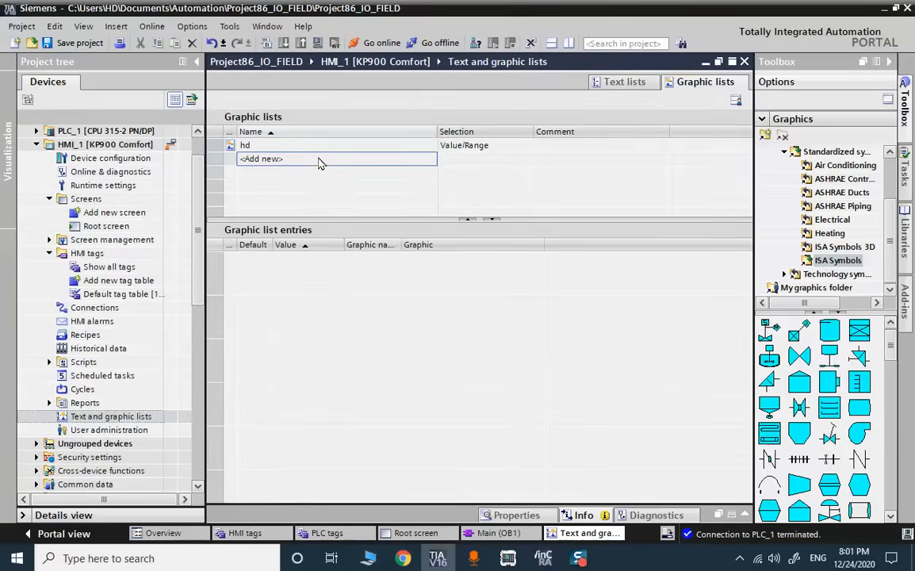
Step: Add an entry with the single value 1 to the hd graphic list
{"action": "left_click", "coordinate": [323, 148]}
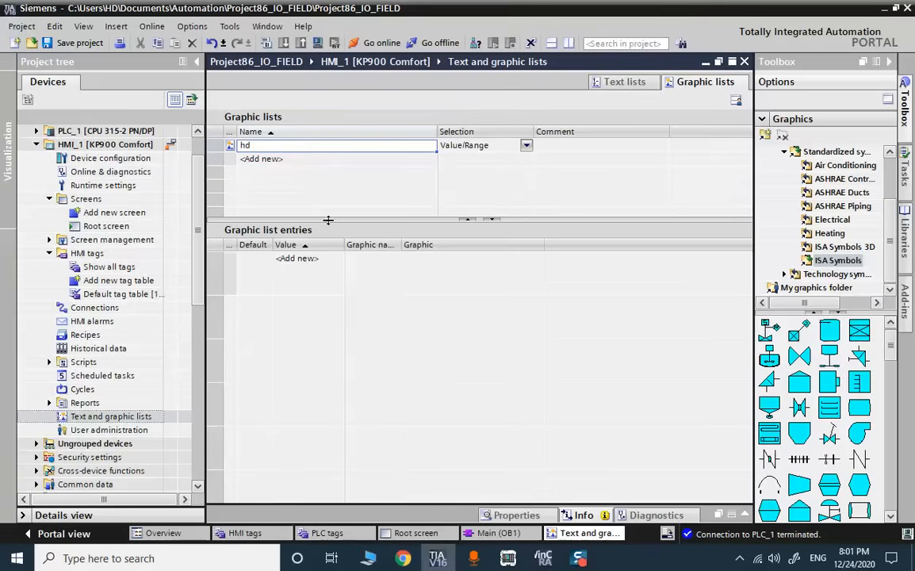
{"action": "double_click", "coordinate": [310, 259]}
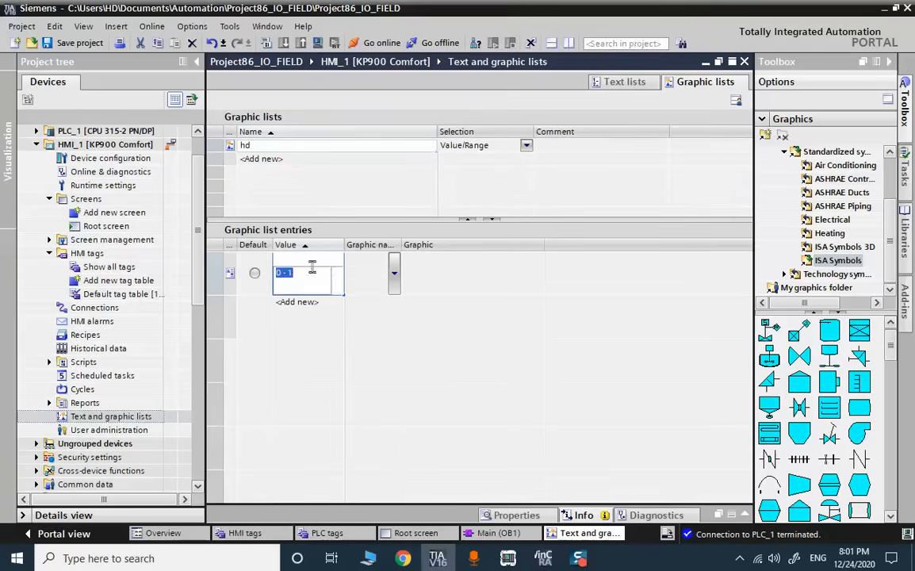
{"action": "type", "text": "1"}
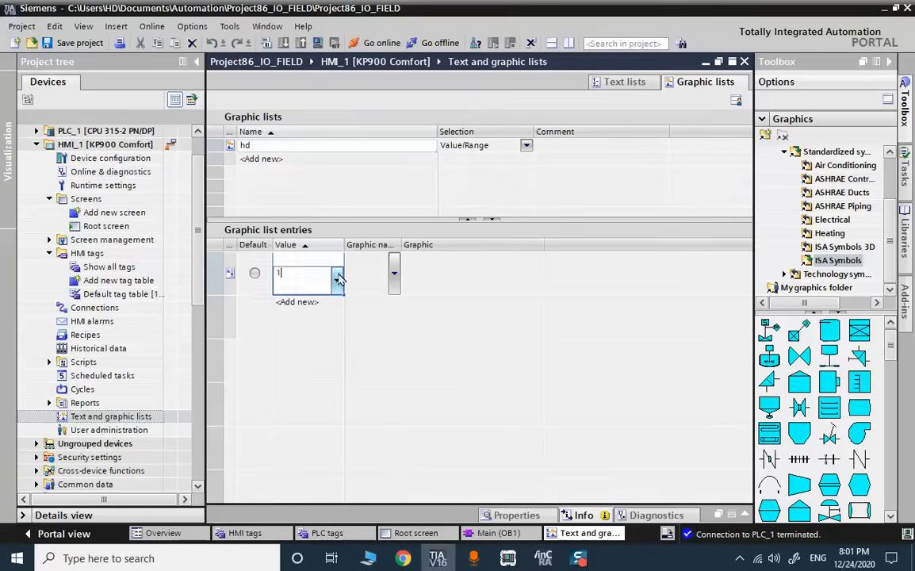
{"action": "left_click", "coordinate": [368, 274]}
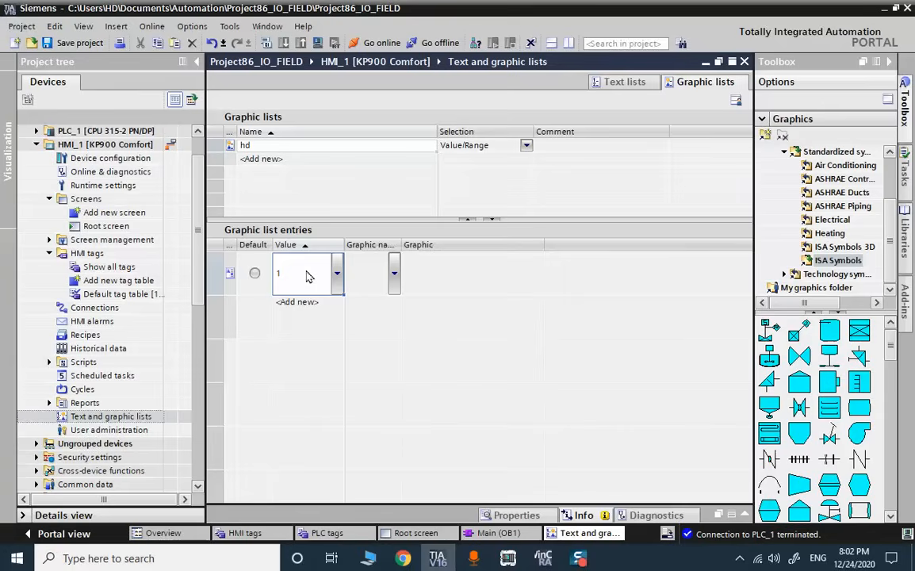
Step: Import x1.jpg from the 0001_hmi folder as the graphic for value 1 in the hd graphic list
{"action": "left_click", "coordinate": [394, 279]}
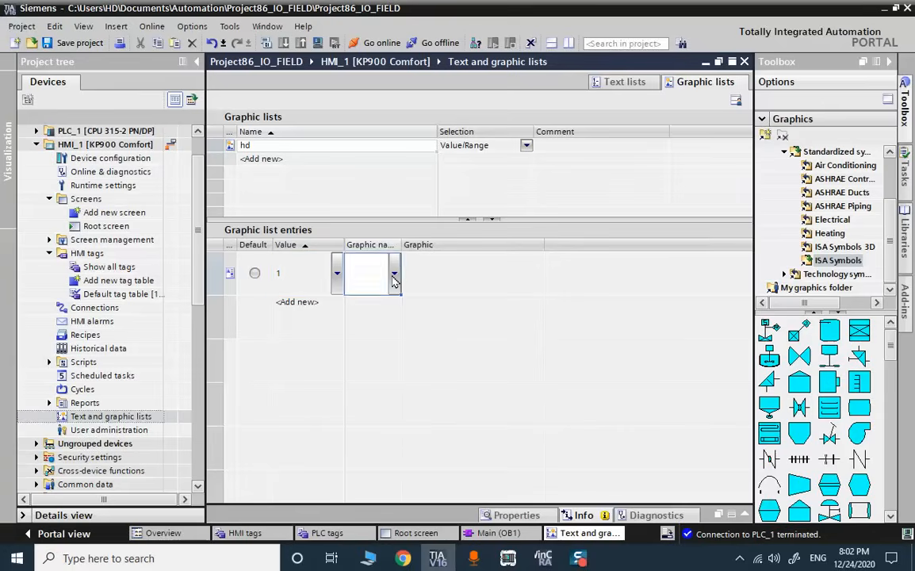
{"action": "left_click", "coordinate": [394, 279]}
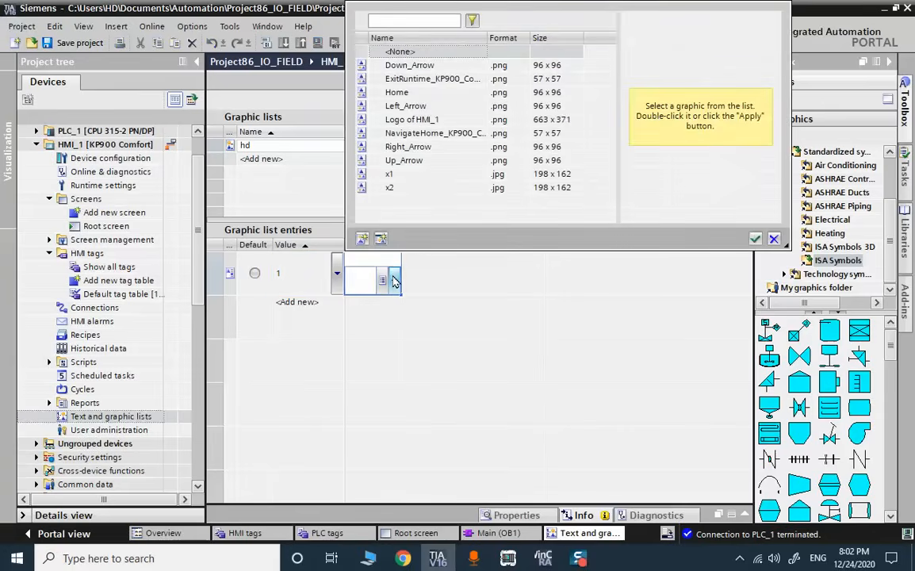
{"action": "left_click", "coordinate": [364, 240]}
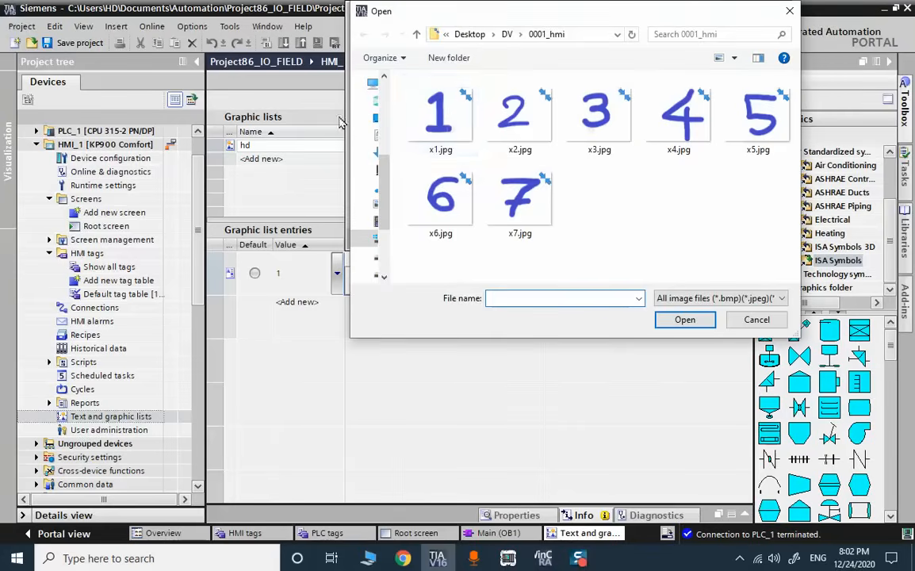
{"action": "left_click", "coordinate": [446, 139]}
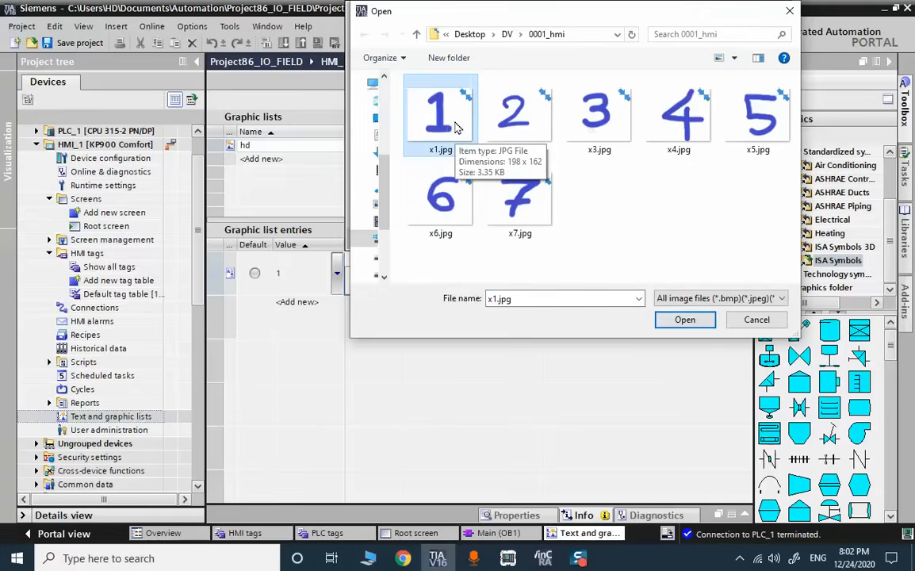
{"action": "double_click", "coordinate": [455, 126]}
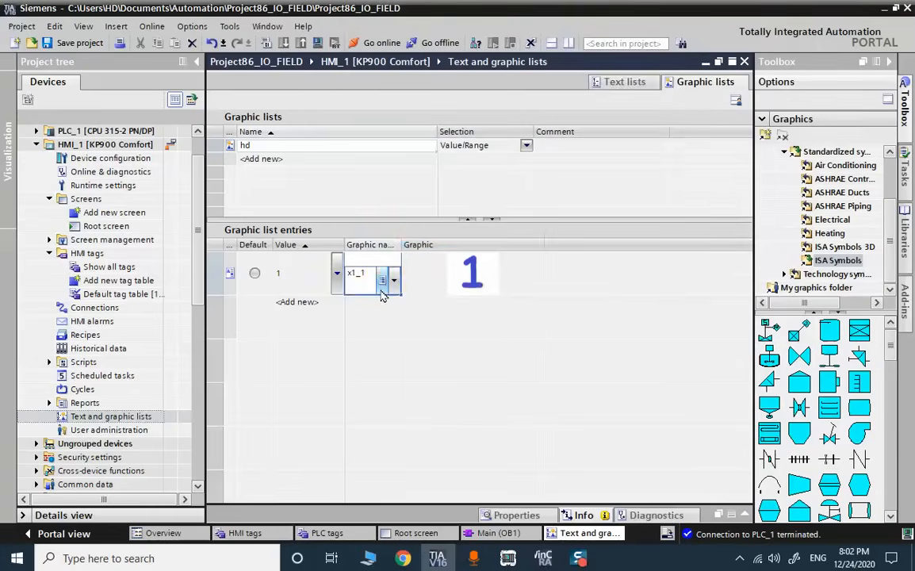
Step: Add an entry with value 2 to the hd graphic list and import x2.jpg as its graphic
{"action": "left_click", "coordinate": [261, 306]}
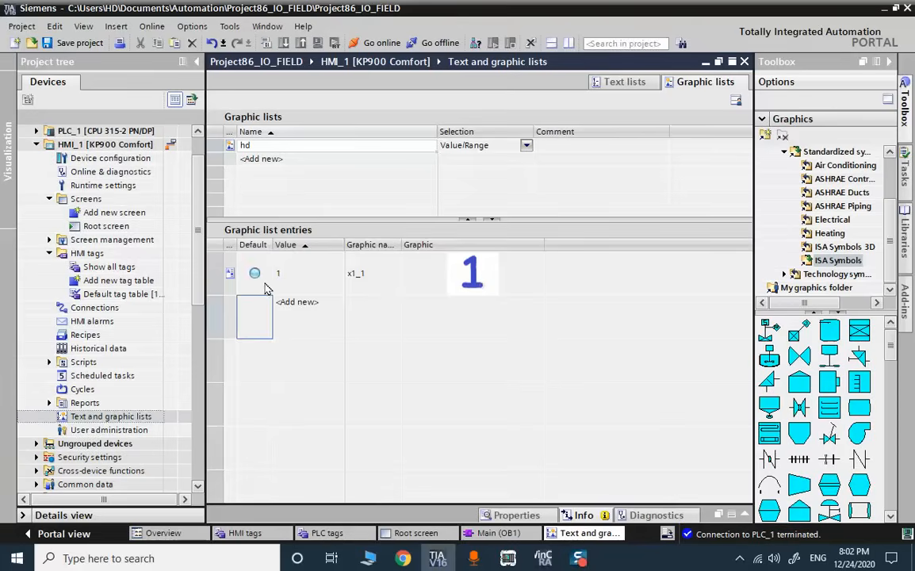
{"action": "left_click", "coordinate": [306, 315]}
{"action": "left_click", "coordinate": [301, 311]}
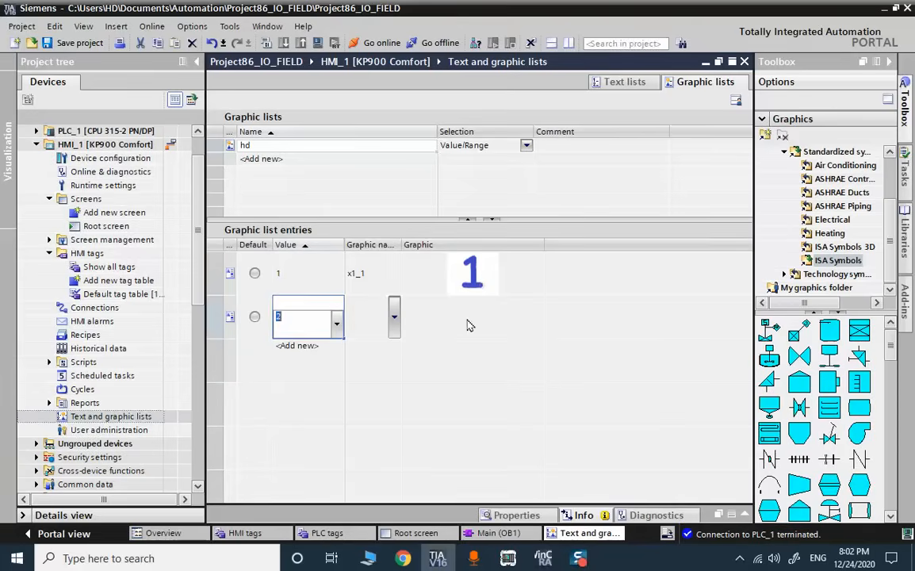
{"action": "left_click", "coordinate": [390, 320]}
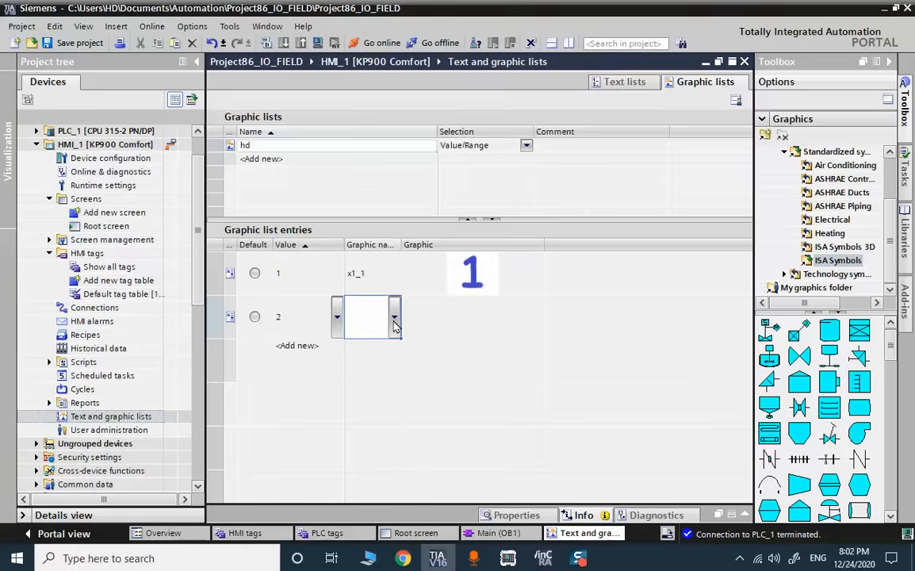
{"action": "left_click", "coordinate": [394, 325]}
{"action": "left_click", "coordinate": [362, 279]}
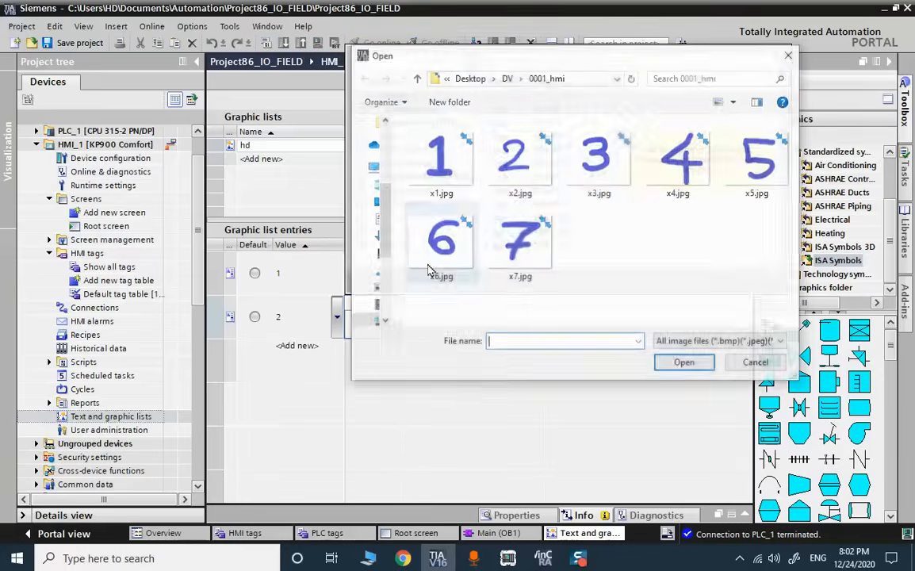
{"action": "double_click", "coordinate": [507, 176]}
Step: Add an entry with value 3 to the hd graphic list and import x3.jpg as its graphic
{"action": "left_click", "coordinate": [303, 354]}
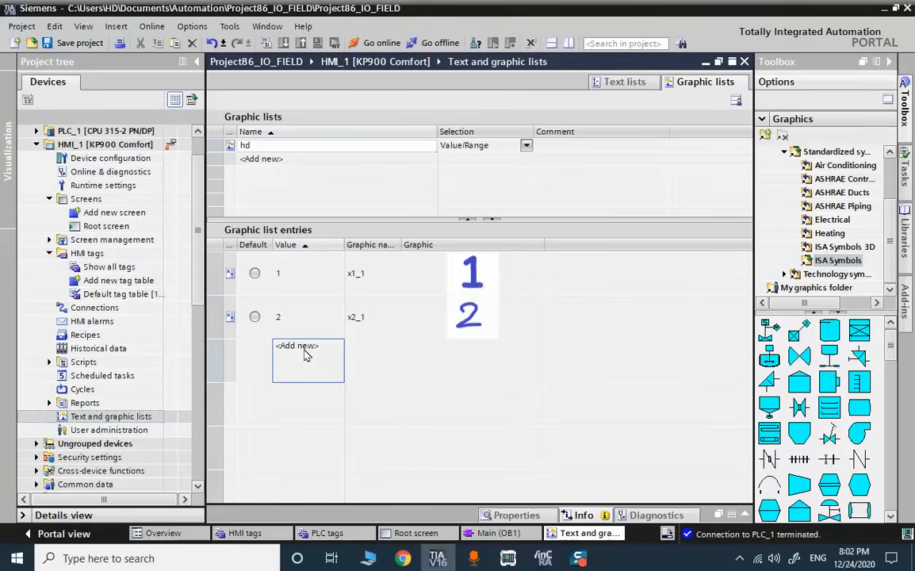
{"action": "left_click", "coordinate": [304, 354]}
{"action": "left_click", "coordinate": [306, 354]}
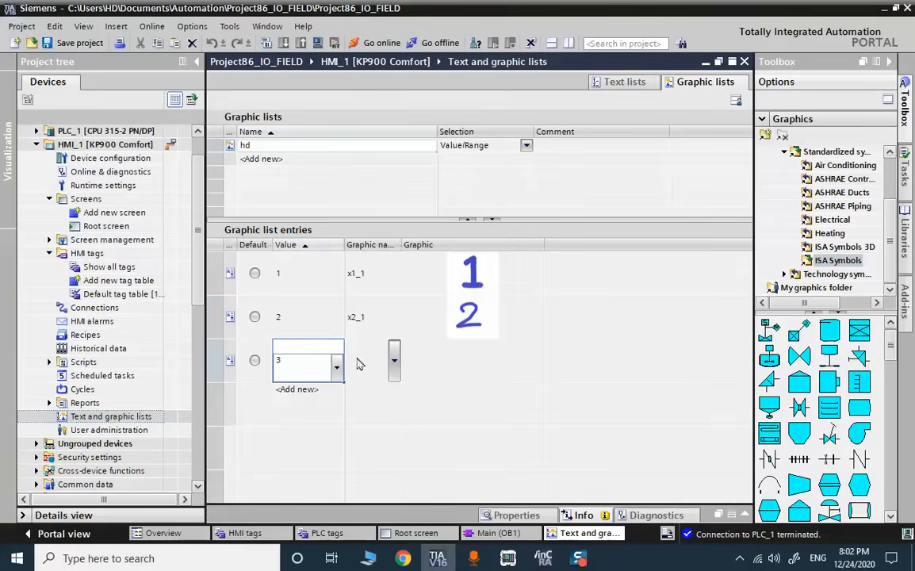
{"action": "left_click", "coordinate": [396, 365]}
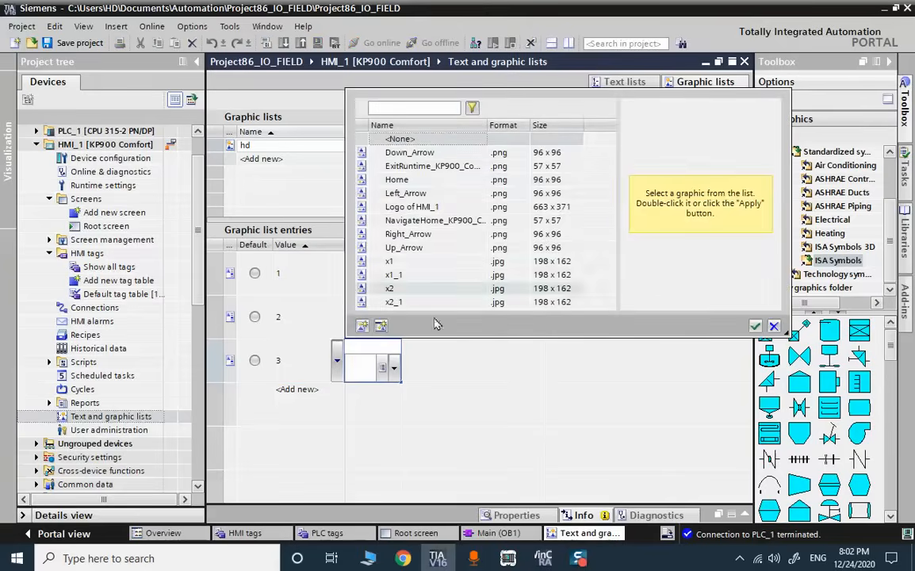
{"action": "left_click", "coordinate": [364, 327]}
{"action": "double_click", "coordinate": [592, 197]}
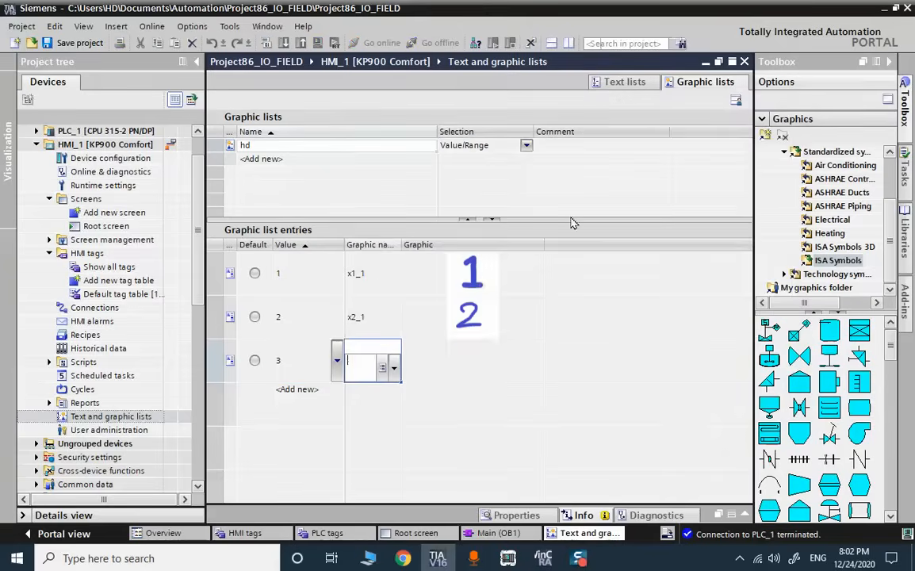
Step: Add an entry with value 4 to the hd graphic list and import x4.jpg as its graphic
{"action": "left_click", "coordinate": [285, 391]}
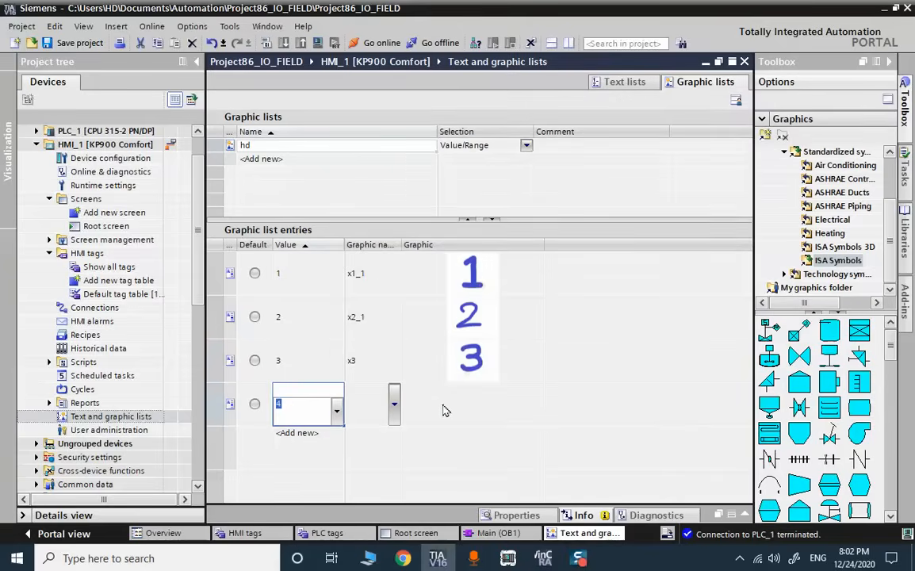
{"action": "left_click", "coordinate": [396, 406]}
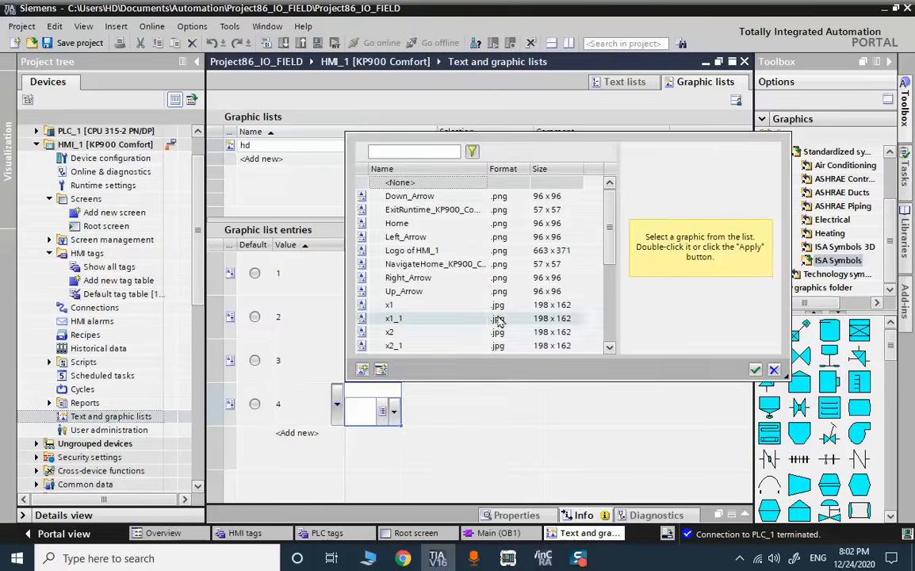
{"action": "left_click", "coordinate": [370, 368]}
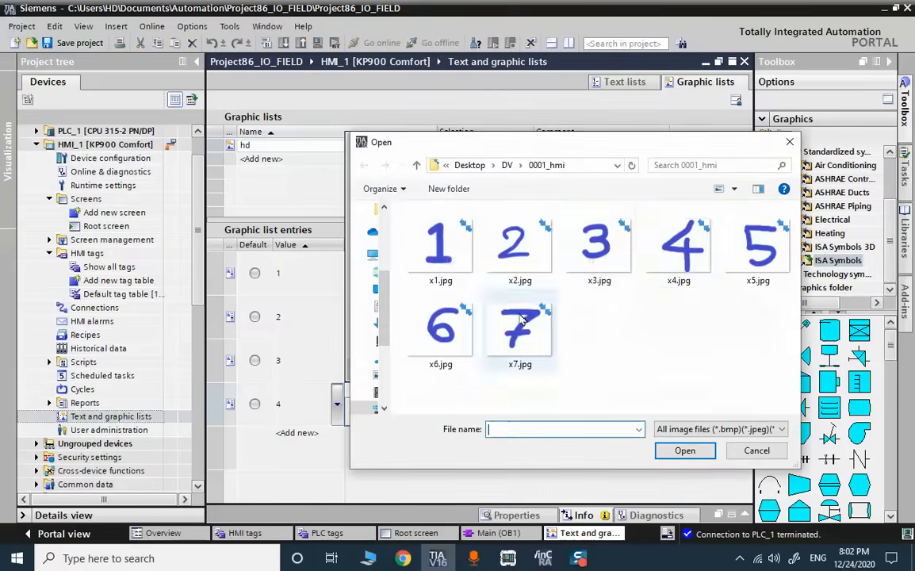
{"action": "left_click", "coordinate": [672, 256]}
{"action": "double_click", "coordinate": [671, 256]}
Step: Add an entry with value 5 to the hd graphic list and import x5.jpg as its graphic
{"action": "left_click", "coordinate": [286, 445]}
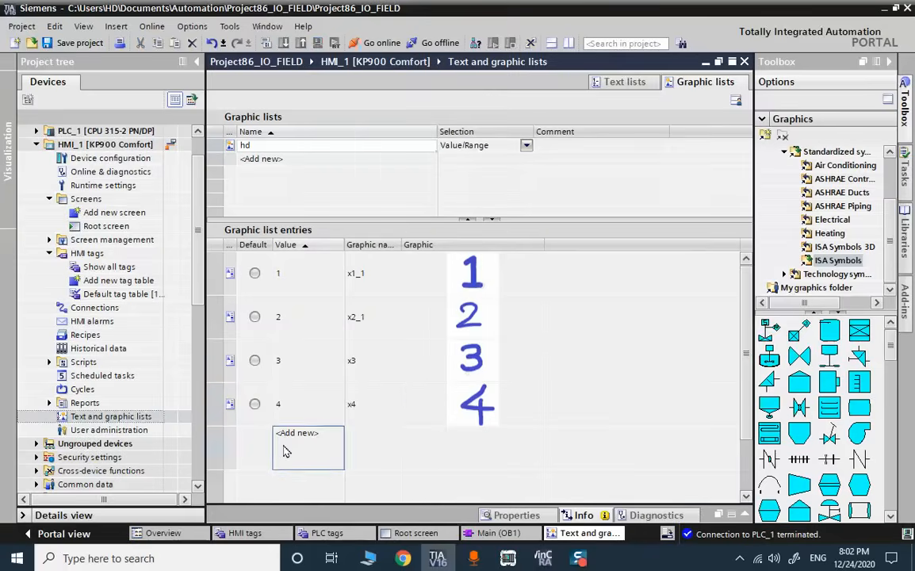
{"action": "left_click", "coordinate": [363, 449]}
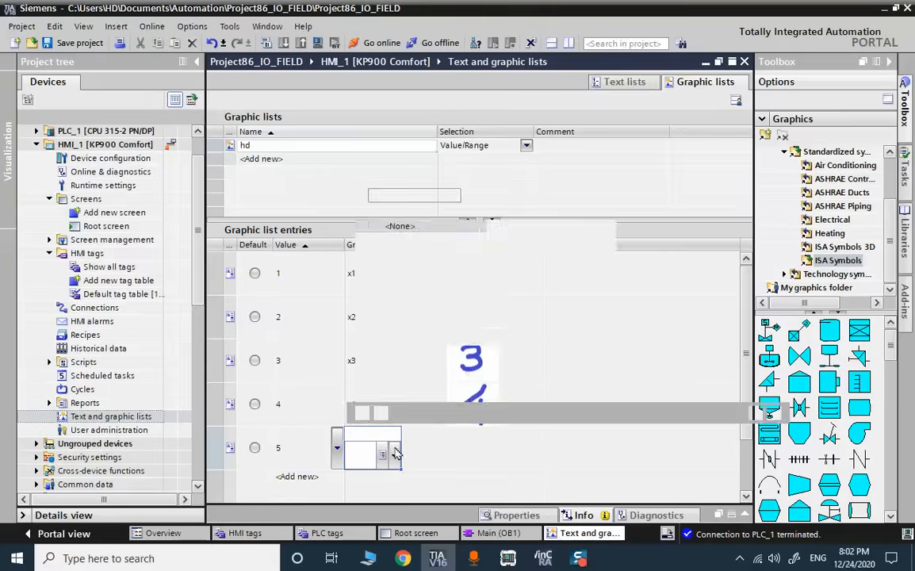
{"action": "left_click", "coordinate": [361, 413]}
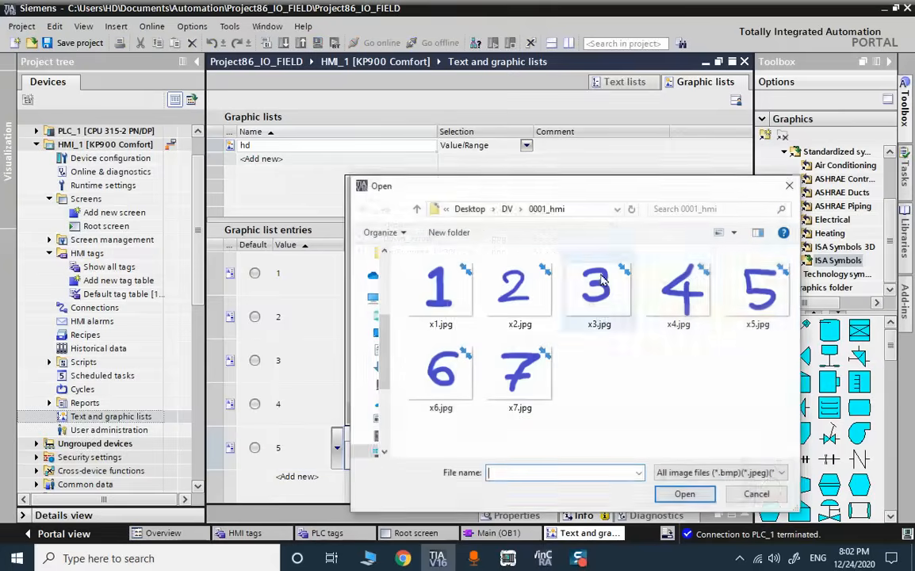
{"action": "double_click", "coordinate": [753, 287]}
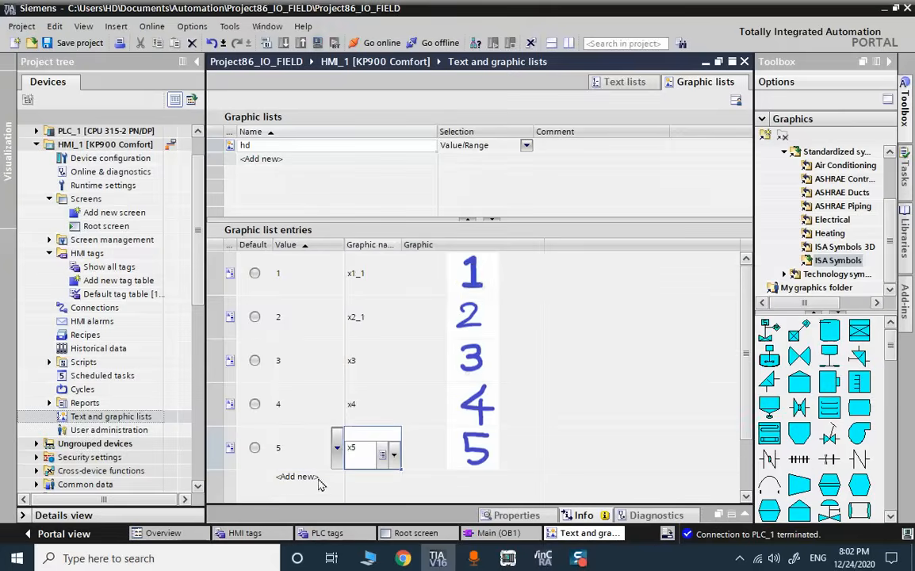
Step: Add an entry with value 6 to the hd graphic list and import x6.jpg as its graphic
{"action": "left_click", "coordinate": [288, 487]}
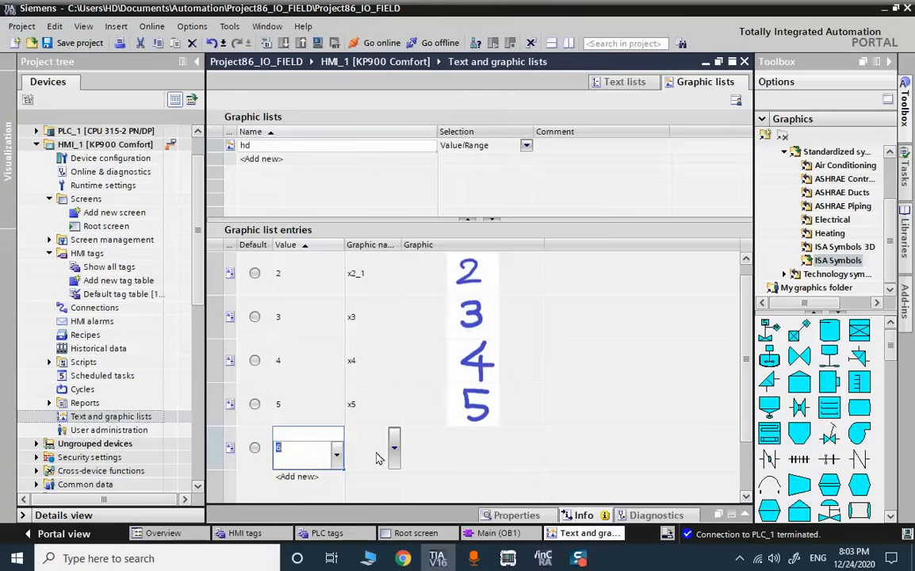
{"action": "left_click", "coordinate": [384, 452]}
{"action": "left_click", "coordinate": [395, 448]}
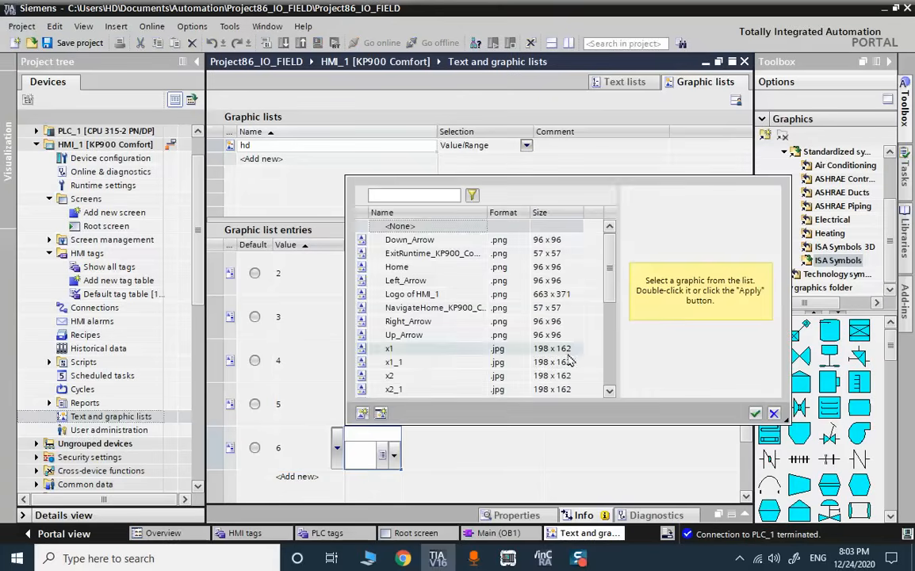
{"action": "left_click", "coordinate": [361, 413]}
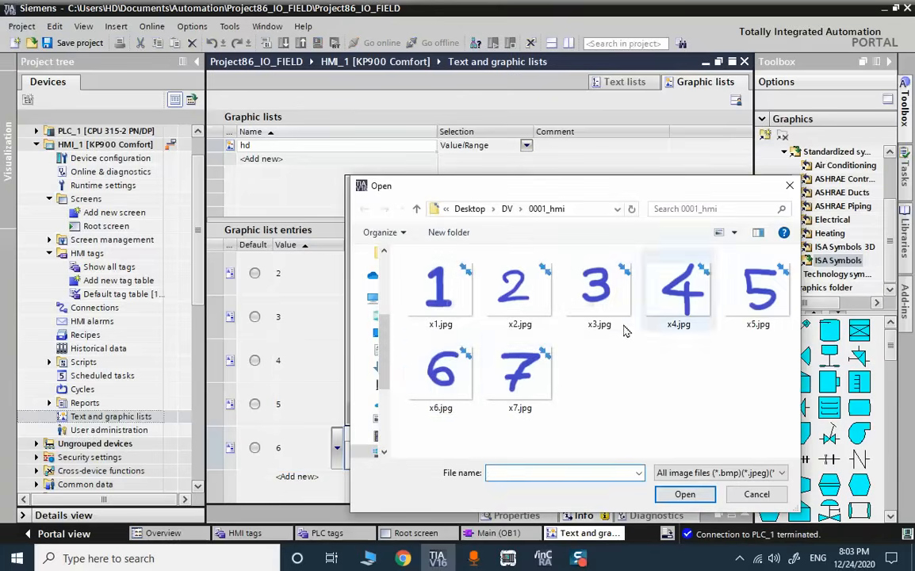
{"action": "double_click", "coordinate": [441, 374]}
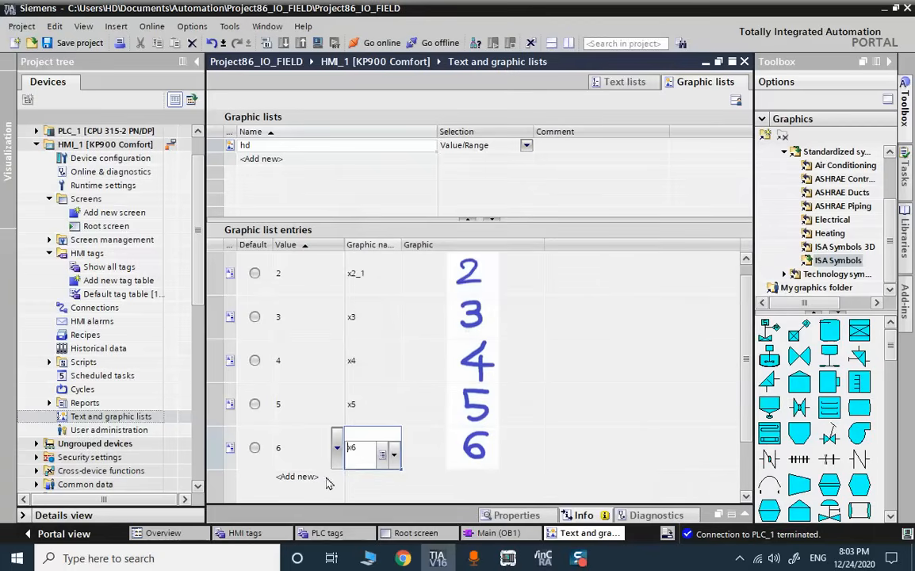
Step: Add an entry with value 7 to the hd graphic list using the imported x7.jpg graphic, and save the project
{"action": "left_click", "coordinate": [293, 478]}
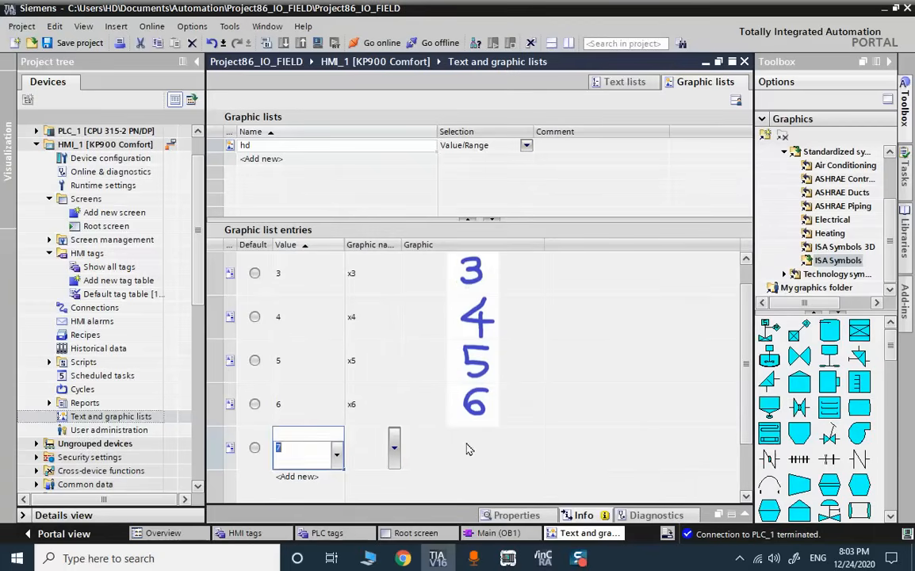
{"action": "left_click", "coordinate": [394, 448]}
{"action": "left_click", "coordinate": [393, 454]}
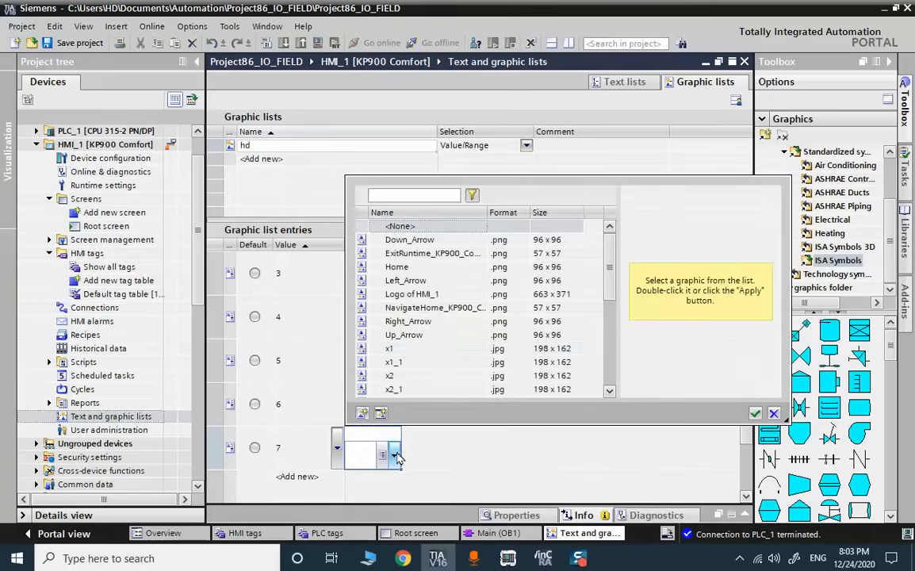
{"action": "left_click", "coordinate": [362, 412]}
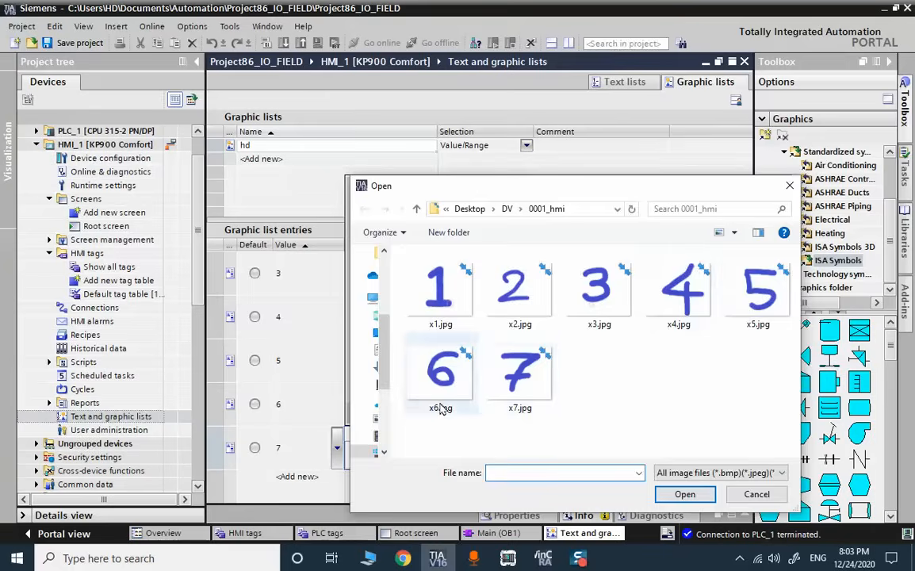
{"action": "left_click", "coordinate": [520, 375]}
{"action": "double_click", "coordinate": [522, 375]}
{"action": "scroll", "coordinate": [503, 414], "scroll_direction": "up", "scroll_amount": 2}
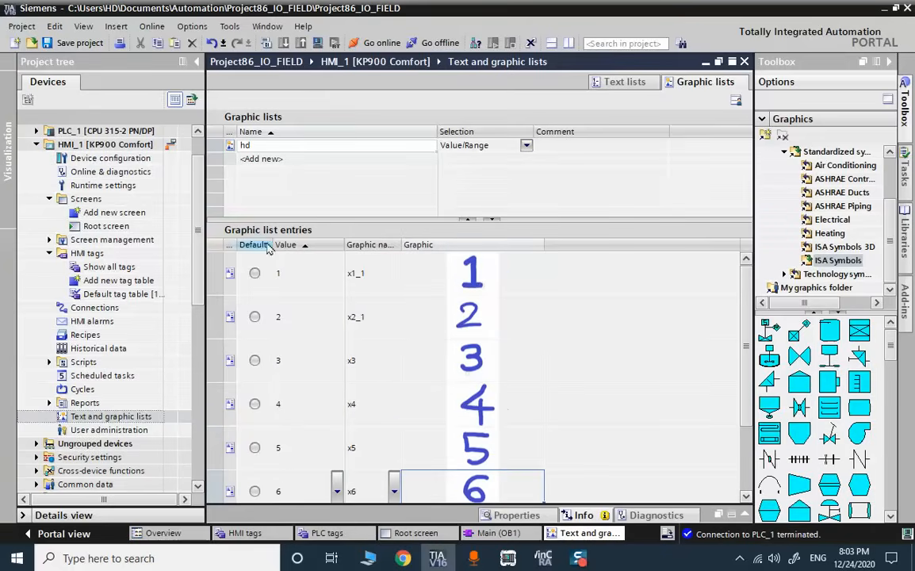
{"action": "left_click", "coordinate": [76, 43]}
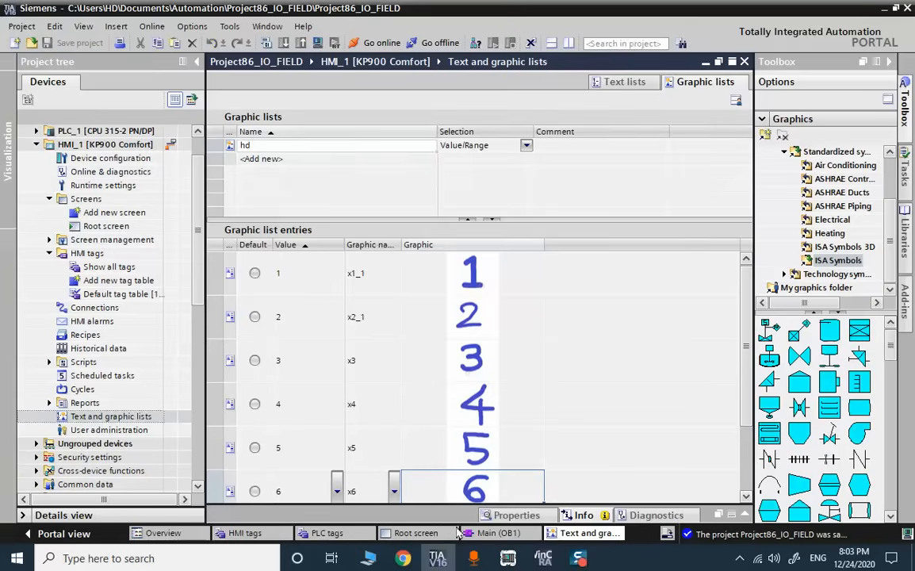
Step: Assign the HMI tag mode as the process tag of the Graphic I/O field on the Root screen
{"action": "left_click", "coordinate": [417, 533]}
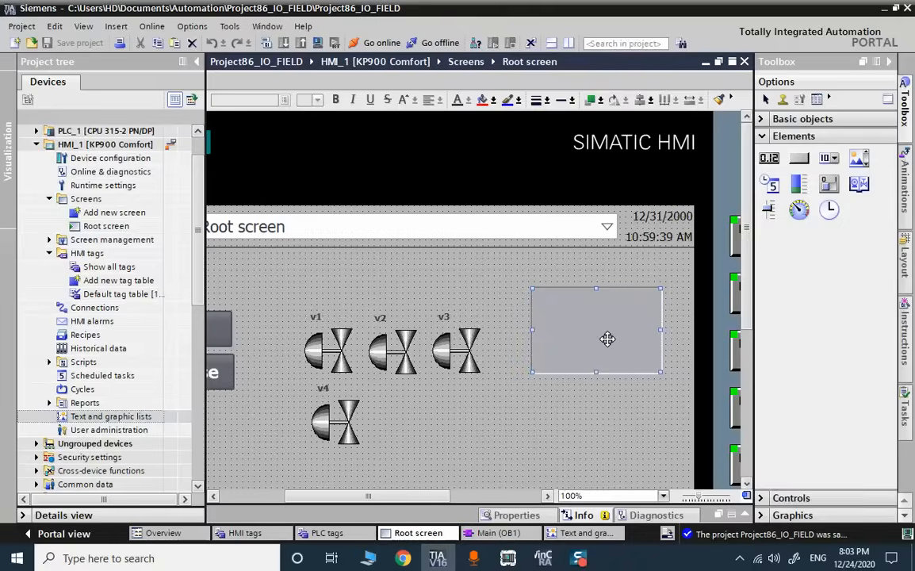
{"action": "double_click", "coordinate": [609, 340]}
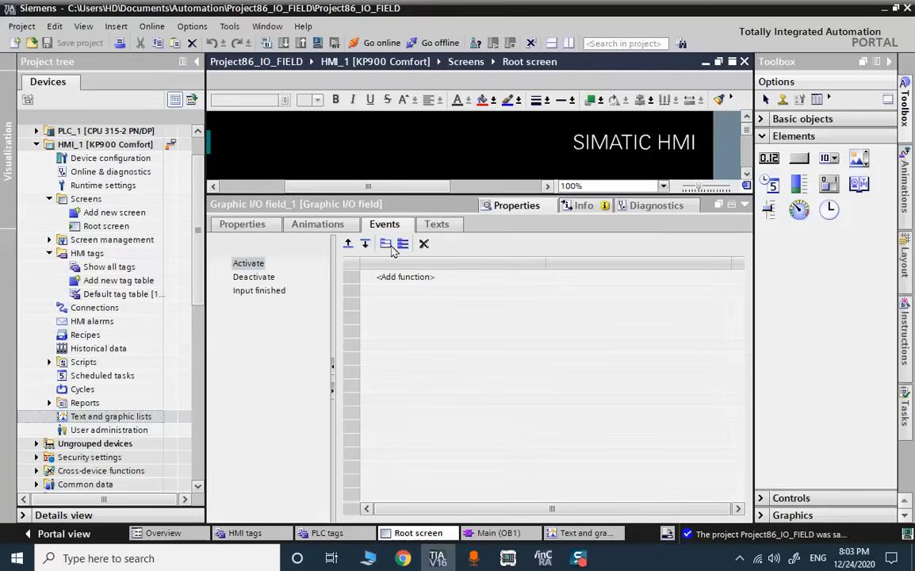
{"action": "left_click", "coordinate": [242, 225]}
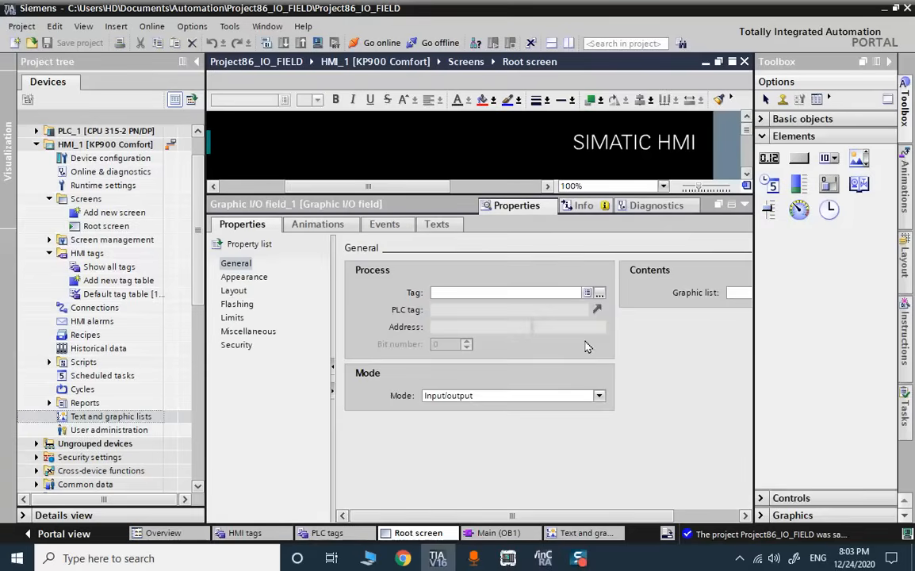
{"action": "left_click", "coordinate": [600, 293]}
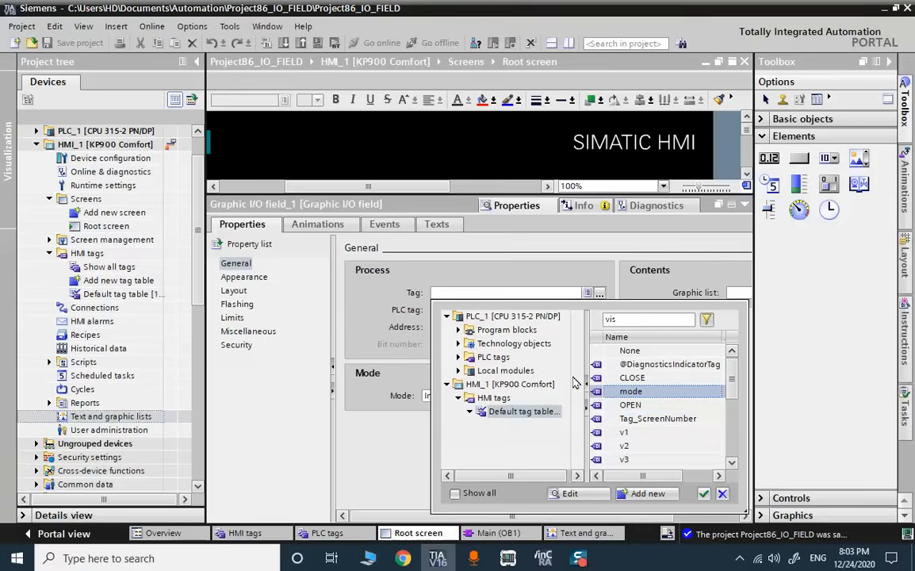
{"action": "double_click", "coordinate": [630, 391]}
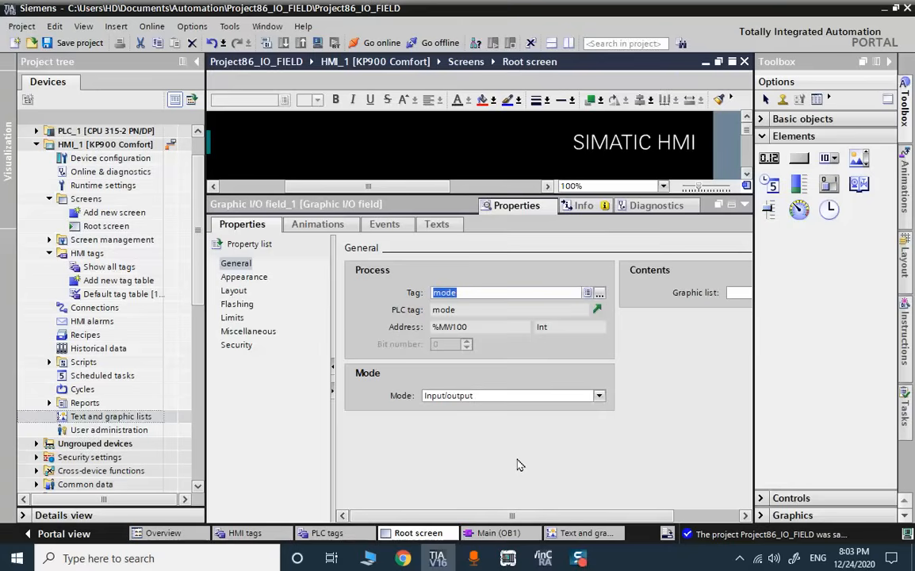
Step: Open the Main [OB1] block at Network 1 and turn on online monitoring of the ladder program
{"action": "left_click", "coordinate": [103, 225]}
{"action": "left_click", "coordinate": [491, 533]}
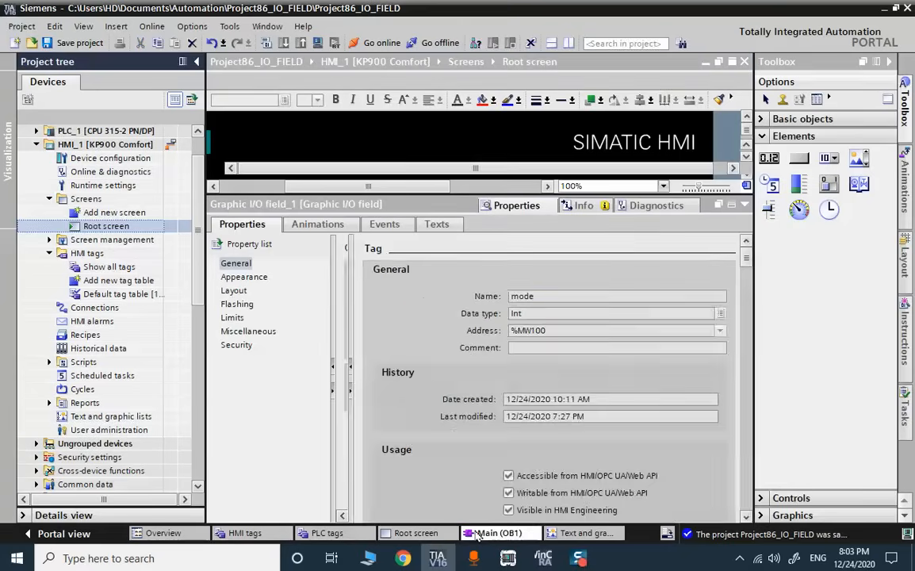
{"action": "left_click", "coordinate": [744, 205]}
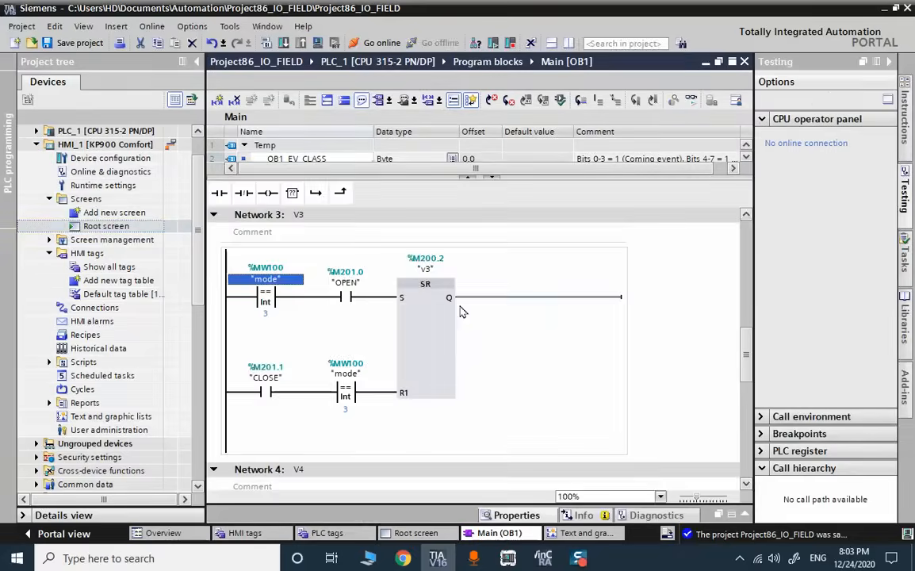
{"action": "left_click", "coordinate": [527, 326]}
{"action": "scroll", "coordinate": [288, 319], "scroll_direction": "up", "scroll_amount": 8}
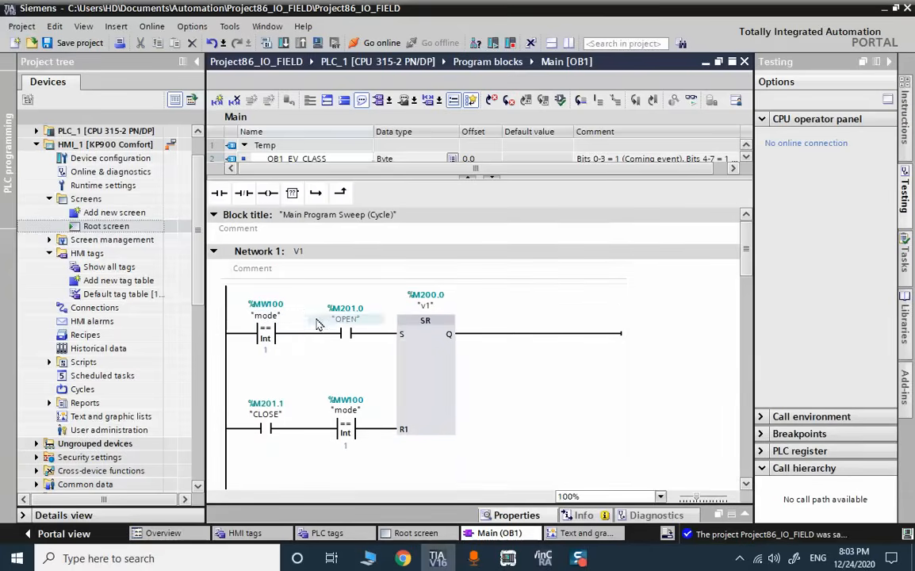
{"action": "left_click", "coordinate": [690, 102]}
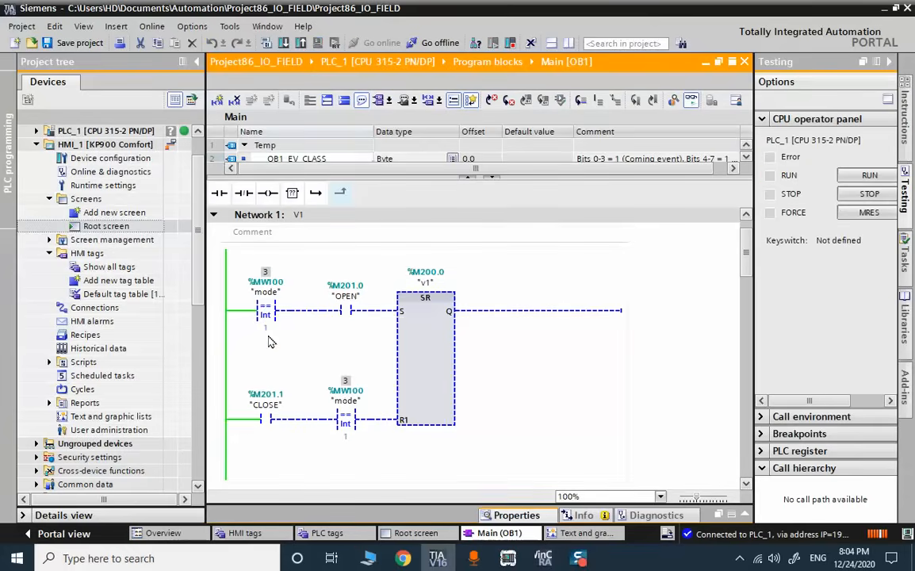
Step: Modify the online value of the mode operand (%MW100) in Network 1 to 0
{"action": "left_click", "coordinate": [265, 292]}
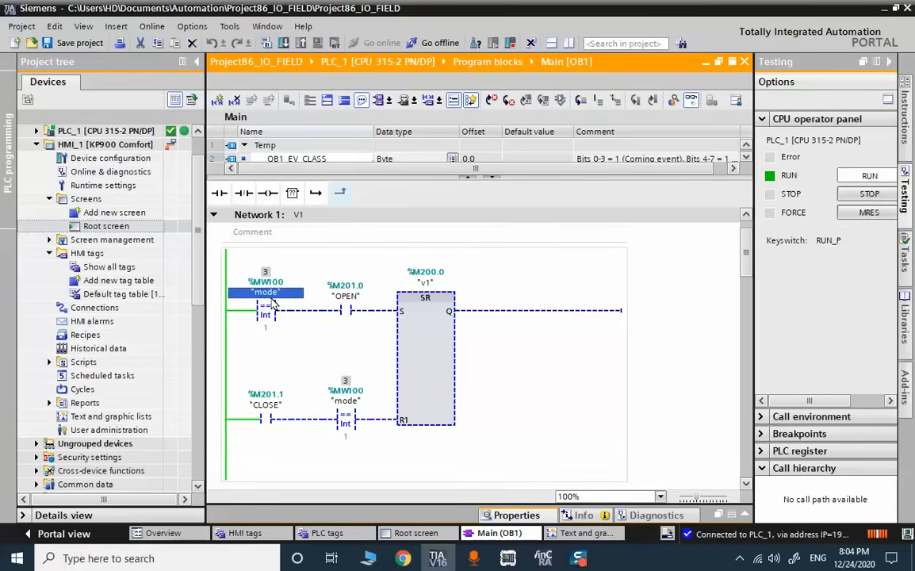
{"action": "right_click", "coordinate": [270, 293]}
{"action": "mouse_move", "coordinate": [317, 38]}
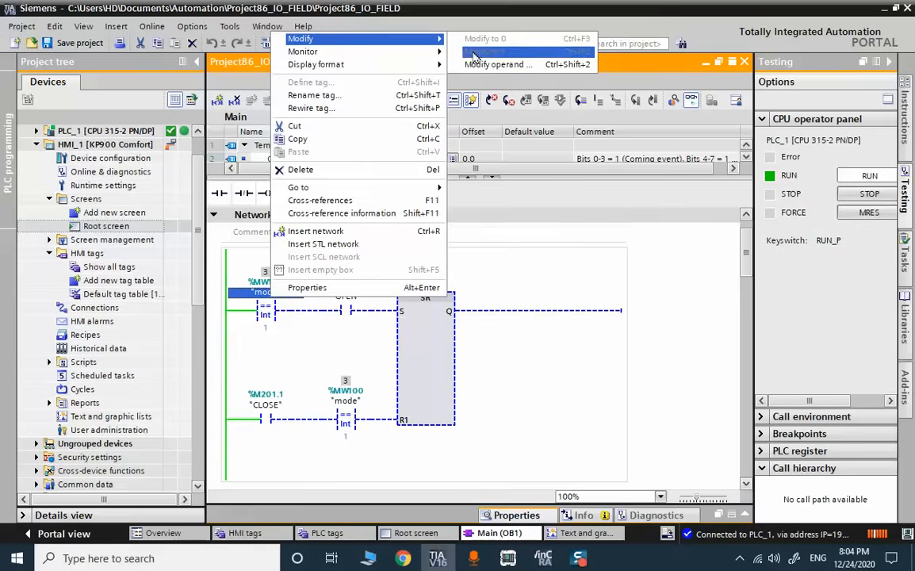
{"action": "left_click", "coordinate": [485, 64]}
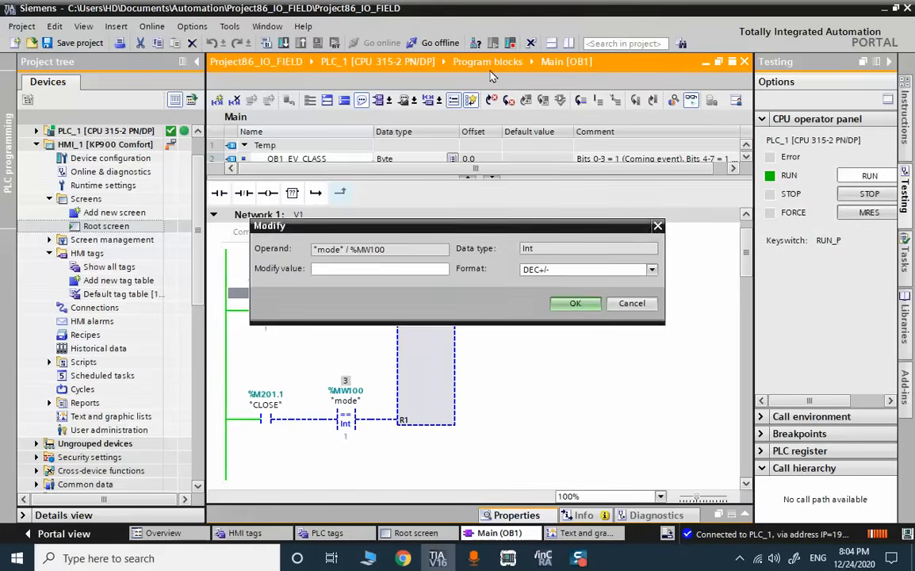
{"action": "type", "text": "0"}
{"action": "key", "text": "Return"}
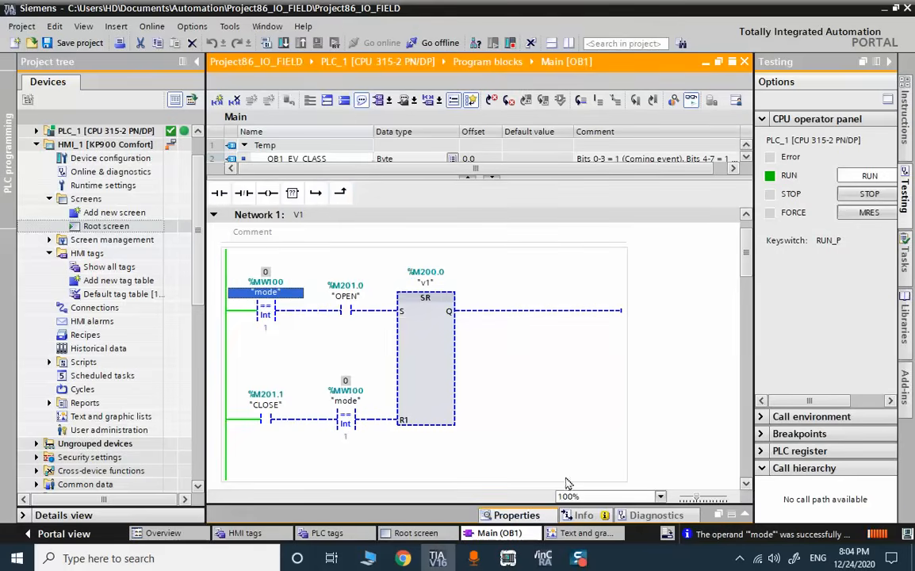
Step: Assign the hd graphic list to the Graphic I/O field on the Root screen and save the project
{"action": "left_click", "coordinate": [402, 539]}
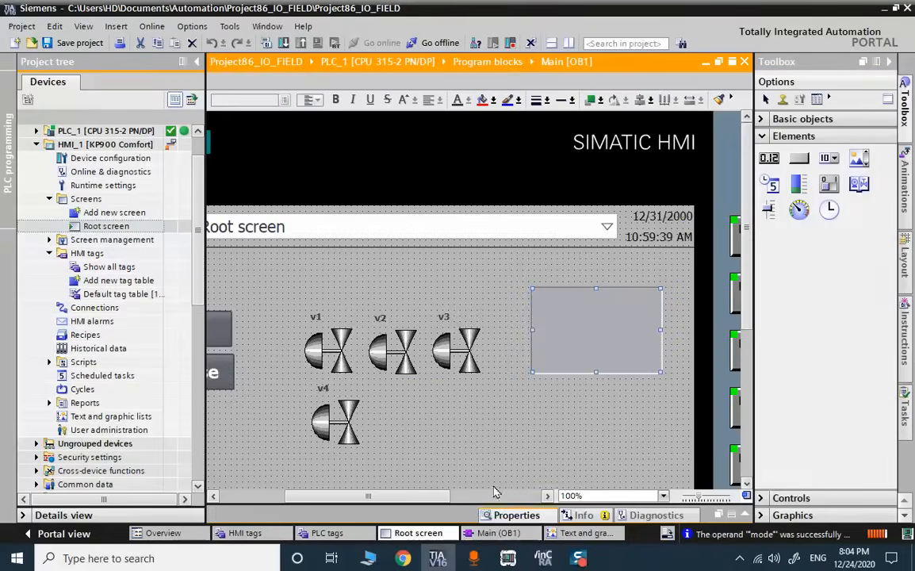
{"action": "double_click", "coordinate": [599, 347]}
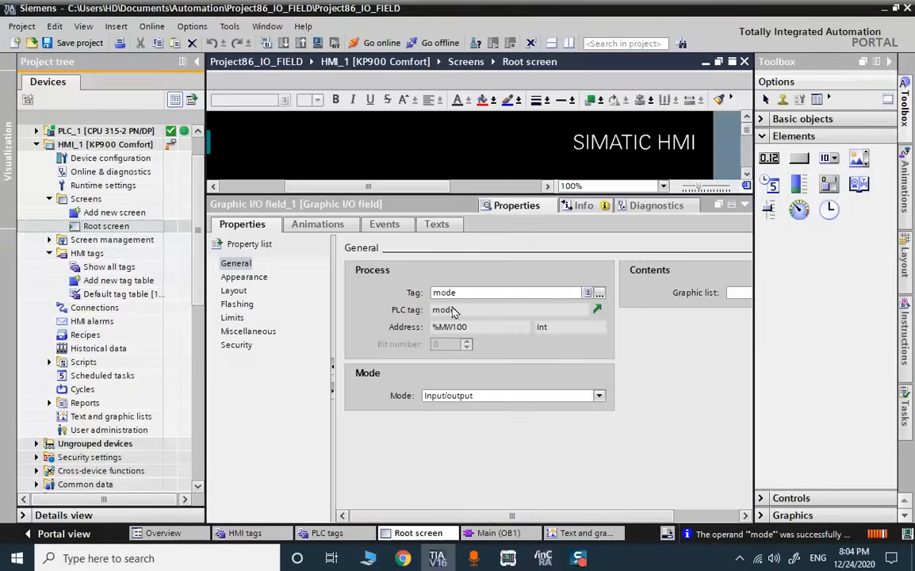
{"action": "left_click_drag", "start_coordinate": [419, 517], "coordinate": [576, 516]}
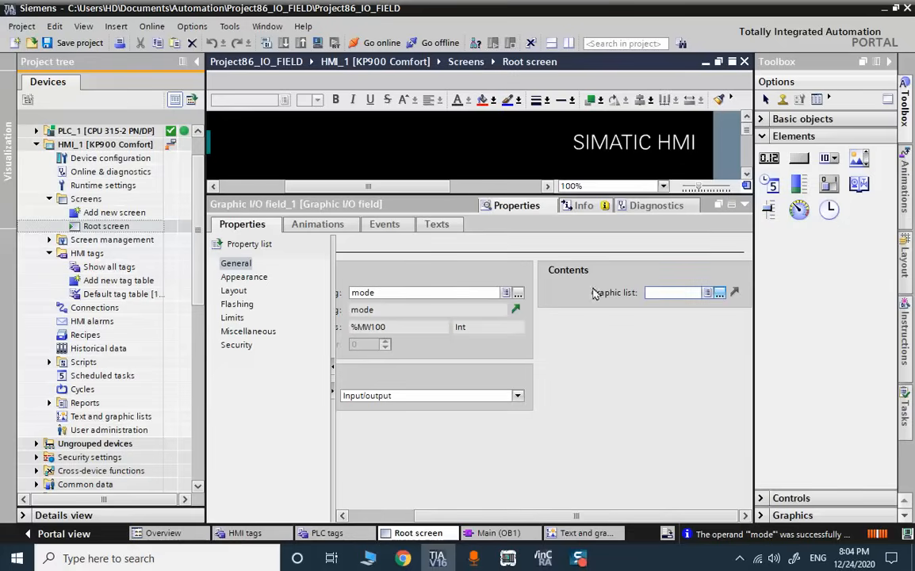
{"action": "left_click", "coordinate": [720, 292]}
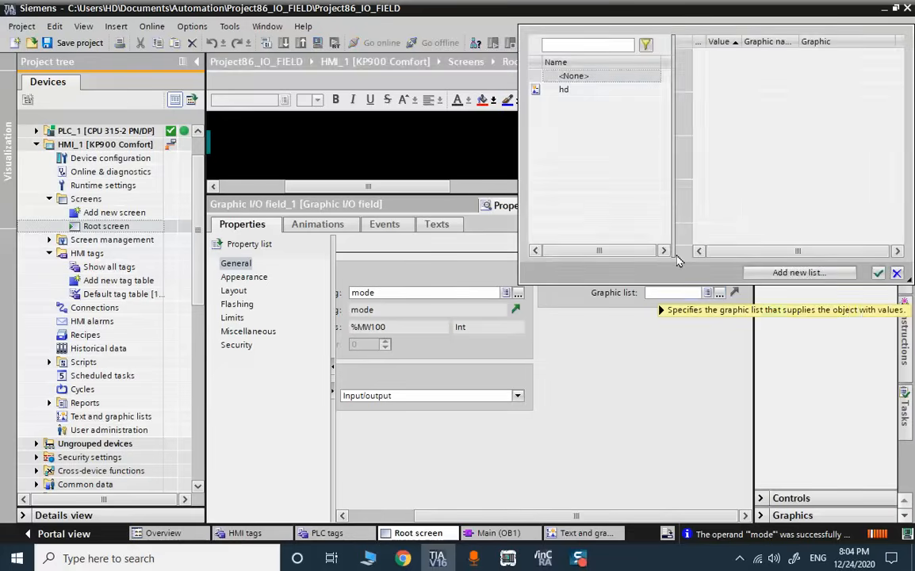
{"action": "double_click", "coordinate": [567, 91]}
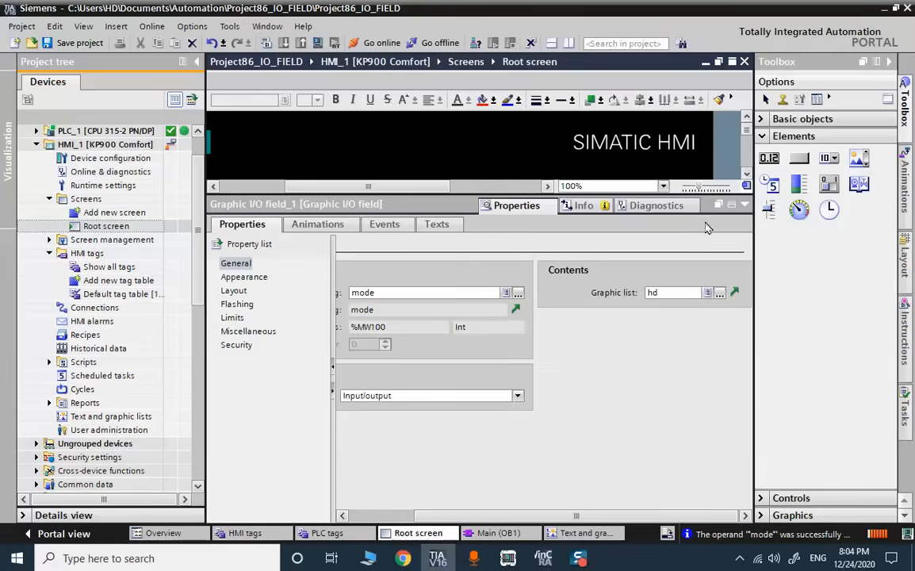
{"action": "left_click", "coordinate": [72, 43]}
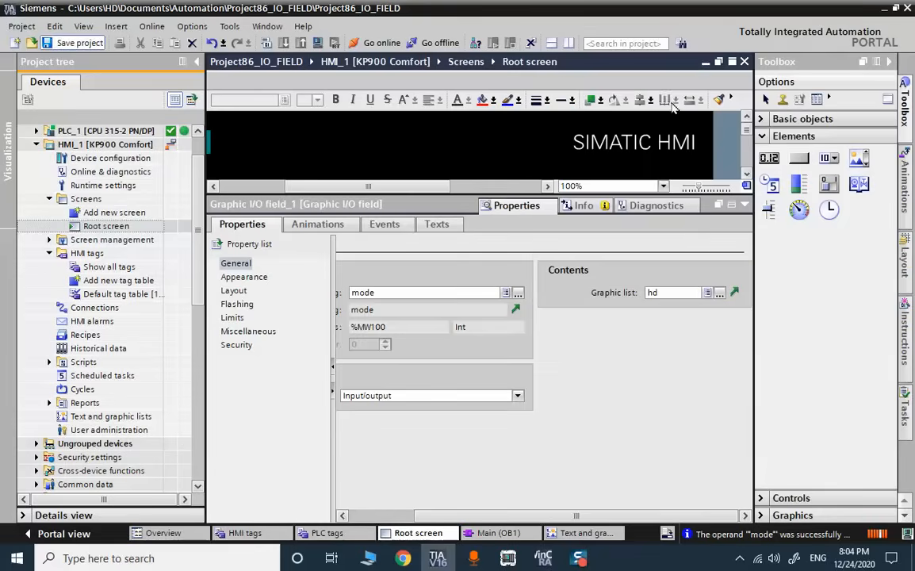
Step: Download the updated HMI_1 [KP900 Comfort] project to its runtime
{"action": "left_click", "coordinate": [743, 206]}
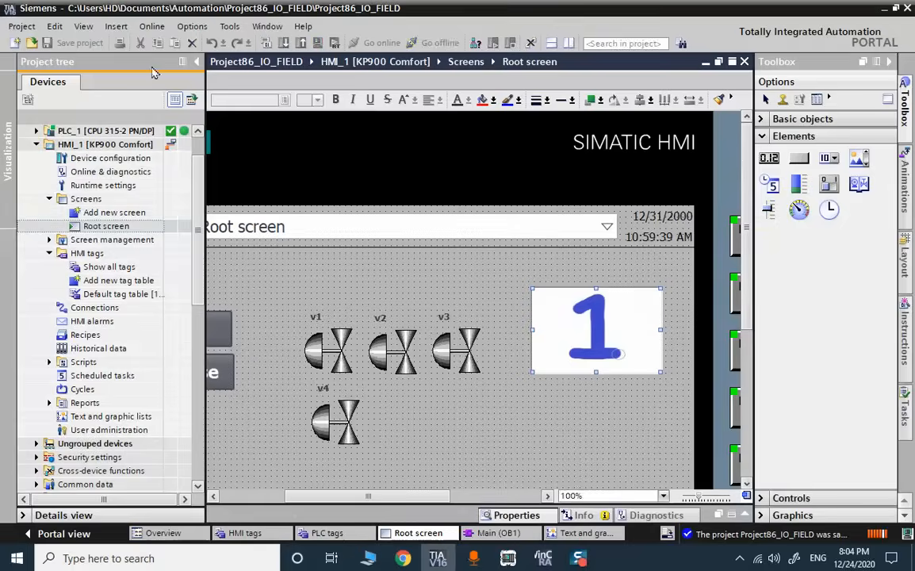
{"action": "left_click", "coordinate": [101, 146]}
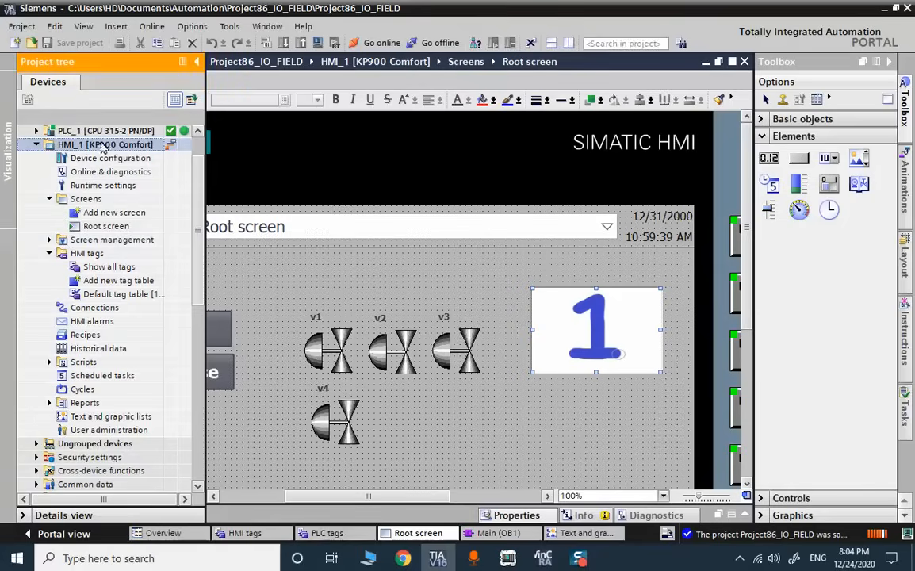
{"action": "left_click", "coordinate": [287, 43]}
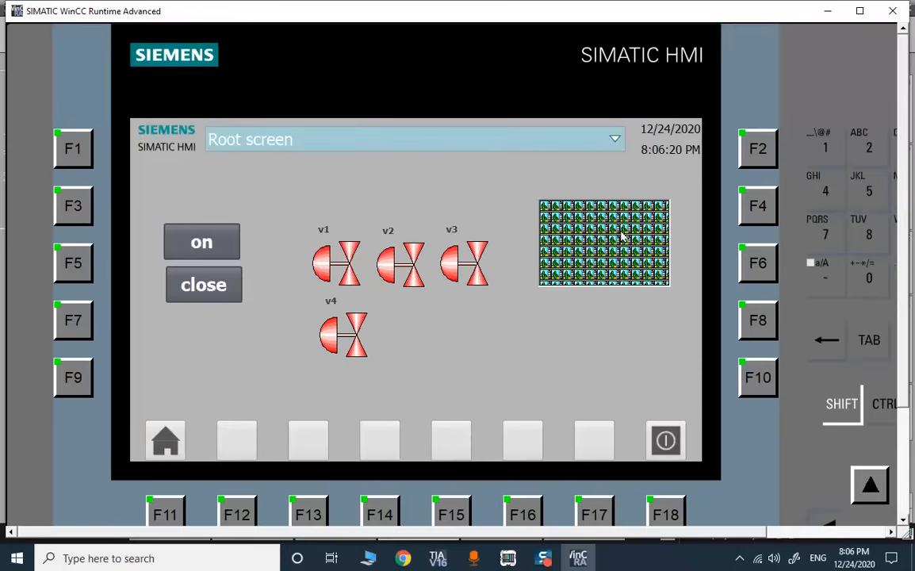
Step: Try to choose graphic 1 in the runtime's Graphic I/O field and issue the on command
{"action": "left_click", "coordinate": [627, 271]}
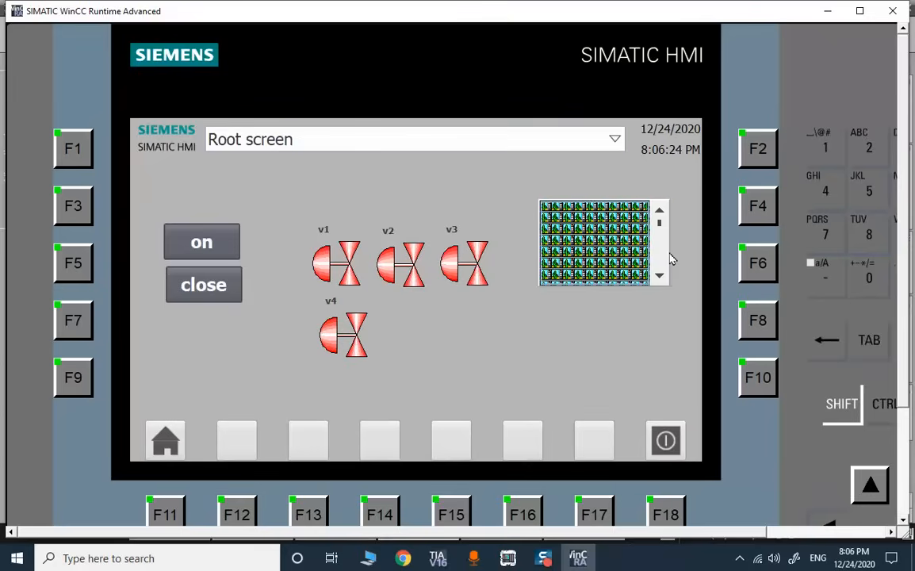
{"action": "left_click", "coordinate": [659, 276]}
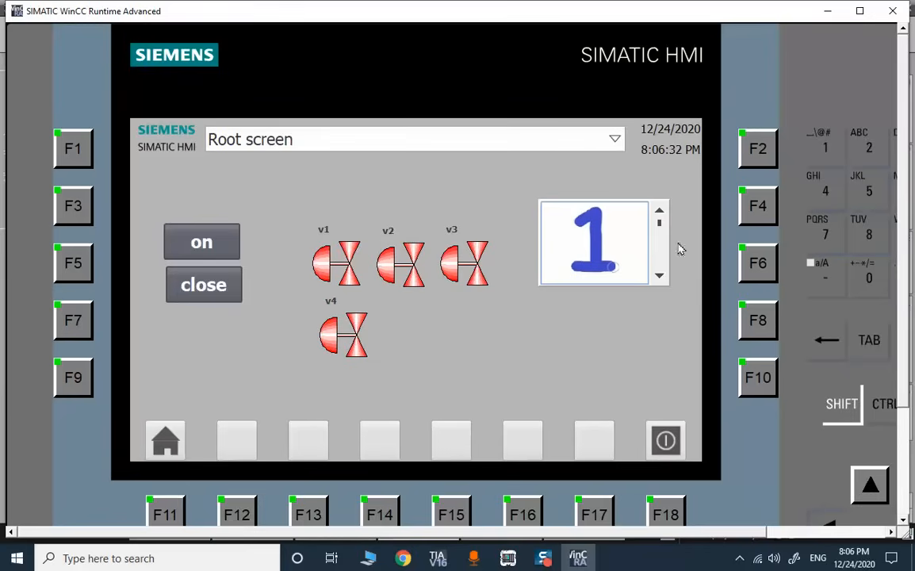
{"action": "left_click", "coordinate": [196, 247]}
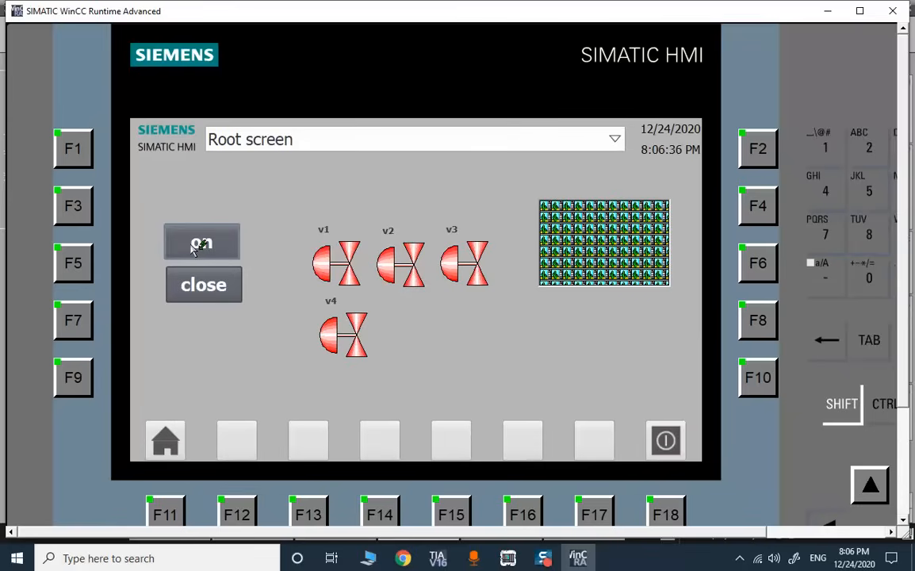
Step: Choose and confirm graphic 1 in the Graphic I/O field, and test valve v1 by opening and closing it
{"action": "left_click", "coordinate": [646, 261]}
{"action": "left_click", "coordinate": [660, 275]}
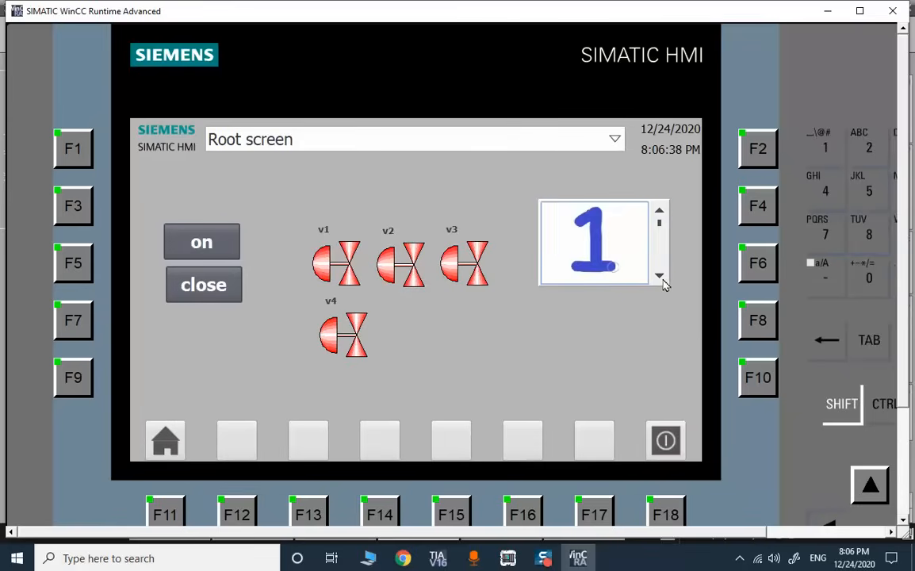
{"action": "left_click", "coordinate": [646, 276]}
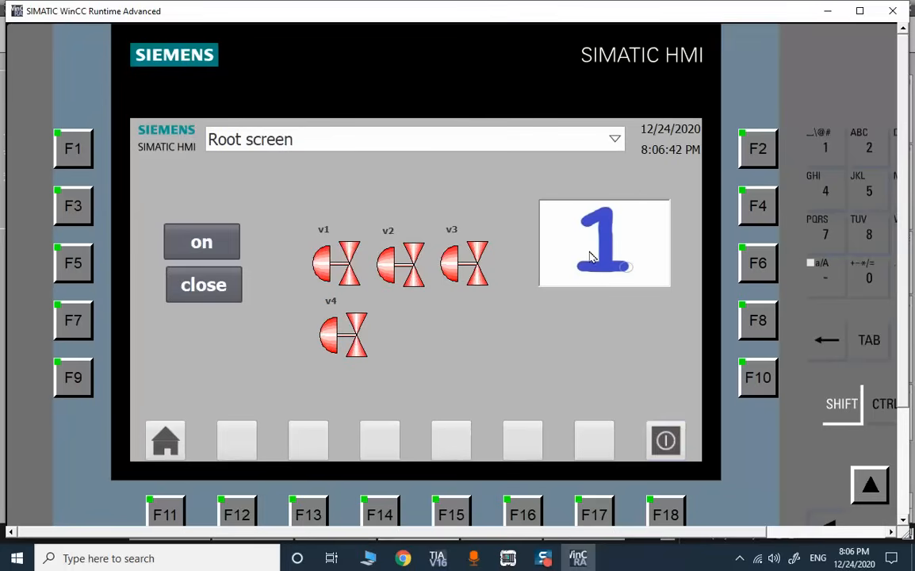
{"action": "left_click", "coordinate": [227, 248]}
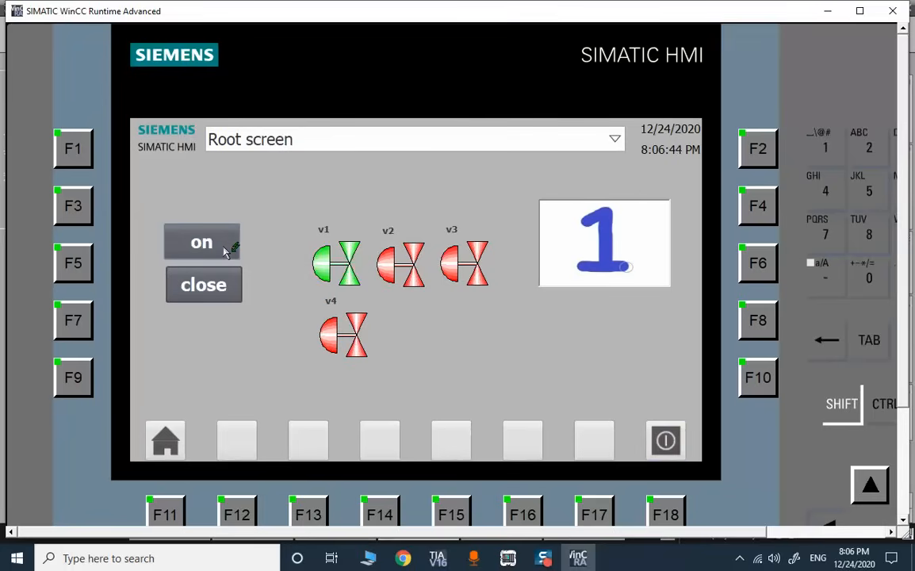
{"action": "left_click", "coordinate": [222, 289]}
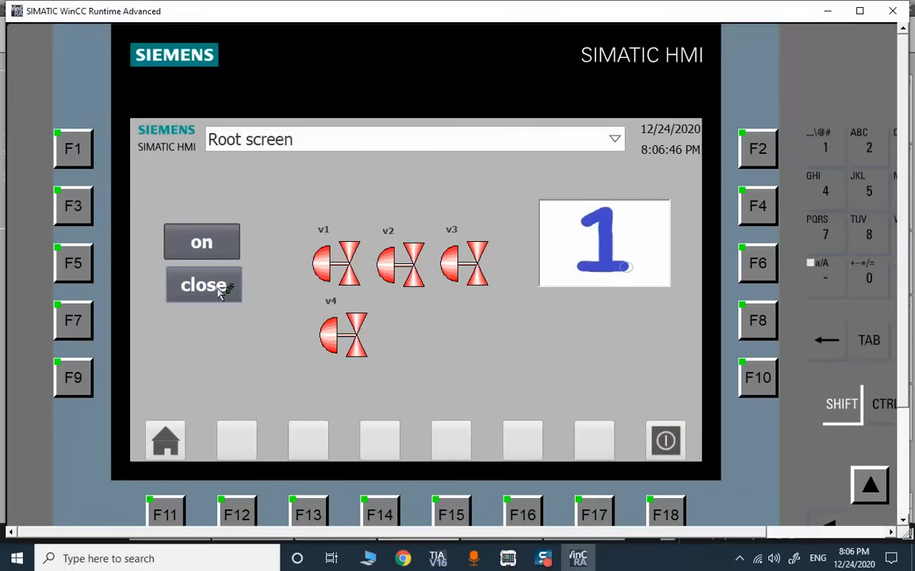
Step: Choose and confirm graphic 4 in the Graphic I/O field, and test valve v4 by opening and closing it
{"action": "left_click", "coordinate": [626, 276]}
{"action": "left_click", "coordinate": [663, 279]}
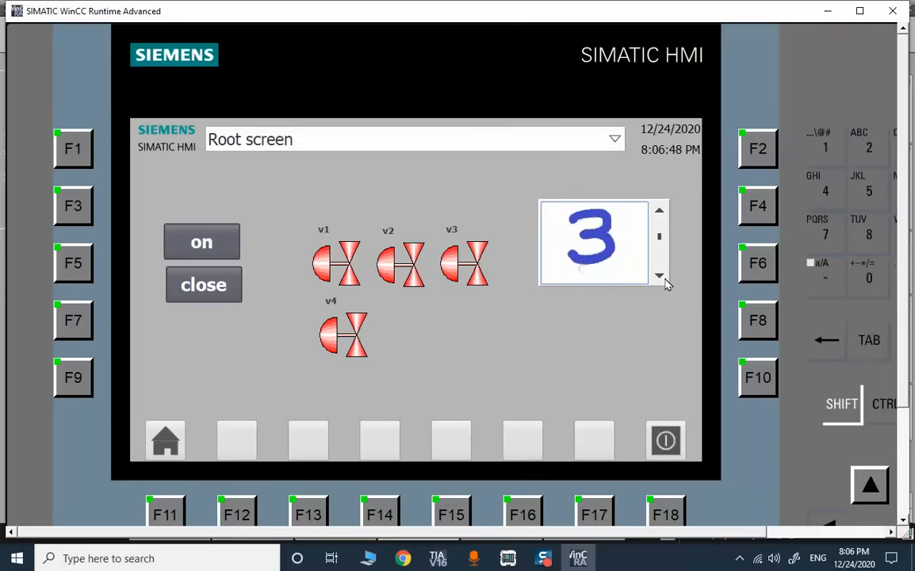
{"action": "left_click", "coordinate": [663, 279]}
{"action": "left_click", "coordinate": [663, 278]}
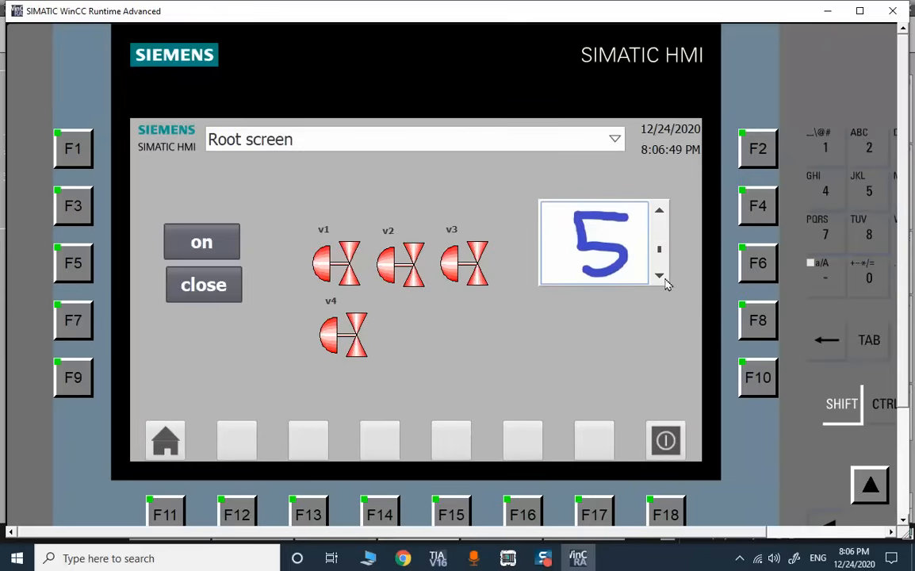
{"action": "left_click", "coordinate": [661, 211]}
{"action": "left_click", "coordinate": [629, 280]}
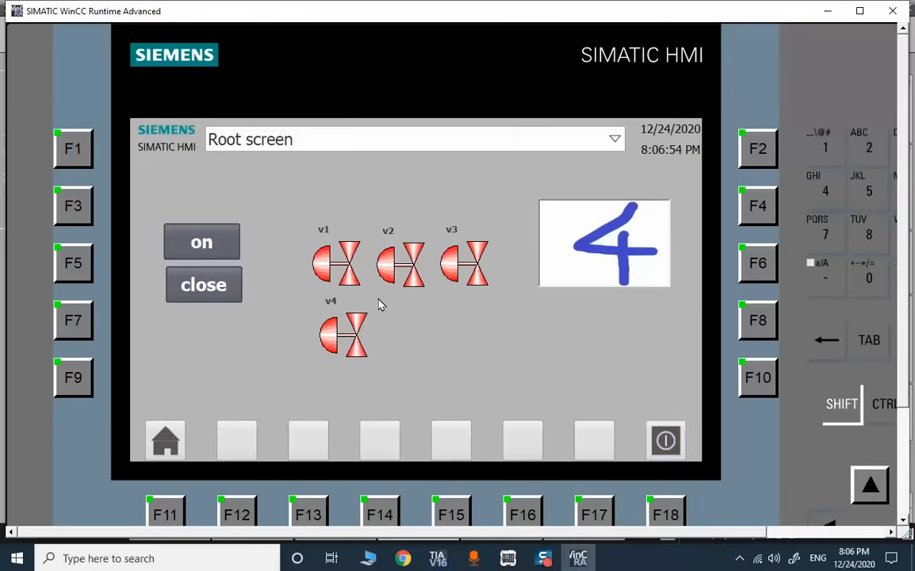
{"action": "left_click", "coordinate": [210, 259]}
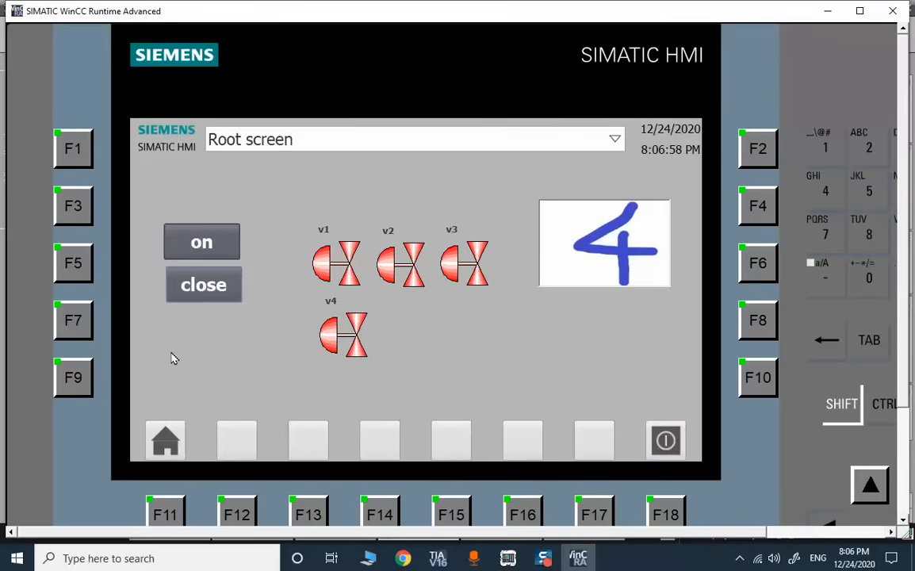
Step: Switch back to TIA Portal and review the mode comparisons in the Main [OB1] networks through Network 5
{"action": "left_click", "coordinate": [441, 560]}
{"action": "left_click", "coordinate": [744, 204]}
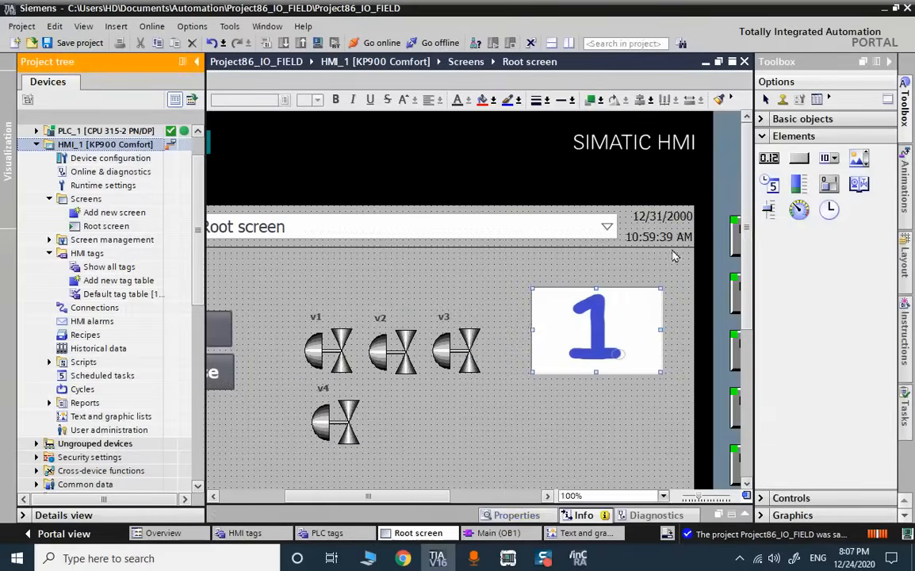
{"action": "left_click", "coordinate": [521, 537]}
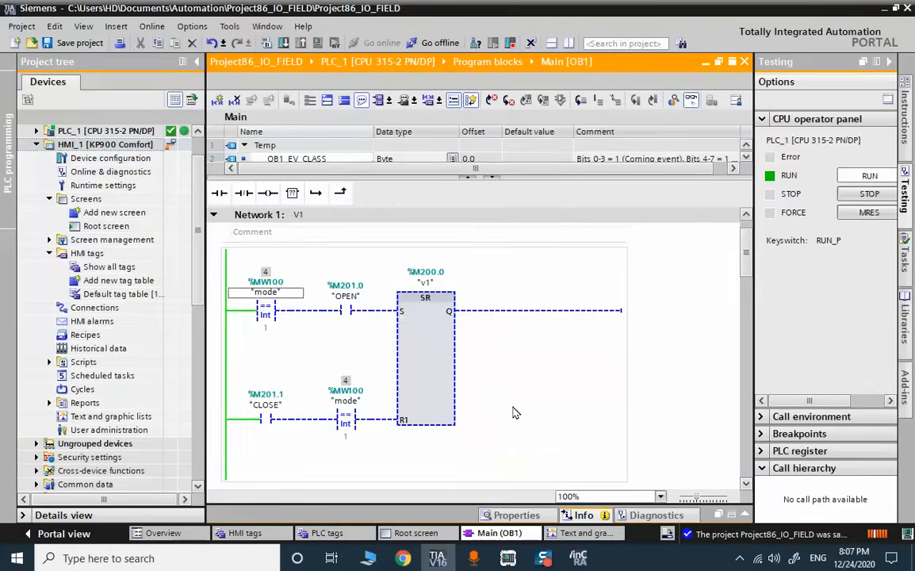
{"action": "scroll", "coordinate": [511, 408], "scroll_direction": "down", "scroll_amount": 6}
{"action": "scroll", "coordinate": [513, 412], "scroll_direction": "down", "scroll_amount": 8}
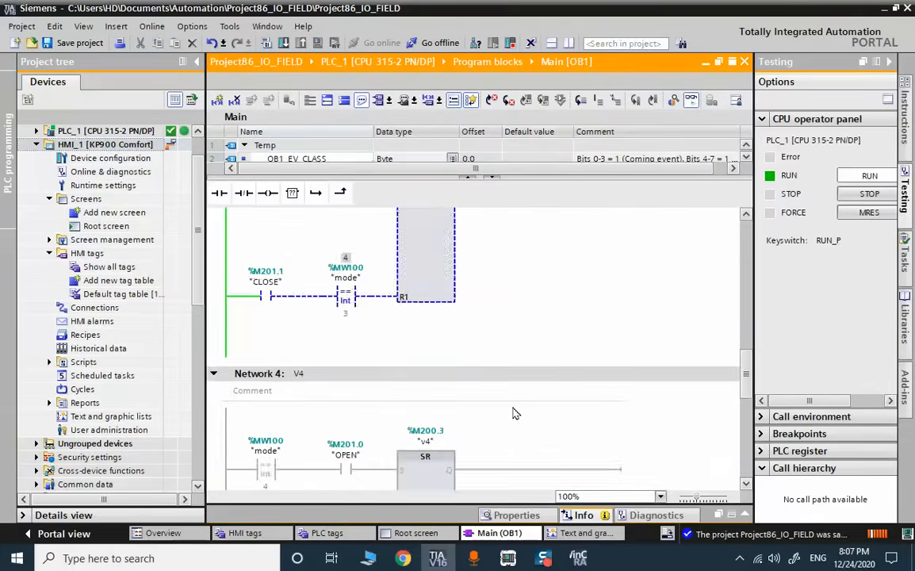
{"action": "scroll", "coordinate": [513, 413], "scroll_direction": "down", "scroll_amount": 2}
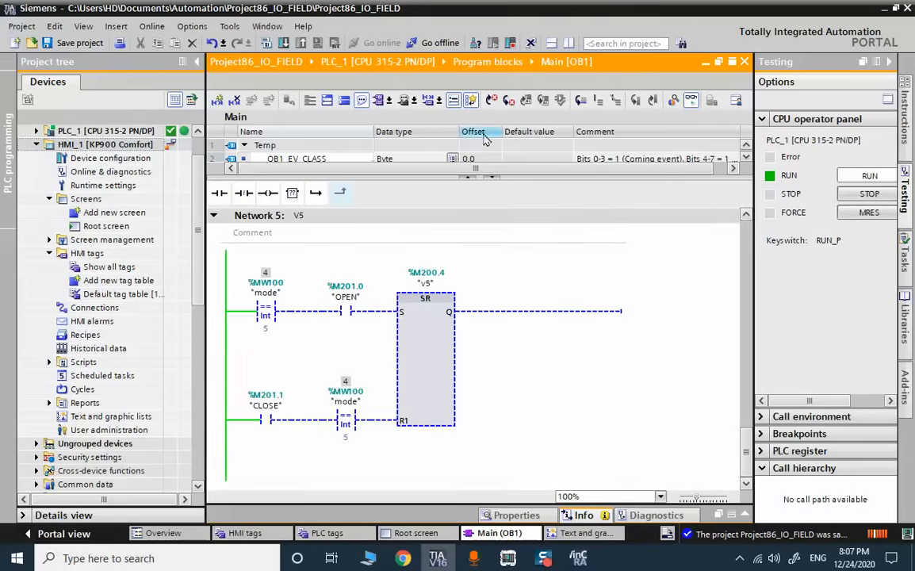
Step: Go offline from the PLC and duplicate Network 5 of Main [OB1] as a new network titled V6
{"action": "left_click", "coordinate": [535, 268]}
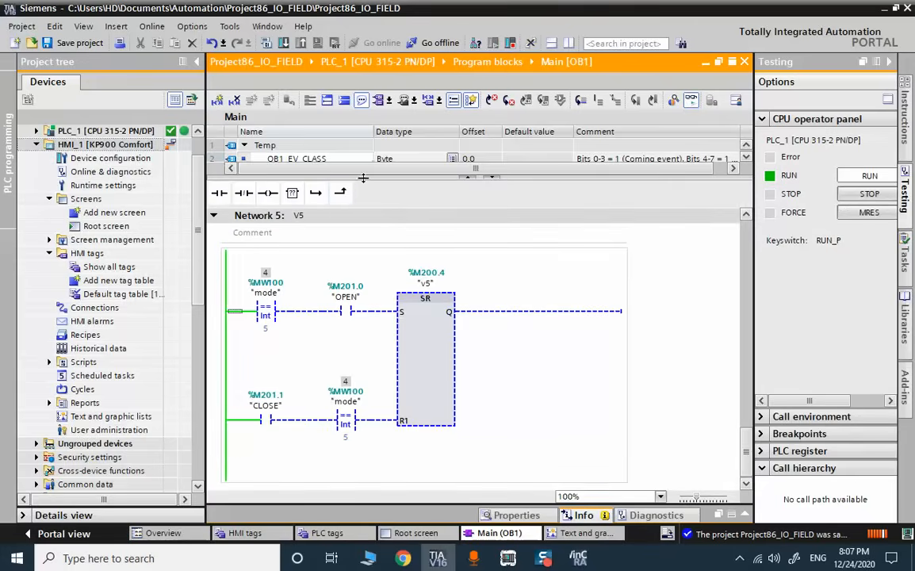
{"action": "left_click", "coordinate": [429, 43]}
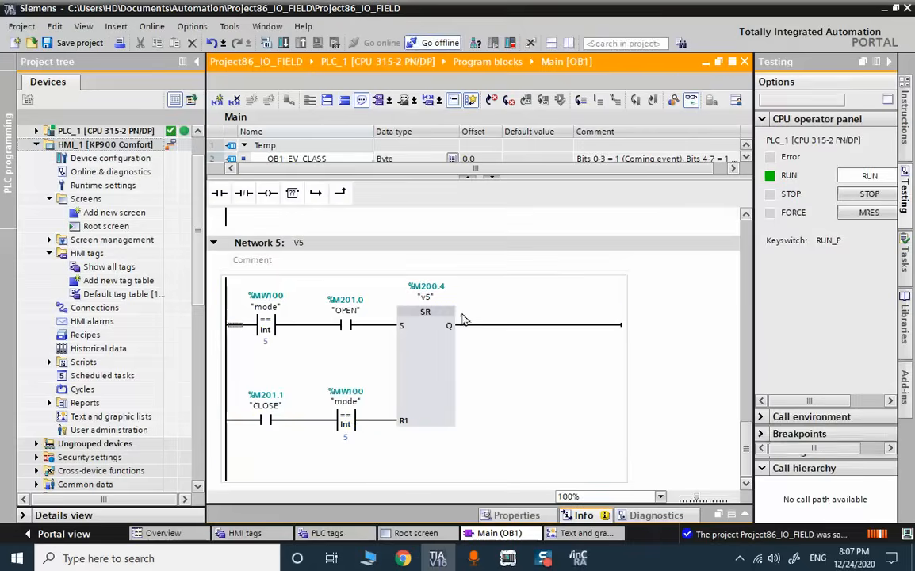
{"action": "left_click", "coordinate": [256, 244]}
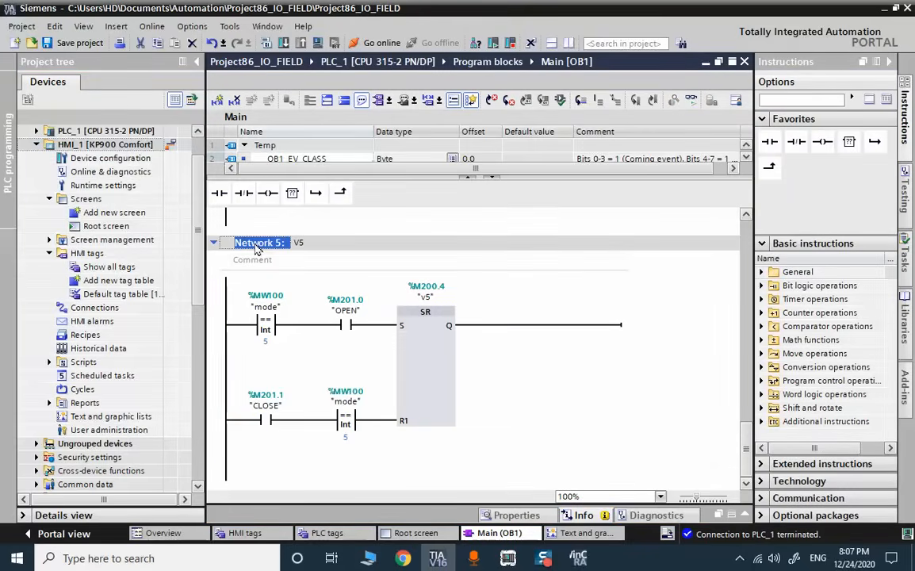
{"action": "key", "text": "ctrl+c"}
{"action": "key", "text": "ctrl+v"}
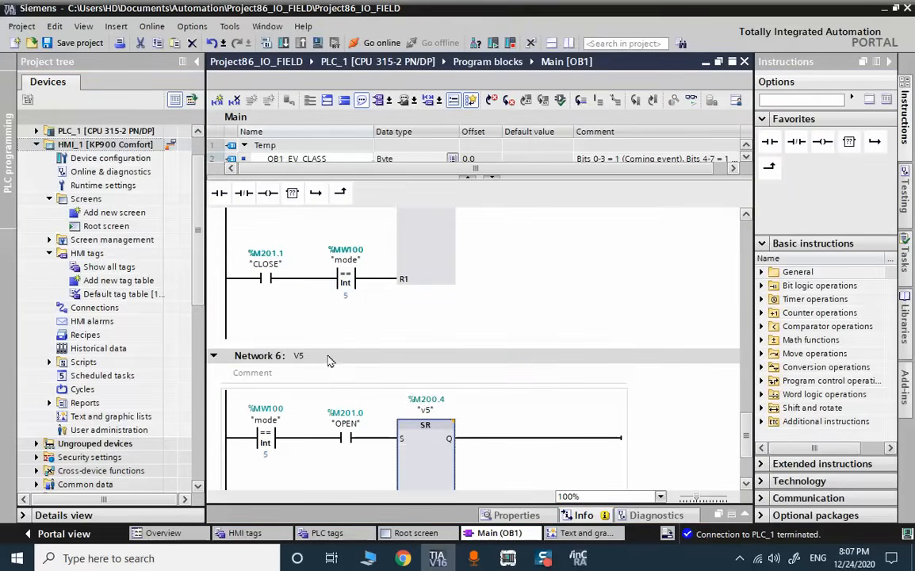
{"action": "left_click", "coordinate": [314, 356]}
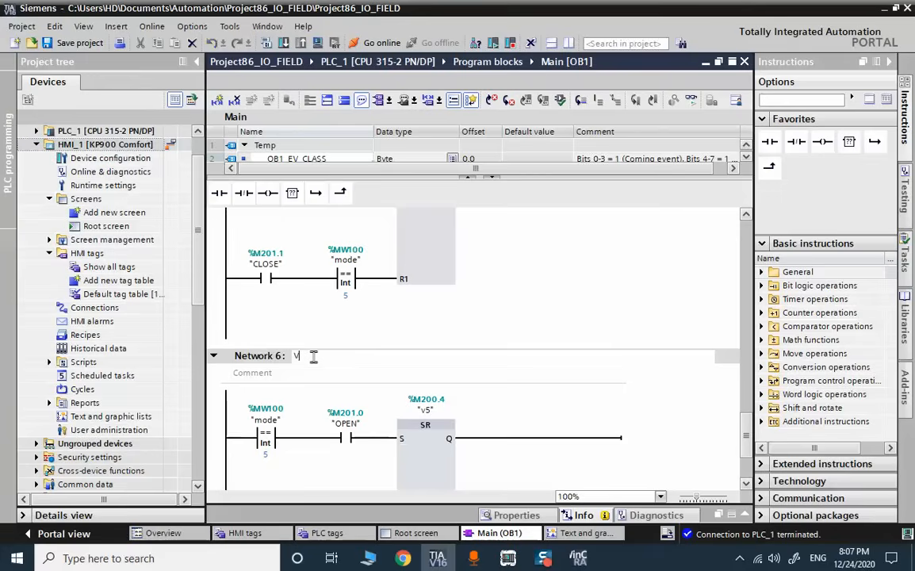
{"action": "type", "text": "6"}
{"action": "key", "text": "Return"}
Step: Set both mode comparisons in Network 6 to 6 and assign its SR block to the tag v6
{"action": "double_click", "coordinate": [266, 455]}
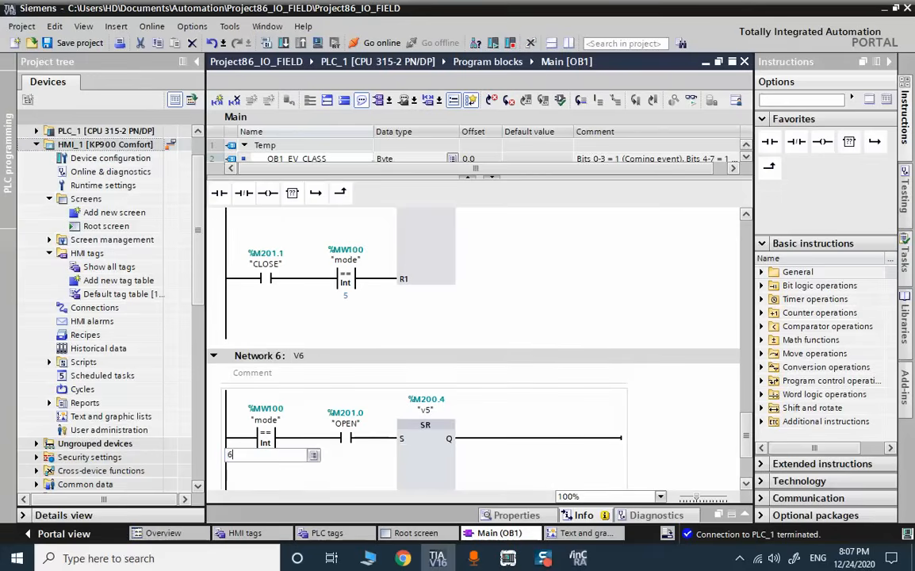
{"action": "type", "text": "6"}
{"action": "key", "text": "Return"}
{"action": "scroll", "coordinate": [271, 463], "scroll_direction": "down", "scroll_amount": 3}
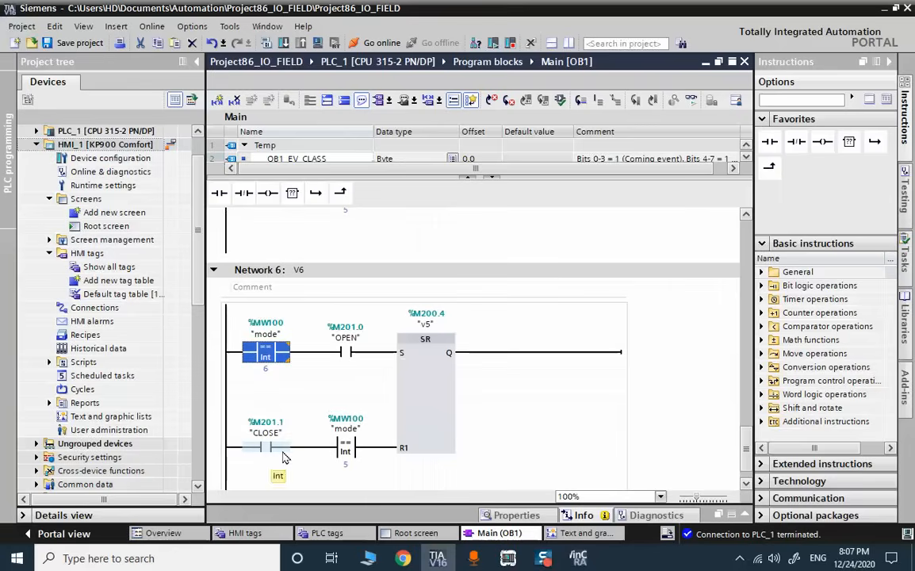
{"action": "double_click", "coordinate": [345, 464]}
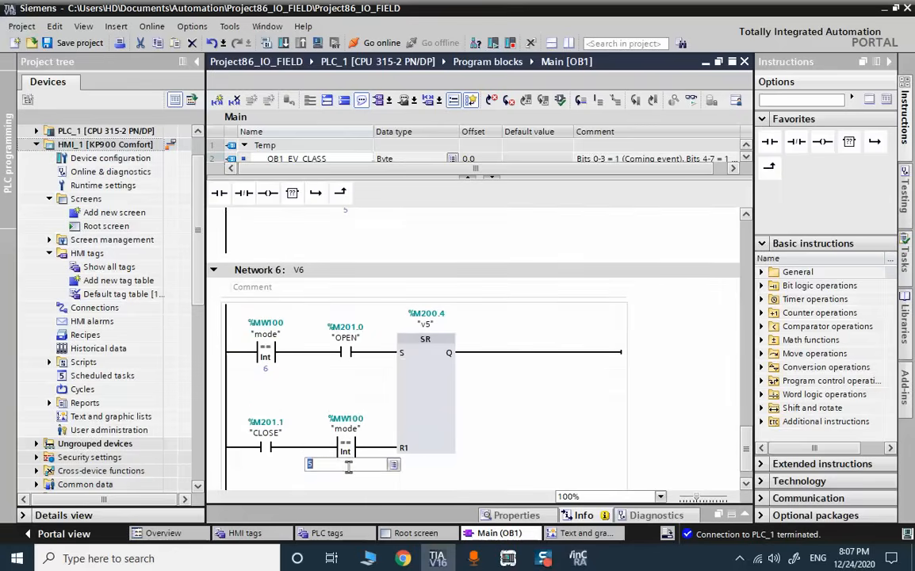
{"action": "type", "text": "6"}
{"action": "double_click", "coordinate": [425, 325]}
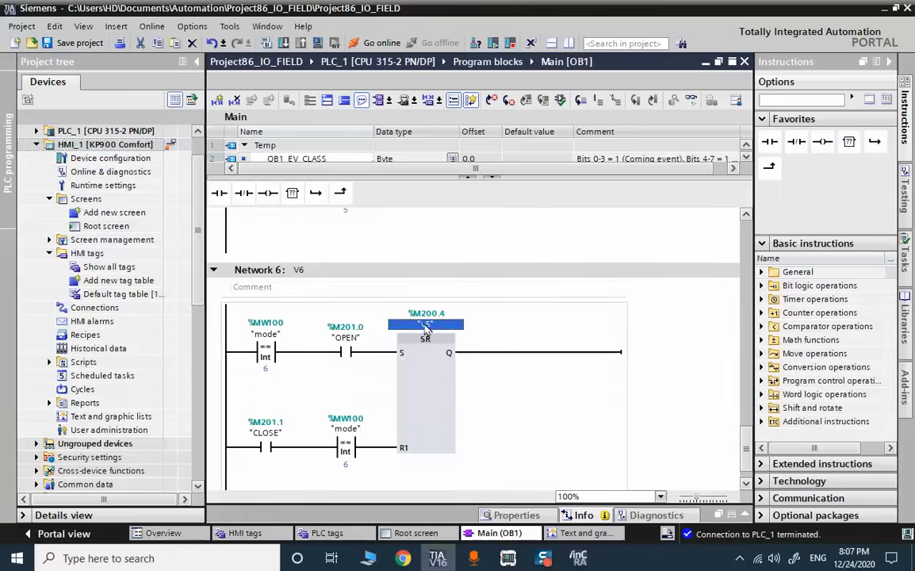
{"action": "type", "text": "v6"}
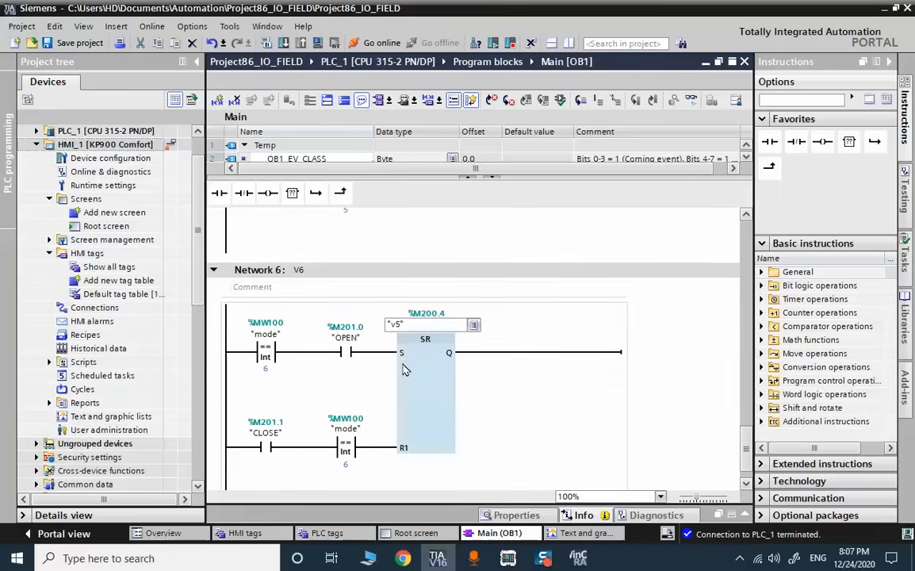
{"action": "key", "text": "Return"}
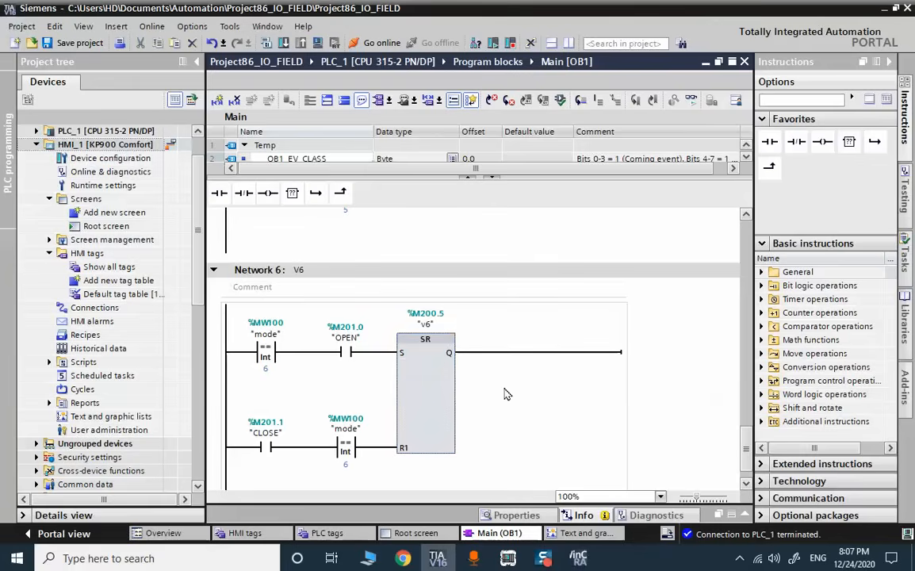
Step: Switch to WinCC Runtime, browse the Graphic I/O field's list down to its last graphic, and return to TIA Portal
{"action": "left_click", "coordinate": [579, 559]}
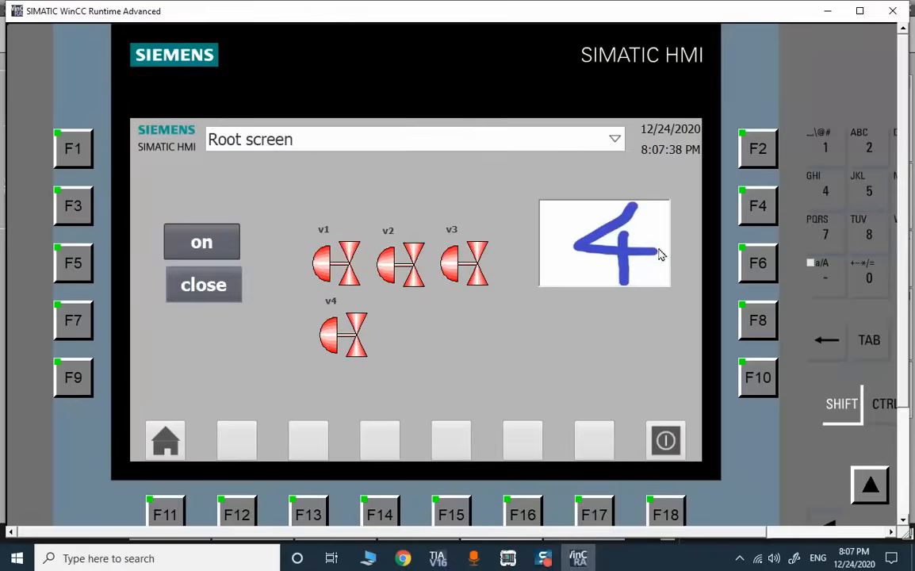
{"action": "left_click", "coordinate": [661, 254]}
{"action": "left_click", "coordinate": [658, 276]}
{"action": "left_click", "coordinate": [658, 276]}
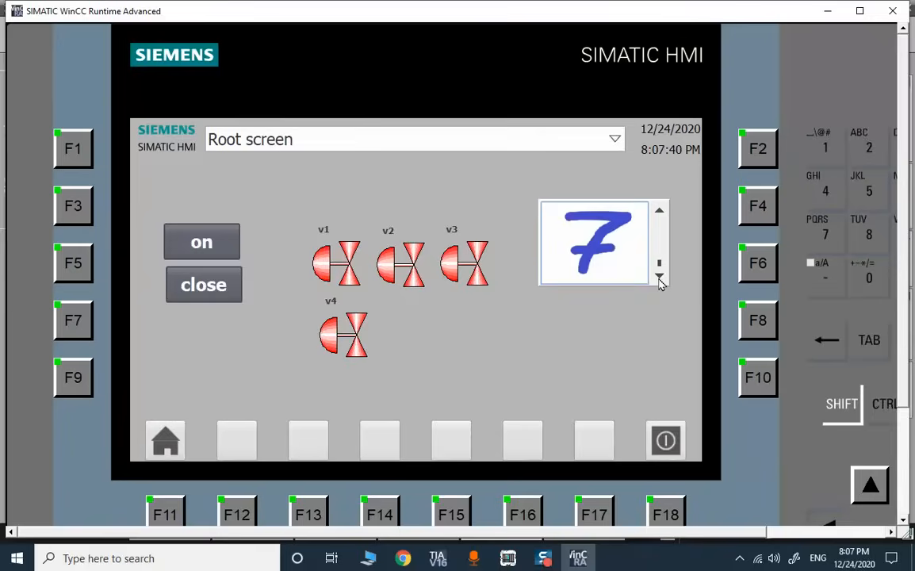
{"action": "left_click", "coordinate": [832, 14]}
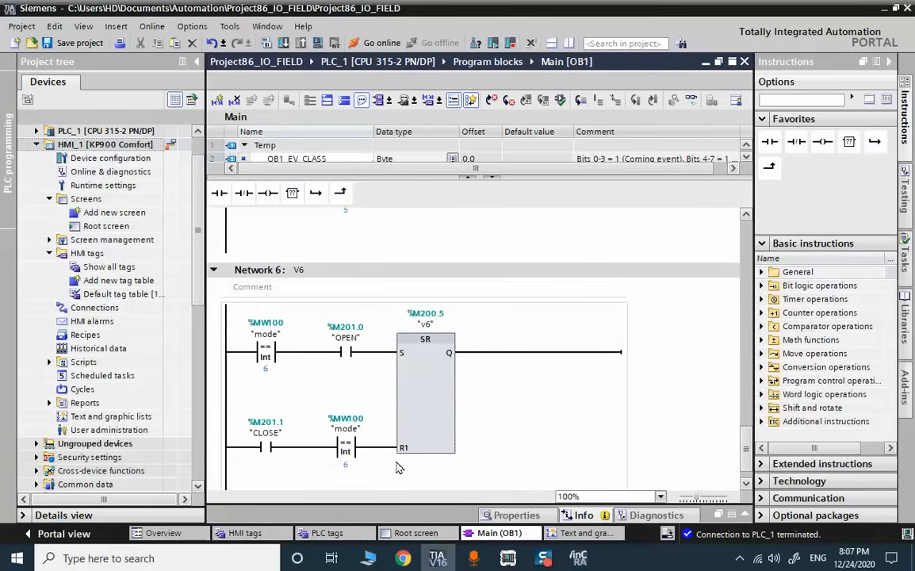
Step: Duplicate Network 6 of Main [OB1] as a new network titled V7
{"action": "left_click", "coordinate": [250, 273]}
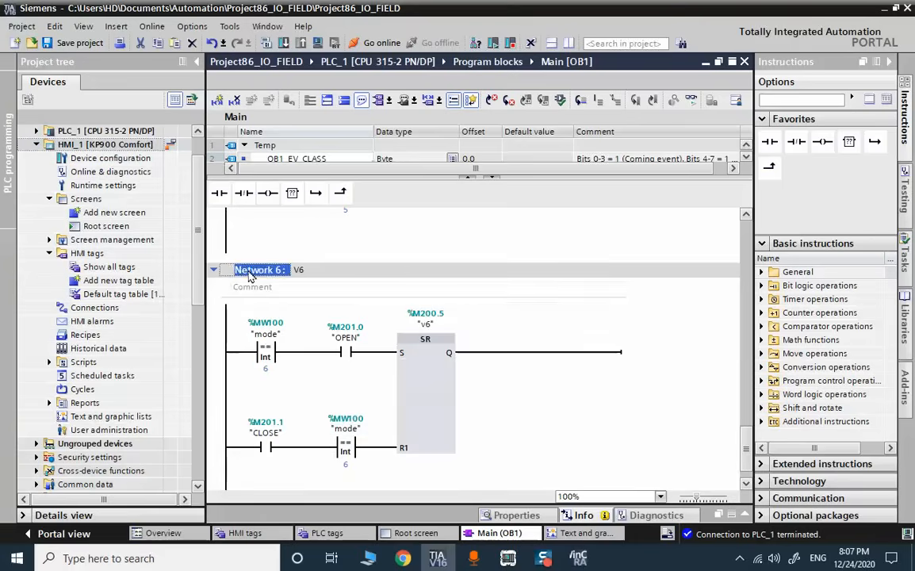
{"action": "key", "text": "ctrl+c"}
{"action": "key", "text": "ctrl+v"}
{"action": "left_click", "coordinate": [317, 355]}
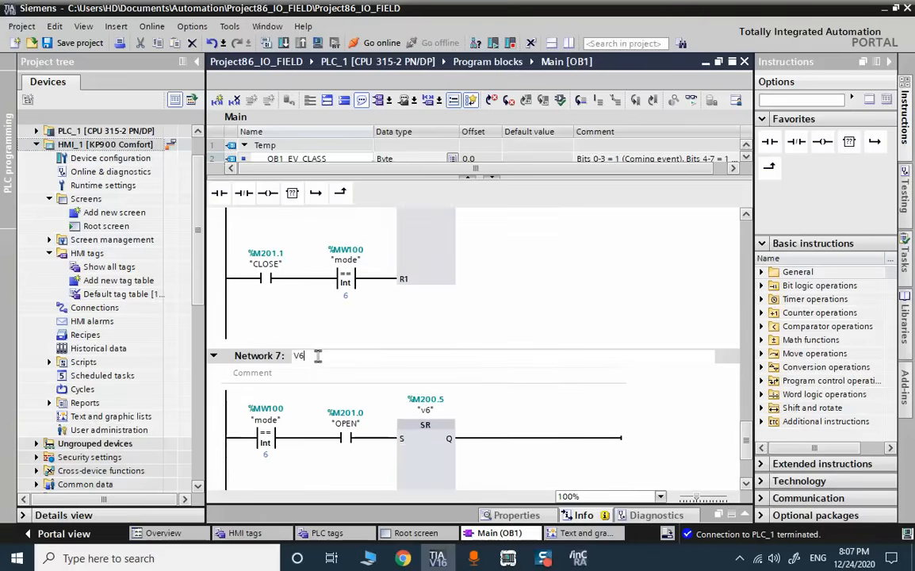
{"action": "key", "text": "BackSpace"}
{"action": "type", "text": "7"}
{"action": "key", "text": "Return"}
Step: Set both mode comparisons in Network 7 to 7 and assign its SR block to the tag v7
{"action": "double_click", "coordinate": [266, 454]}
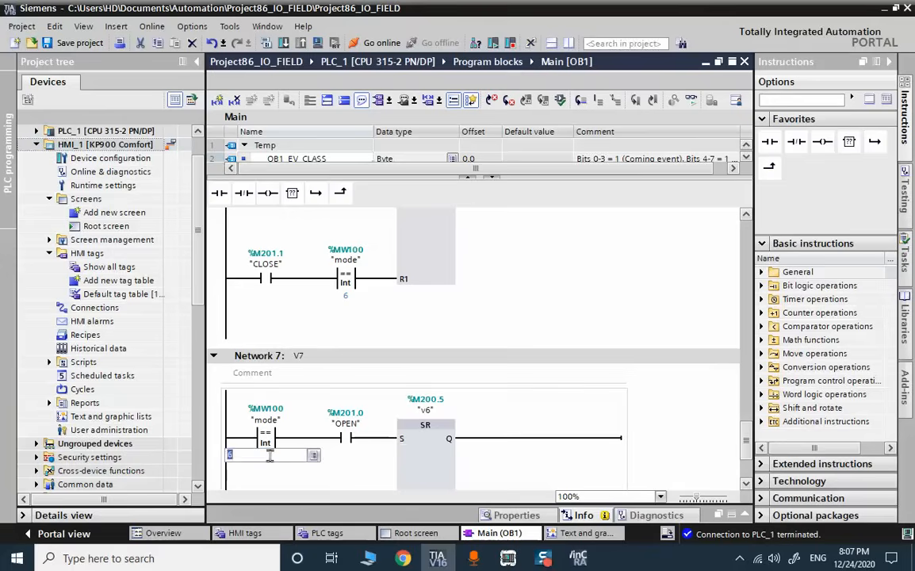
{"action": "type", "text": "7"}
{"action": "key", "text": "Return"}
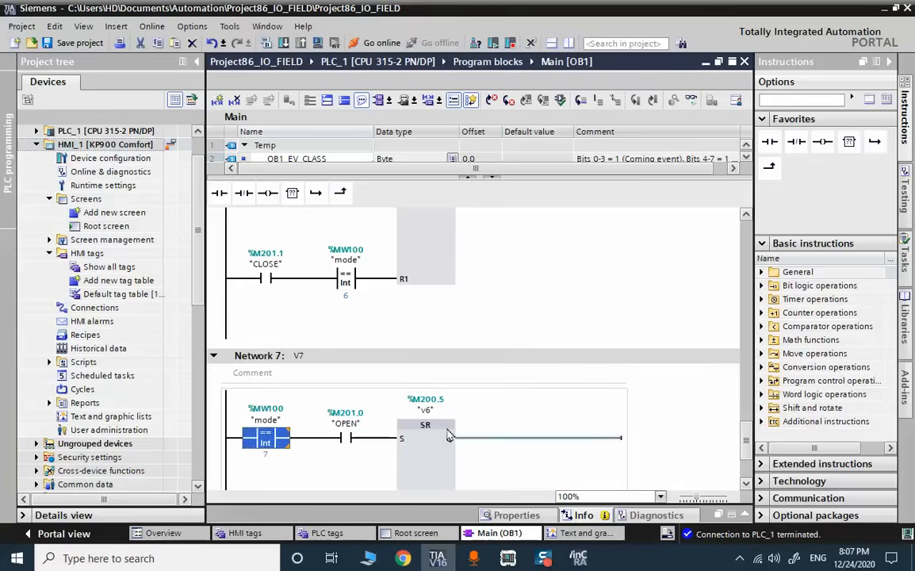
{"action": "double_click", "coordinate": [428, 411]}
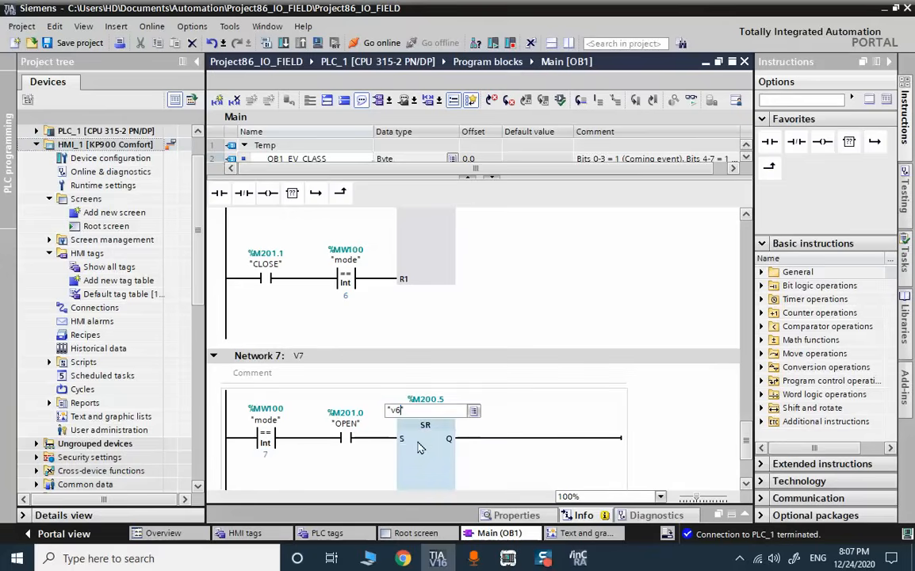
{"action": "key", "text": "BackSpace"}
{"action": "type", "text": "7"}
{"action": "key", "text": "Return"}
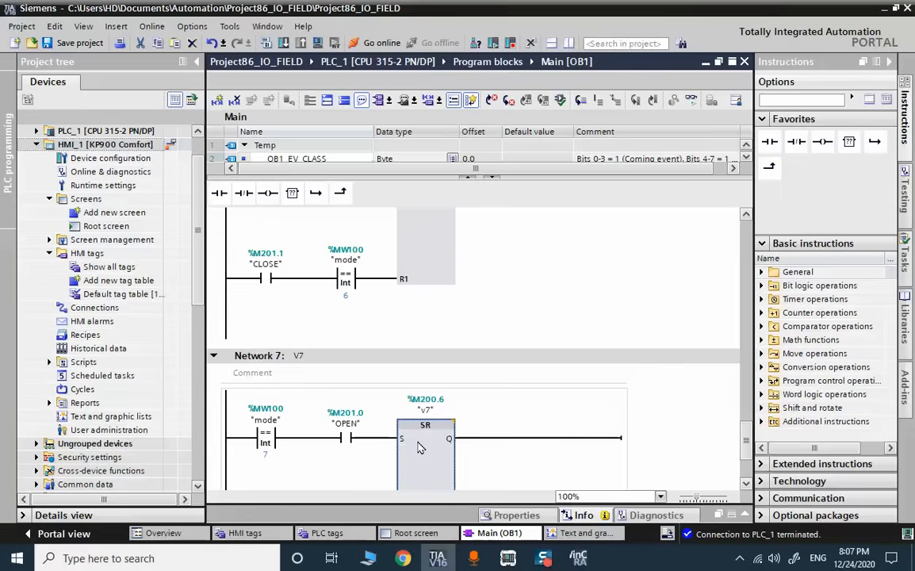
{"action": "scroll", "coordinate": [420, 447], "scroll_direction": "down", "scroll_amount": 3}
{"action": "double_click", "coordinate": [348, 438]}
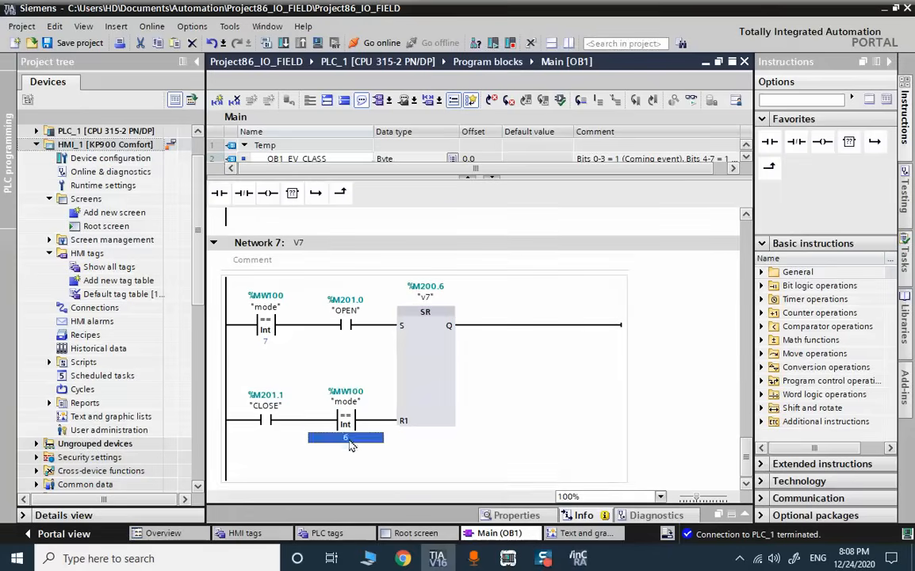
{"action": "type", "text": "7"}
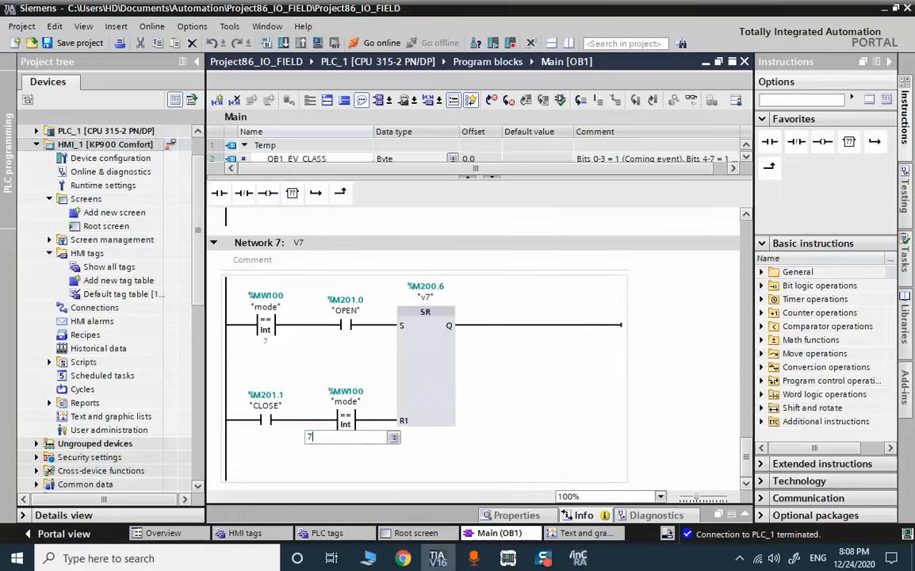
{"action": "key", "text": "Return"}
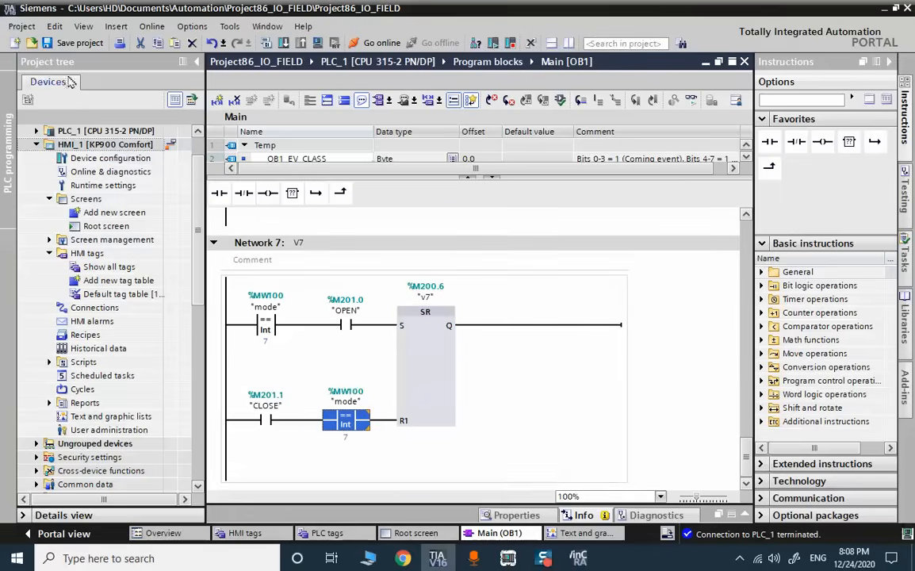
Step: Save the project and load Main [OB1] into PLC_1, overwriting the online block
{"action": "left_click", "coordinate": [77, 44]}
{"action": "left_click", "coordinate": [256, 41]}
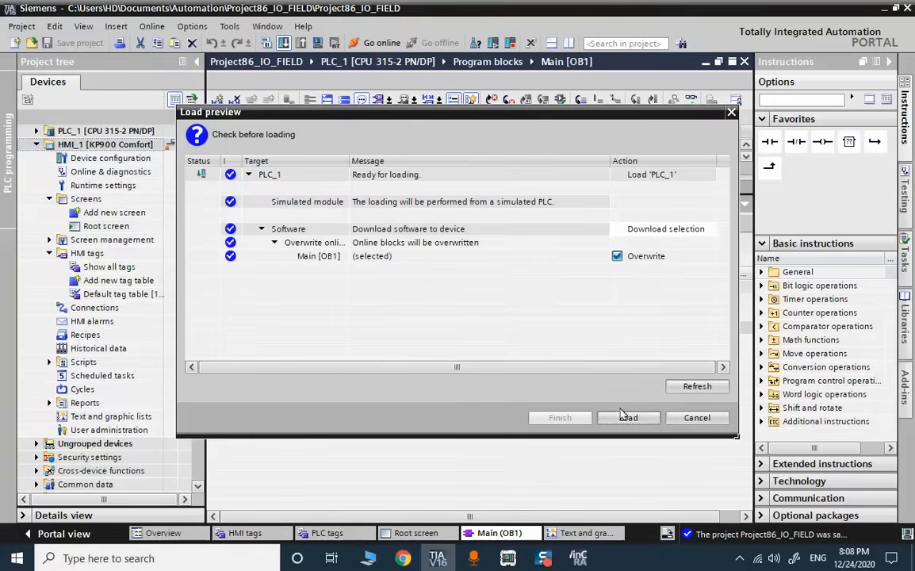
{"action": "left_click", "coordinate": [624, 416]}
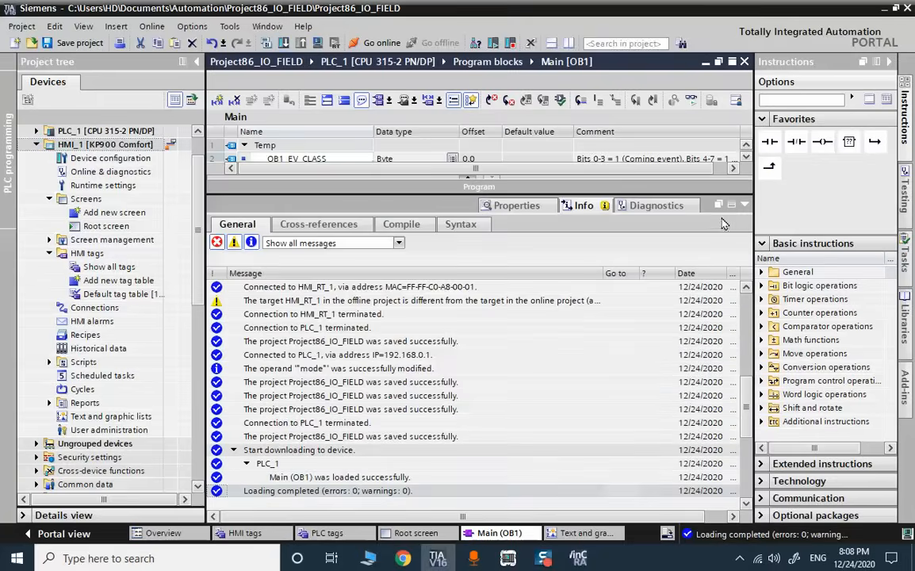
{"action": "left_click", "coordinate": [744, 206]}
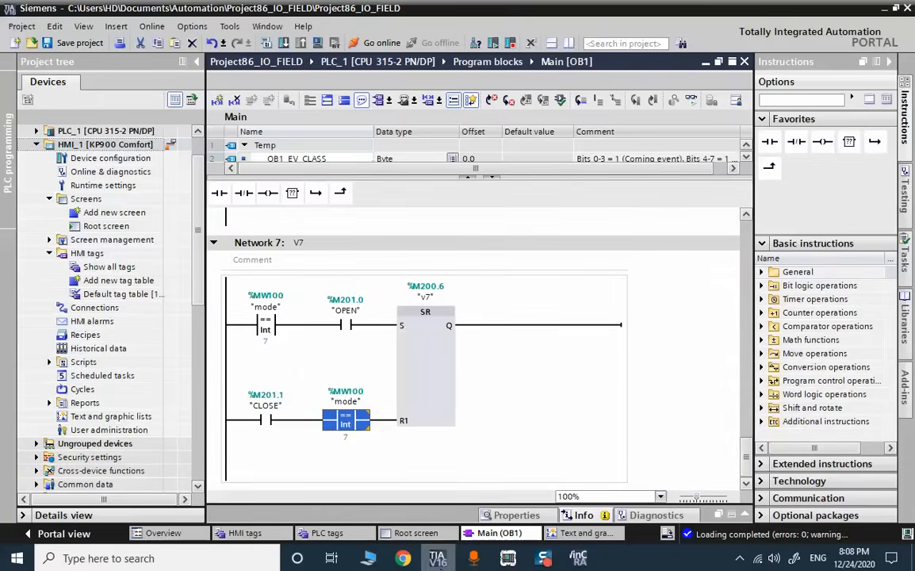
Step: Open the Root screen for editing and select the Graphic I/O field
{"action": "left_click", "coordinate": [415, 534]}
{"action": "left_click", "coordinate": [592, 359]}
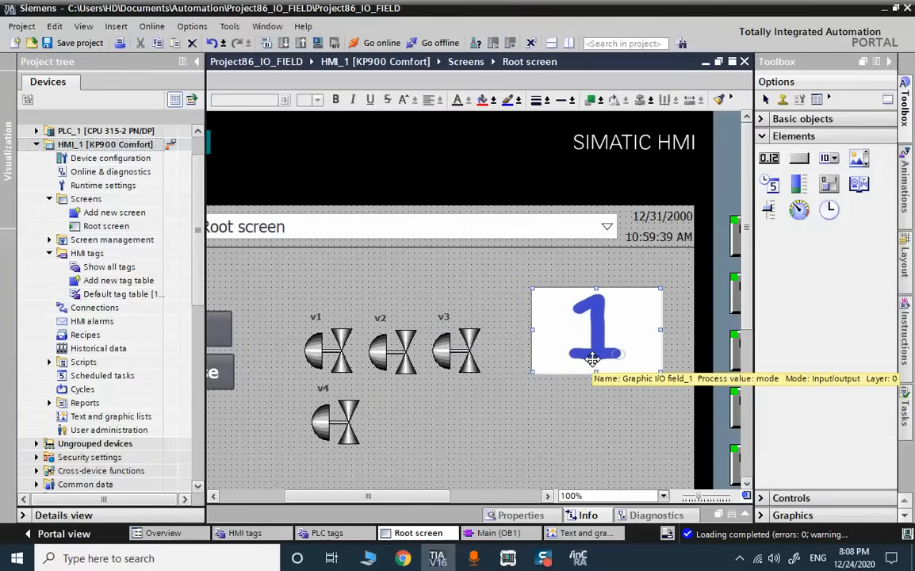
{"action": "left_click", "coordinate": [352, 428]}
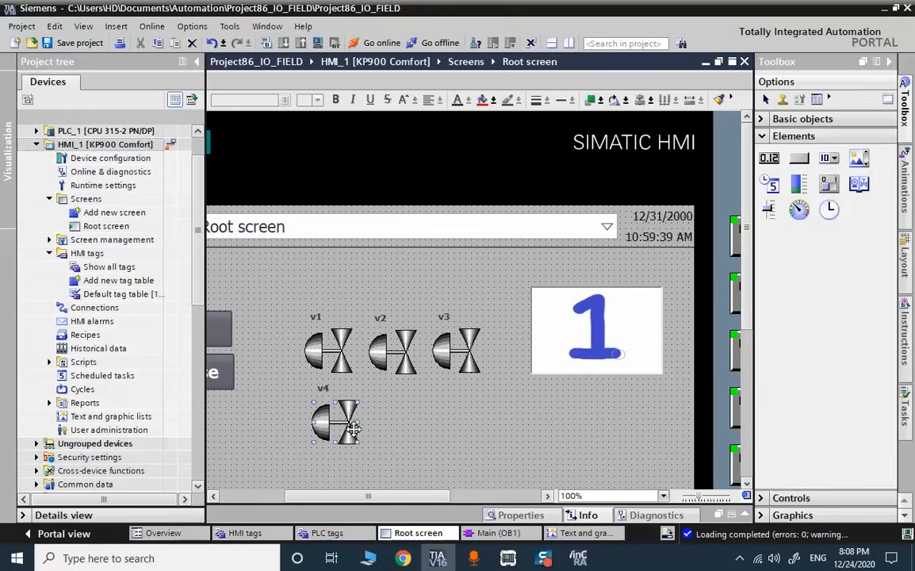
{"action": "key", "text": "ctrl+c"}
{"action": "key", "text": "ctrl+v"}
{"action": "left_click_drag", "start_coordinate": [357, 424], "coordinate": [394, 422]}
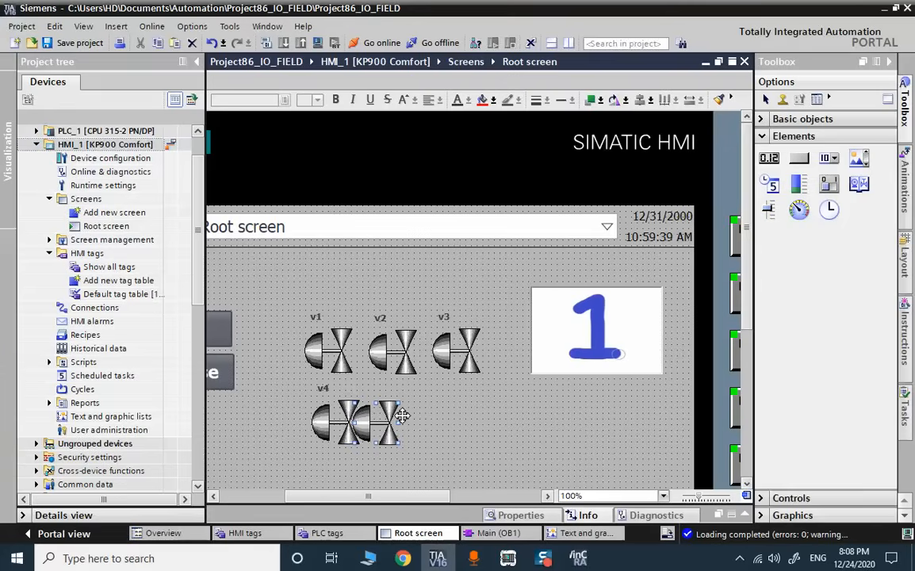
{"action": "key", "text": "ctrl+z"}
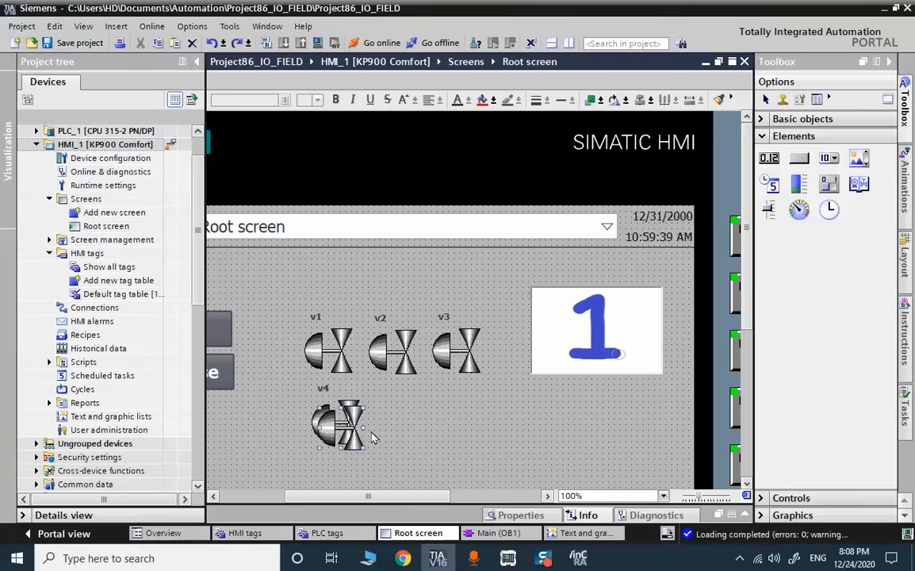
{"action": "key", "text": "ctrl+z"}
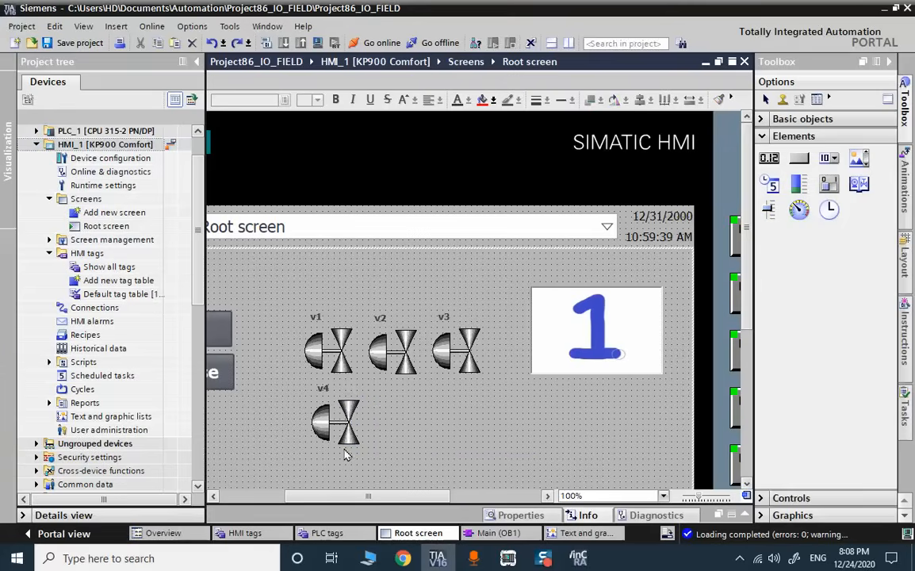
Step: Duplicate the v4 valve together with its label and place the copy to the right of the original, below v2
{"action": "scroll", "coordinate": [344, 454], "scroll_direction": "up", "scroll_amount": 6}
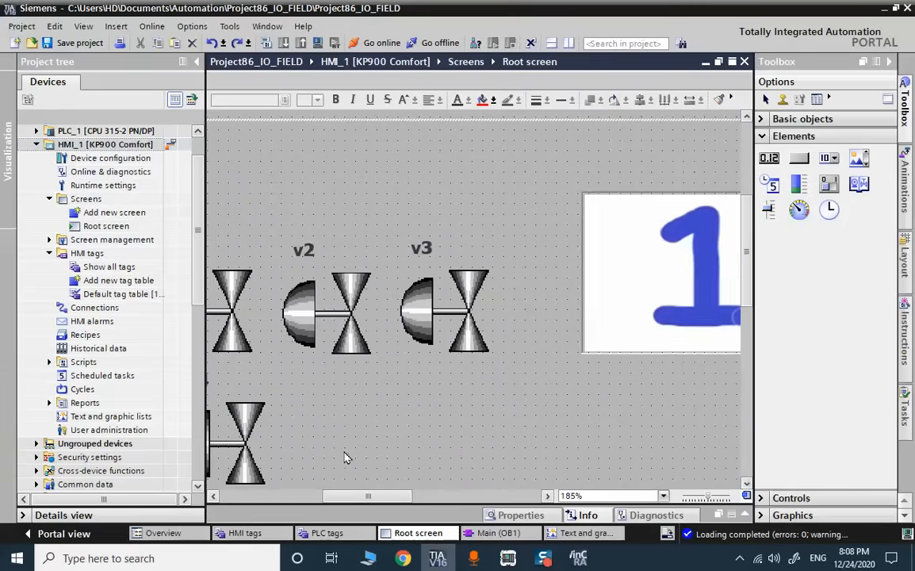
{"action": "scroll", "coordinate": [359, 492], "scroll_direction": "left", "scroll_amount": 3}
{"action": "scroll", "coordinate": [354, 452], "scroll_direction": "down", "scroll_amount": 2}
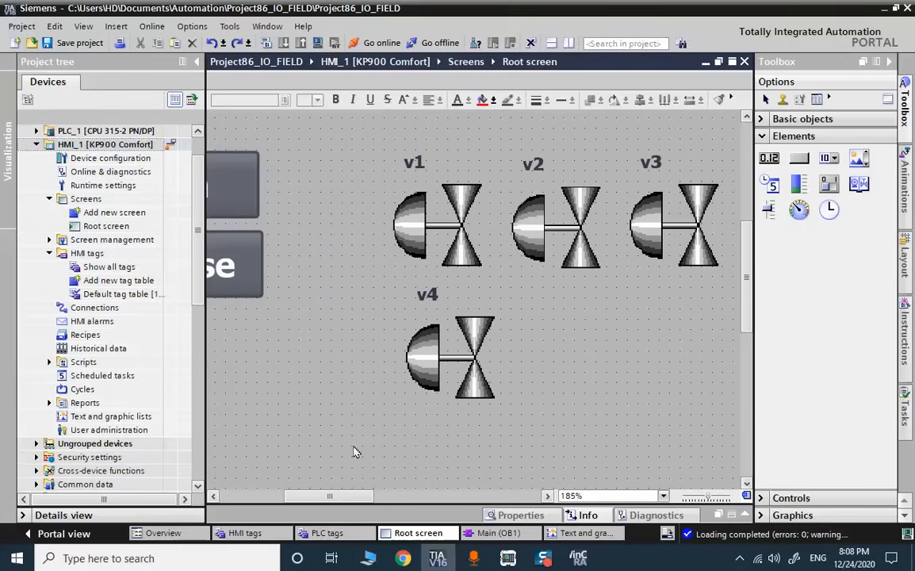
{"action": "left_click_drag", "start_coordinate": [416, 299], "coordinate": [377, 285]}
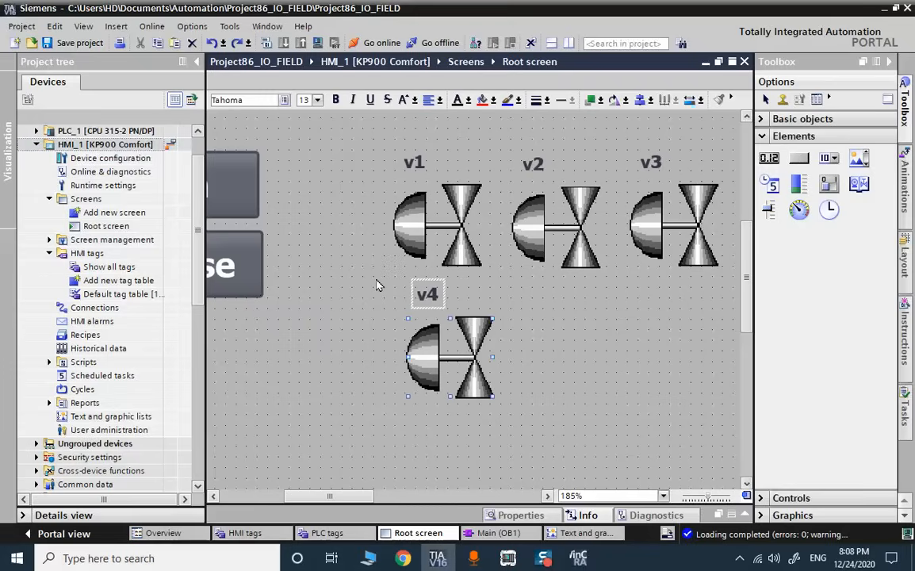
{"action": "key", "text": "ctrl+c"}
{"action": "key", "text": "ctrl+v"}
{"action": "left_click_drag", "start_coordinate": [489, 357], "coordinate": [553, 319]}
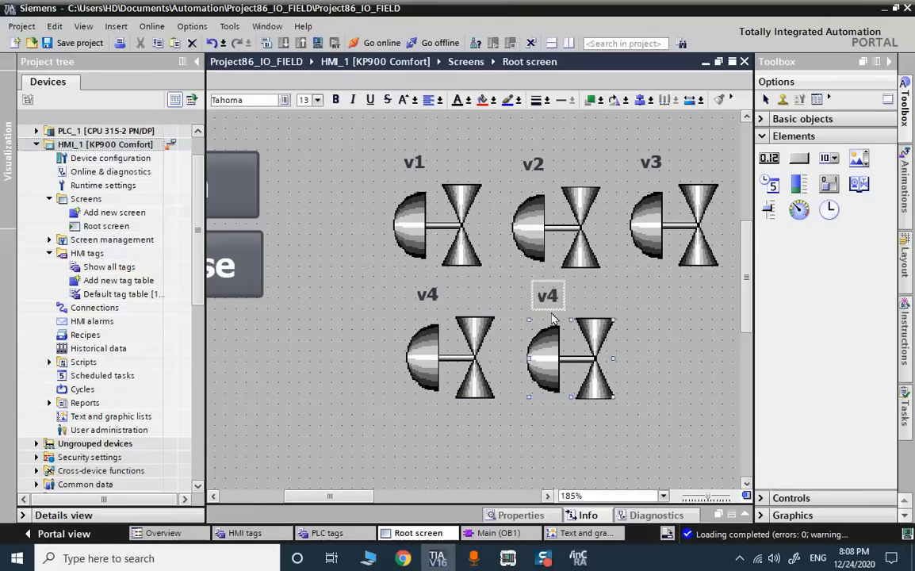
Step: Change the copied label's text above the fifth valve to v5
{"action": "double_click", "coordinate": [549, 297]}
{"action": "left_click", "coordinate": [556, 296]}
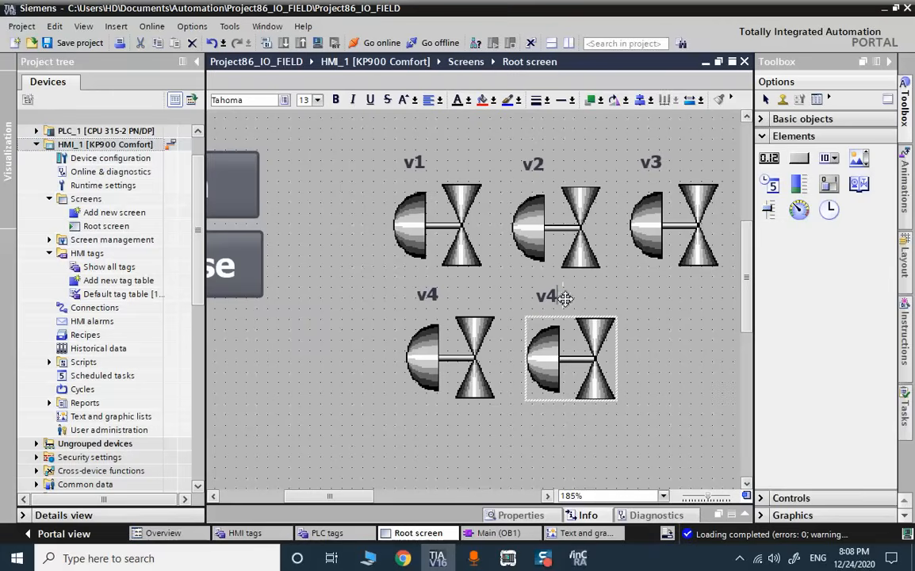
{"action": "type", "text": "5"}
{"action": "key", "text": "Return"}
Step: Set the tag of the fifth valve's Appearance animation to v5 and save the project
{"action": "double_click", "coordinate": [577, 339]}
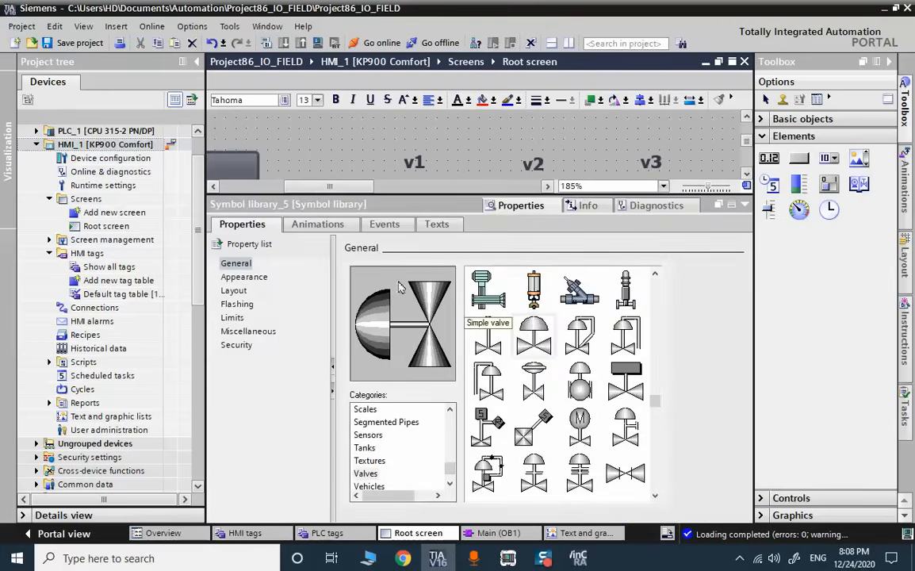
{"action": "left_click", "coordinate": [317, 223]}
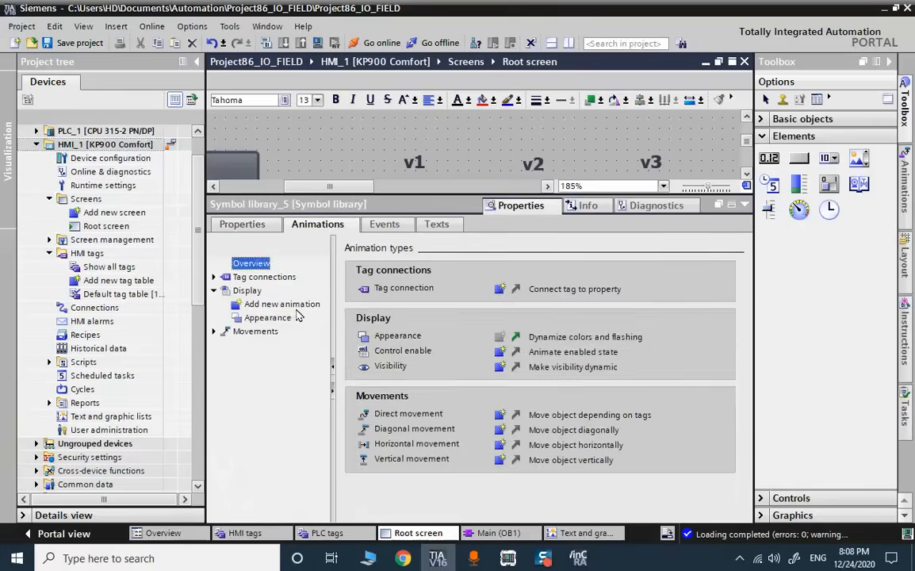
{"action": "left_click", "coordinate": [270, 317]}
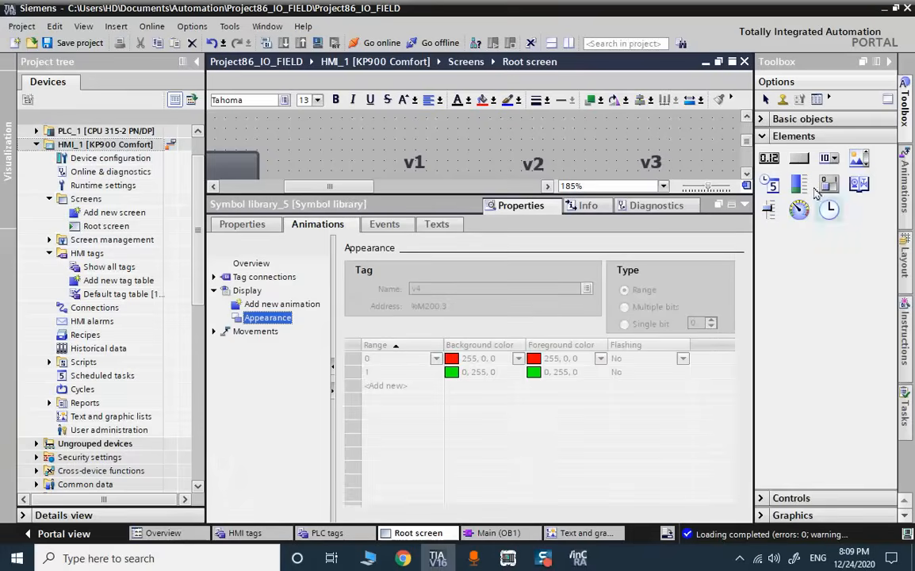
{"action": "left_click", "coordinate": [744, 205]}
{"action": "left_click", "coordinate": [629, 372]}
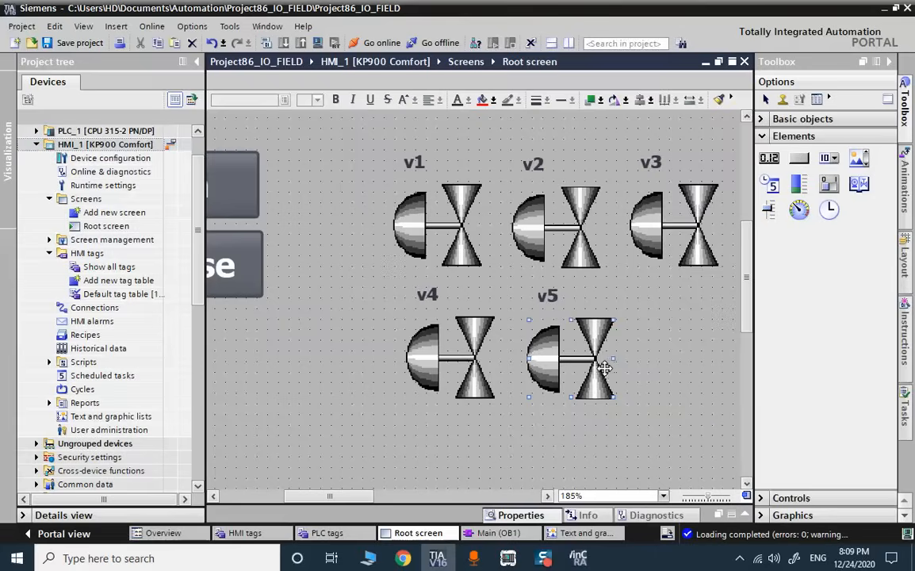
{"action": "right_click", "coordinate": [596, 369]}
{"action": "left_click", "coordinate": [621, 363]}
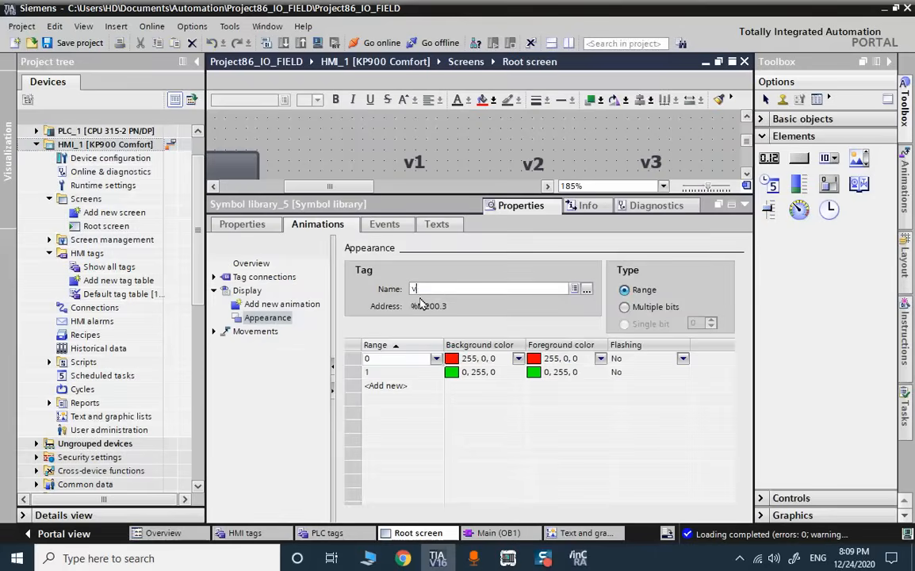
{"action": "type", "text": "5"}
{"action": "left_click", "coordinate": [70, 43]}
{"action": "left_click", "coordinate": [745, 205]}
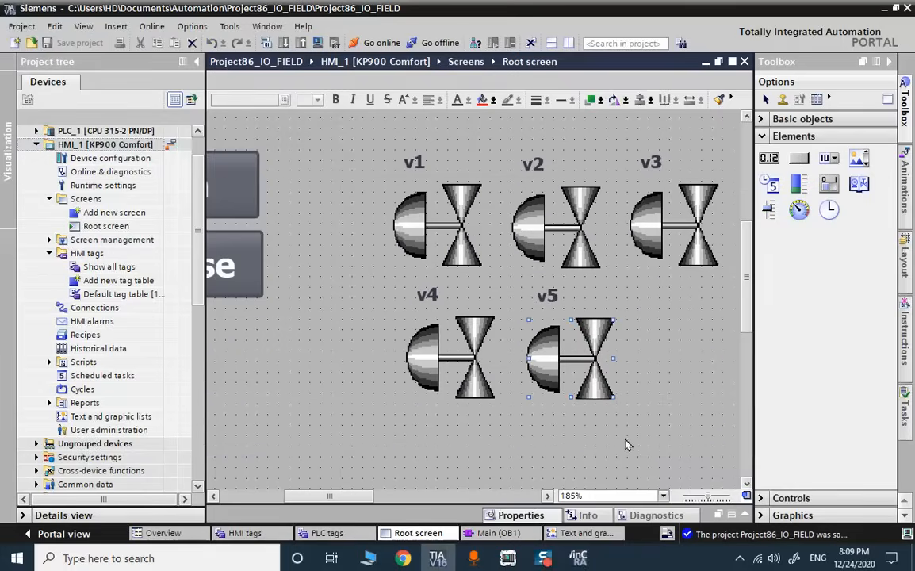
{"action": "left_click", "coordinate": [634, 436]}
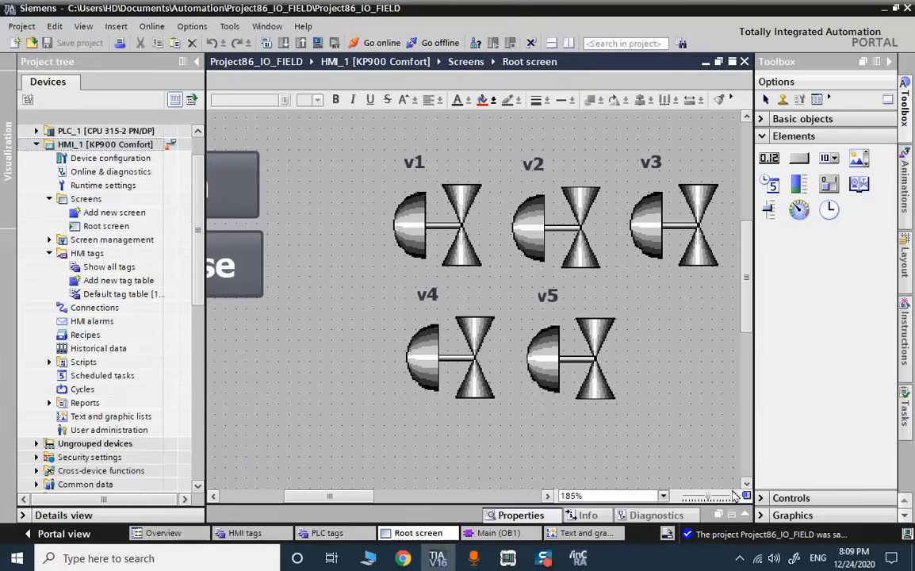
Step: Duplicate the v5 valve symbol and place the copy to its right, below v3
{"action": "left_click", "coordinate": [547, 495]}
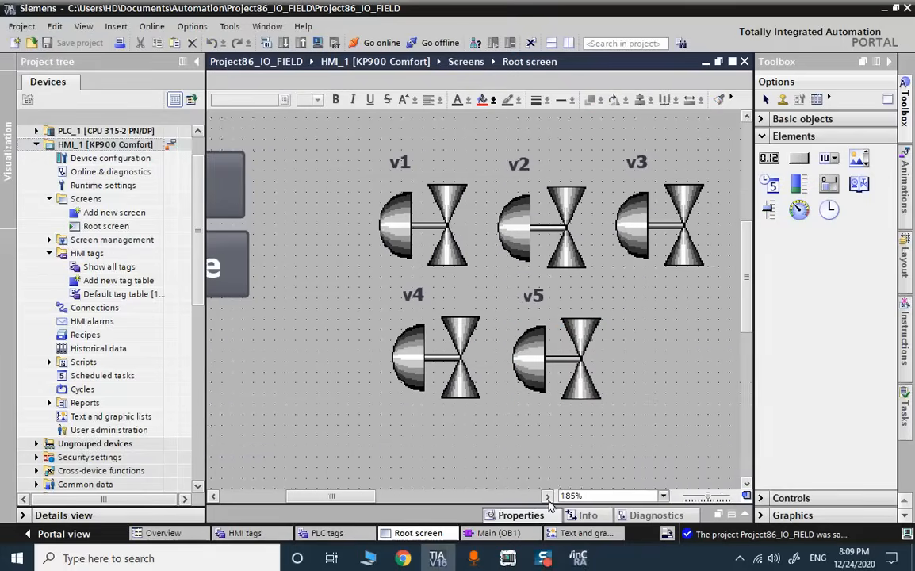
{"action": "left_click", "coordinate": [548, 498]}
{"action": "left_click", "coordinate": [548, 498]}
{"action": "left_click", "coordinate": [548, 499]}
{"action": "left_click", "coordinate": [548, 499]}
{"action": "left_click", "coordinate": [548, 499]}
{"action": "left_click", "coordinate": [548, 499]}
{"action": "left_click", "coordinate": [548, 498]}
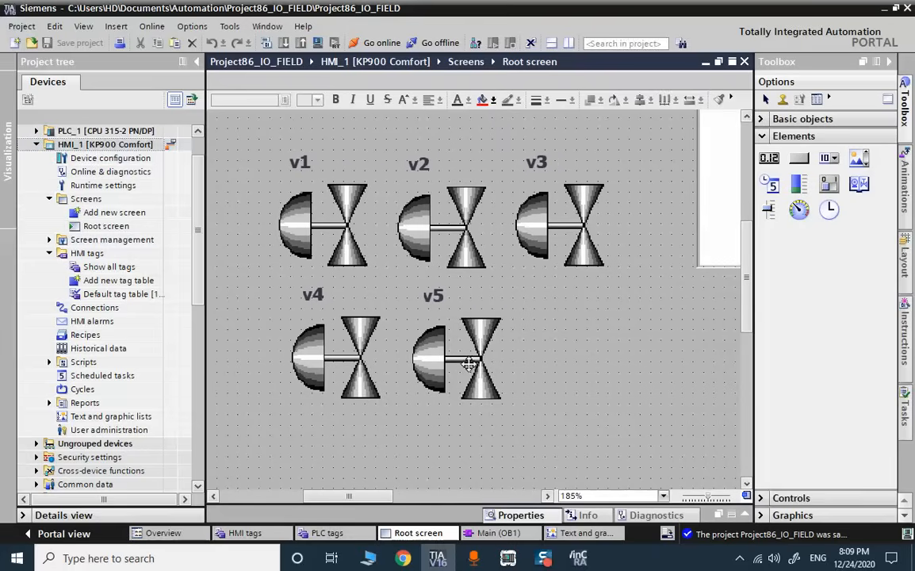
{"action": "left_click_drag", "start_coordinate": [469, 363], "coordinate": [589, 356]}
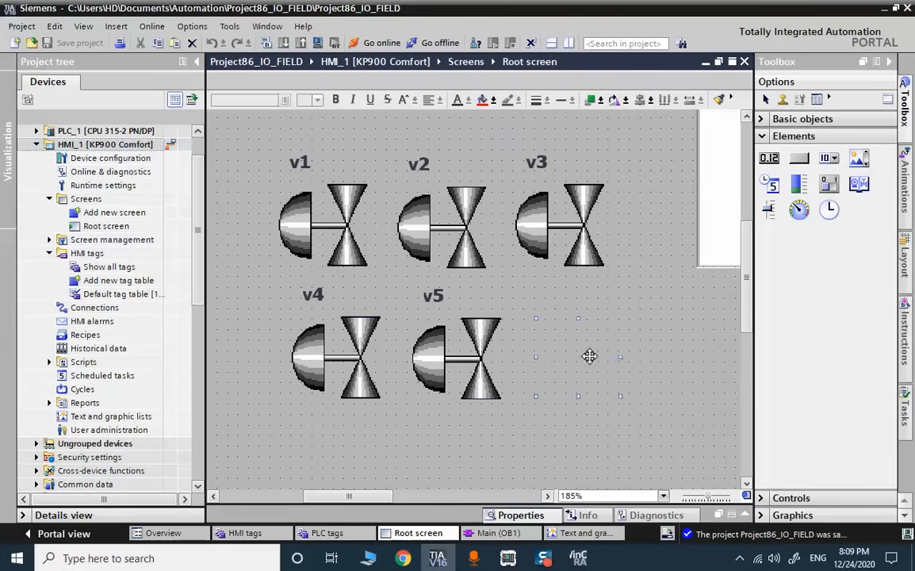
Step: Set the tag of the sixth valve's Appearance animation to v6
{"action": "double_click", "coordinate": [591, 359]}
{"action": "left_click", "coordinate": [432, 294]}
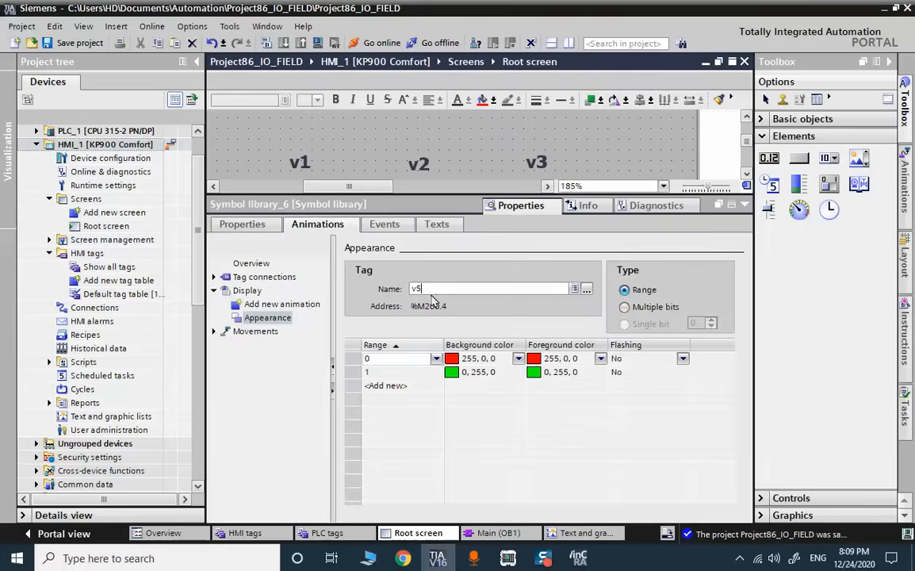
{"action": "type", "text": "6"}
{"action": "key", "text": "Return"}
{"action": "left_click", "coordinate": [745, 205]}
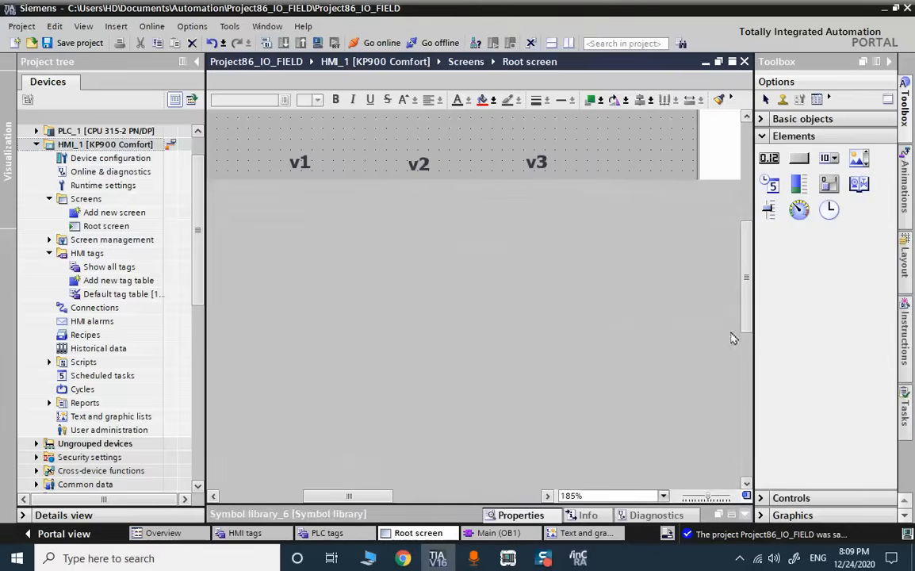
Step: Copy the v5 label, place the copy above the sixth valve and change its text to v6
{"action": "left_click", "coordinate": [435, 298]}
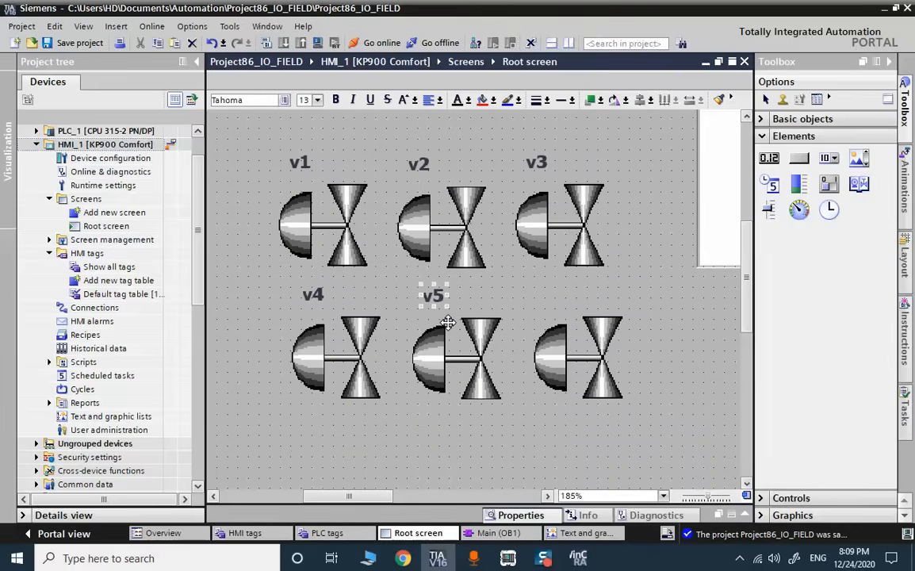
{"action": "key", "text": "ctrl+c"}
{"action": "key", "text": "ctrl+v"}
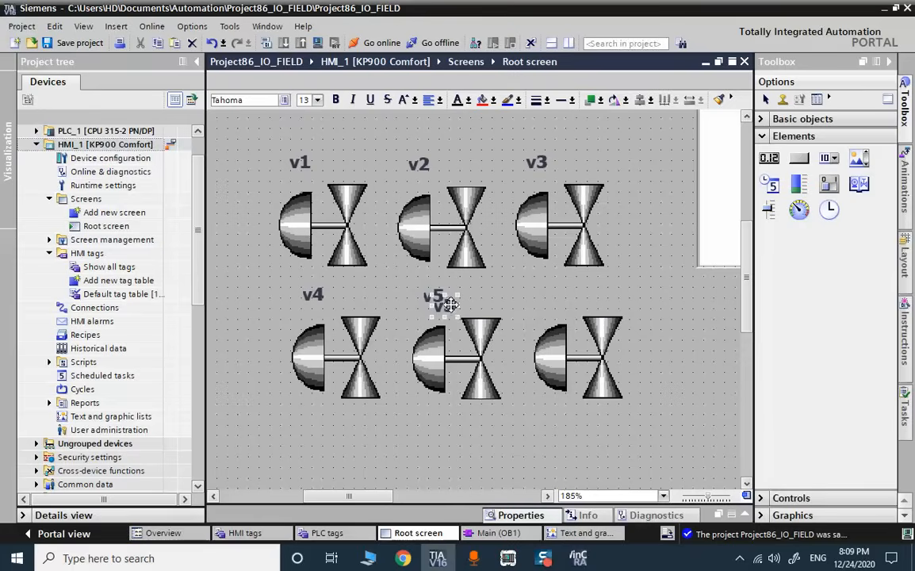
{"action": "left_click_drag", "start_coordinate": [446, 305], "coordinate": [580, 294]}
{"action": "double_click", "coordinate": [579, 294]}
{"action": "left_click", "coordinate": [584, 293]}
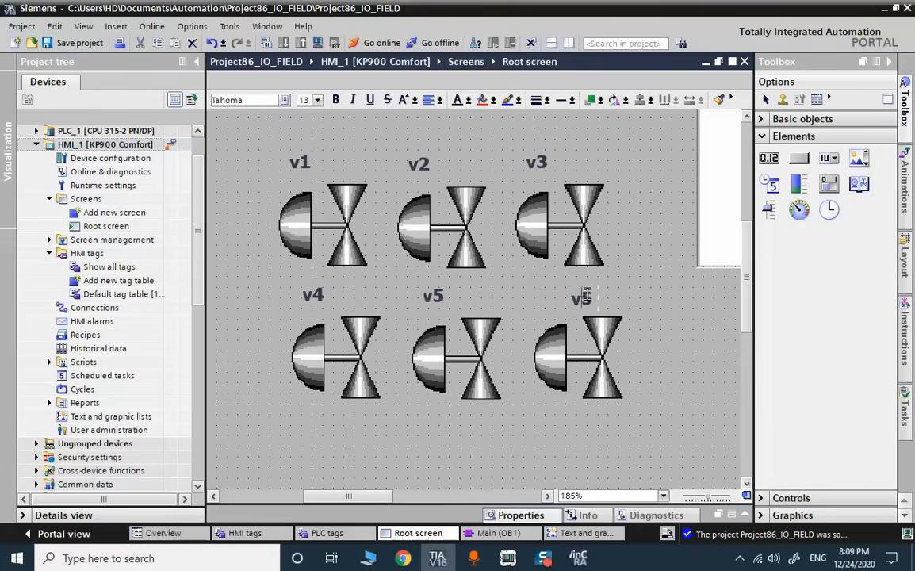
{"action": "double_click", "coordinate": [586, 295]}
{"action": "left_click", "coordinate": [593, 297]}
{"action": "key", "text": "BackSpace"}
{"action": "type", "text": "6"}
{"action": "key", "text": "Return"}
Step: Duplicate the v6 valve symbol below v4 and set the copy's Appearance animation tag to v7
{"action": "scroll", "coordinate": [600, 339], "scroll_direction": "down", "scroll_amount": 5}
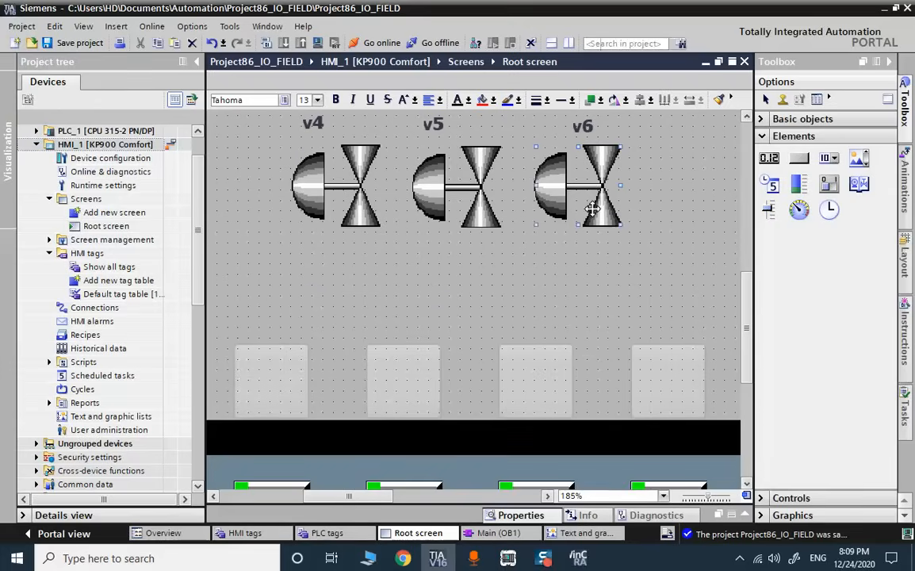
{"action": "left_click_drag", "start_coordinate": [593, 205], "coordinate": [341, 310]}
{"action": "double_click", "coordinate": [390, 278]}
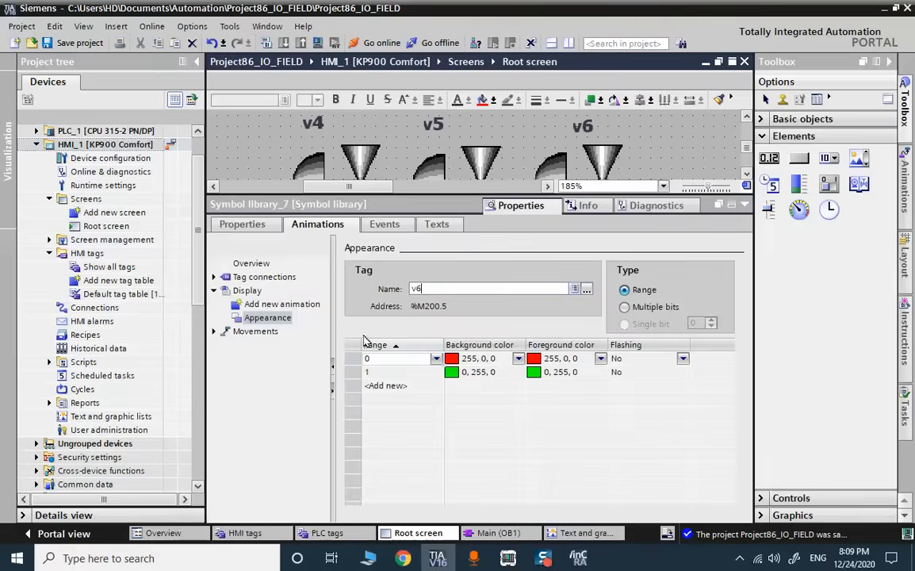
{"action": "type", "text": "7"}
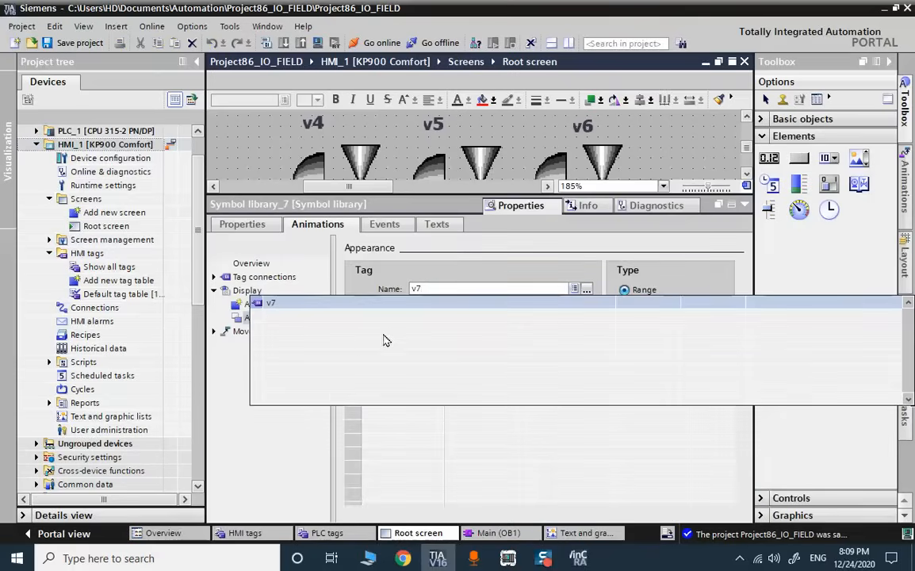
{"action": "left_click", "coordinate": [333, 303]}
{"action": "left_click", "coordinate": [742, 205]}
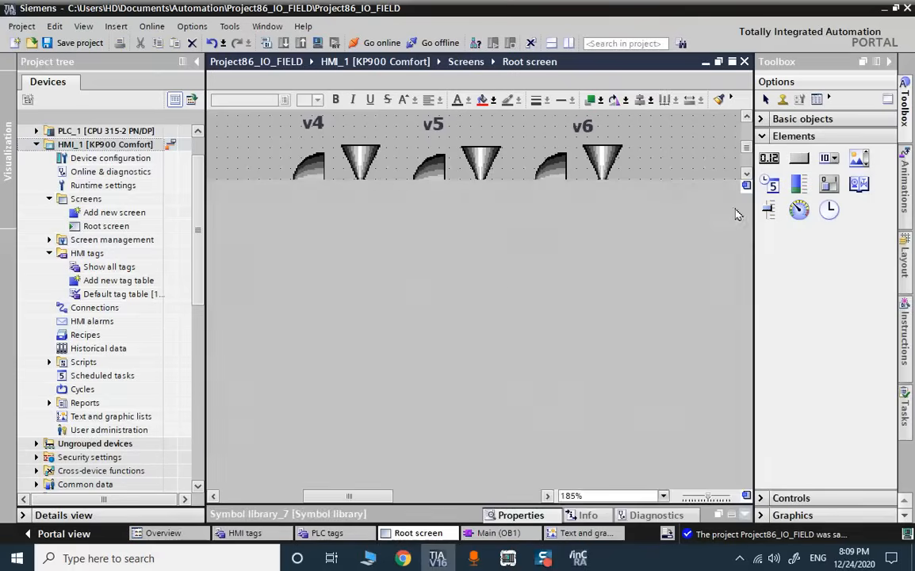
Step: Copy the v6 label, place the copy beside the seventh valve and change its text to v7
{"action": "left_click", "coordinate": [584, 129]}
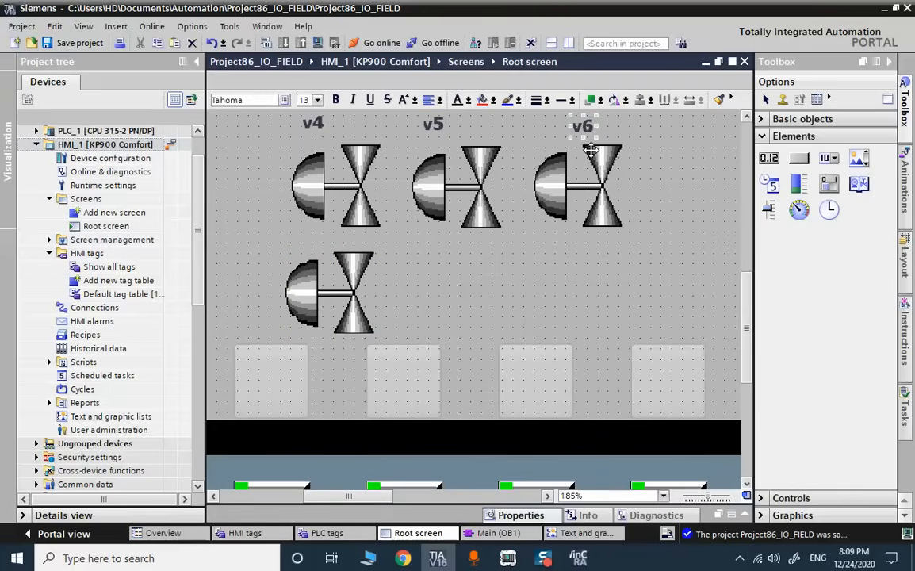
{"action": "key", "text": "ctrl+c"}
{"action": "key", "text": "ctrl+v"}
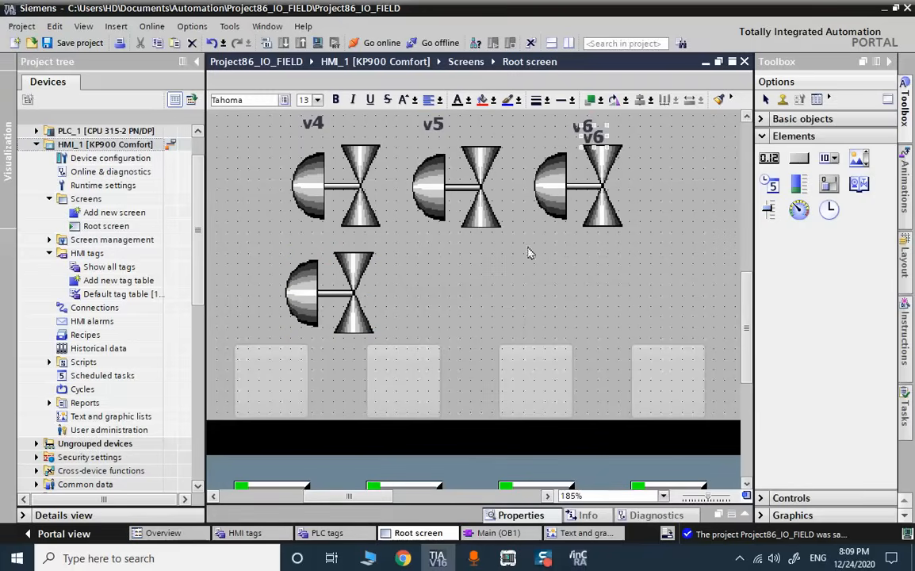
{"action": "left_click_drag", "start_coordinate": [586, 140], "coordinate": [264, 260]}
{"action": "double_click", "coordinate": [263, 259]}
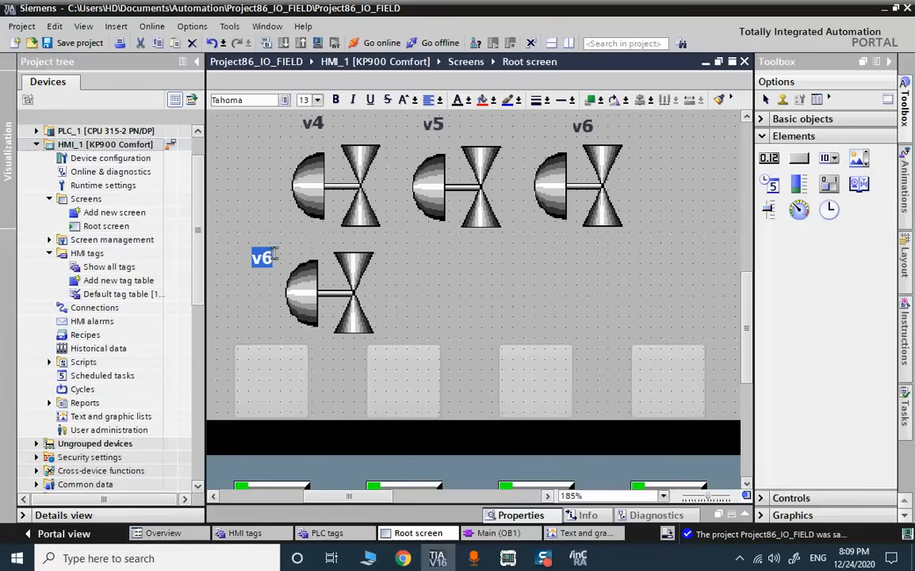
{"action": "left_click", "coordinate": [275, 256]}
{"action": "key", "text": "BackSpace"}
{"action": "type", "text": "7"}
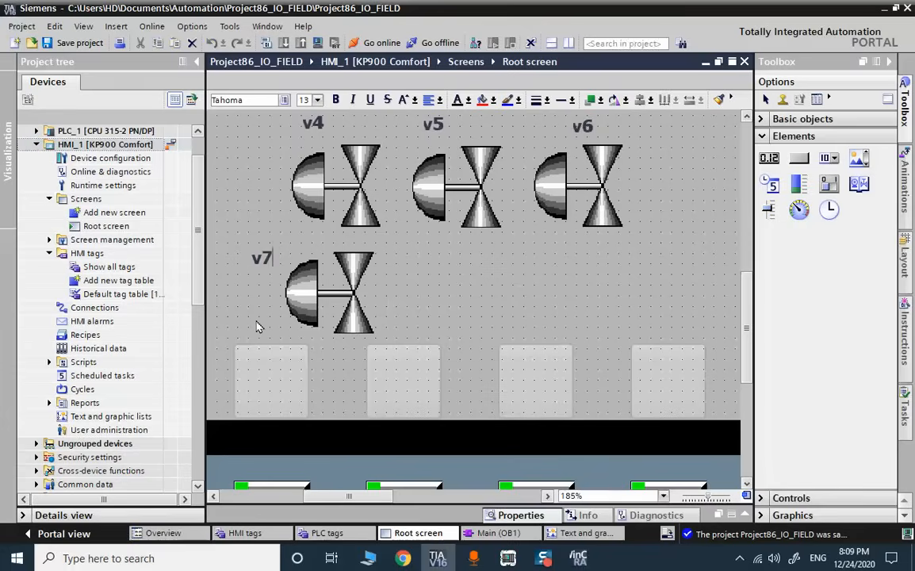
{"action": "left_click", "coordinate": [544, 264]}
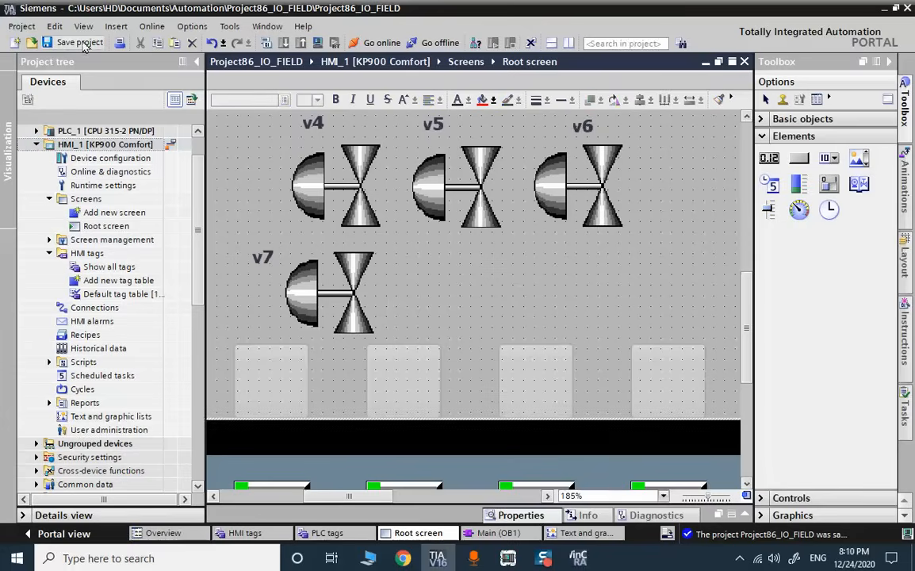
Step: Save the project and start the runtime simulation of HMI_1
{"action": "left_click", "coordinate": [83, 44]}
{"action": "left_click", "coordinate": [286, 43]}
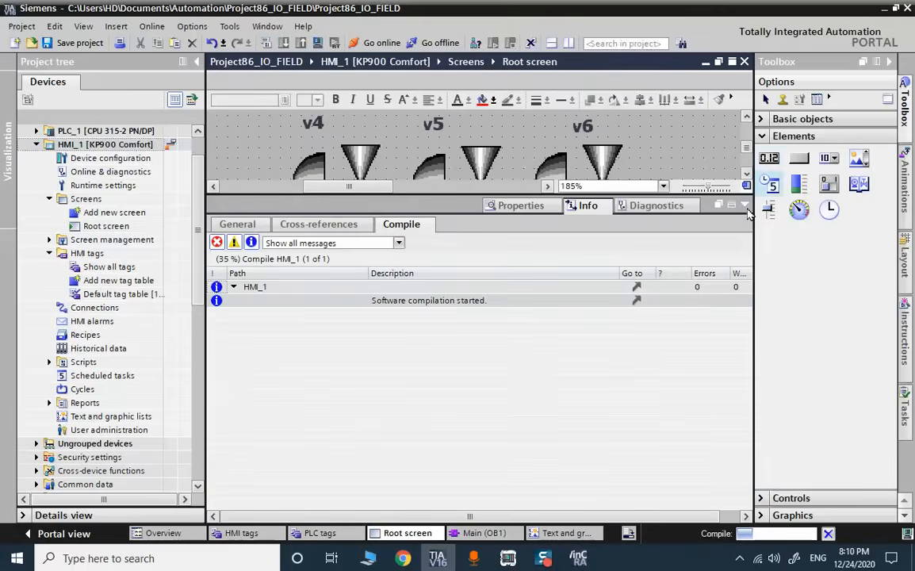
{"action": "left_click", "coordinate": [745, 206]}
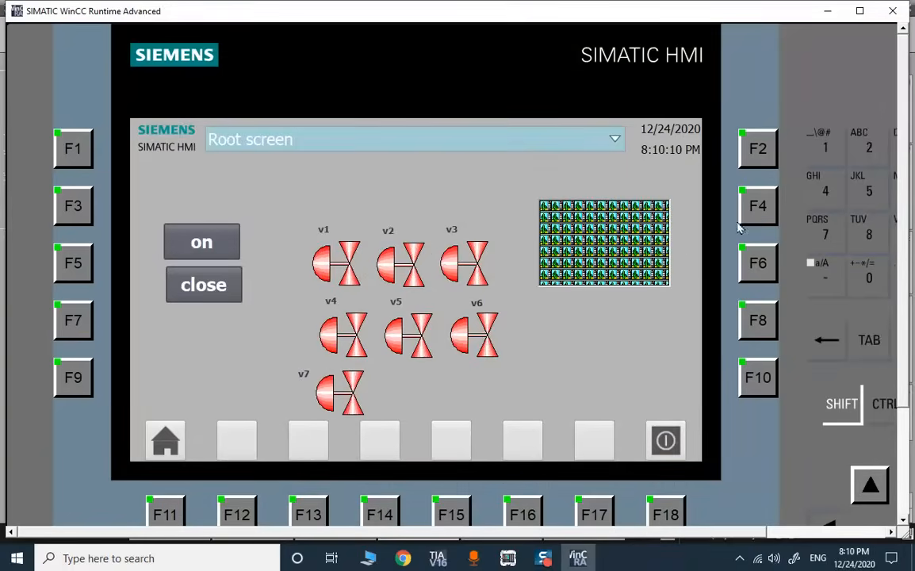
Step: Select 7 in the simulated Graphic I/O field, switch the valve on and close it again
{"action": "left_click", "coordinate": [648, 258]}
{"action": "left_click", "coordinate": [660, 279]}
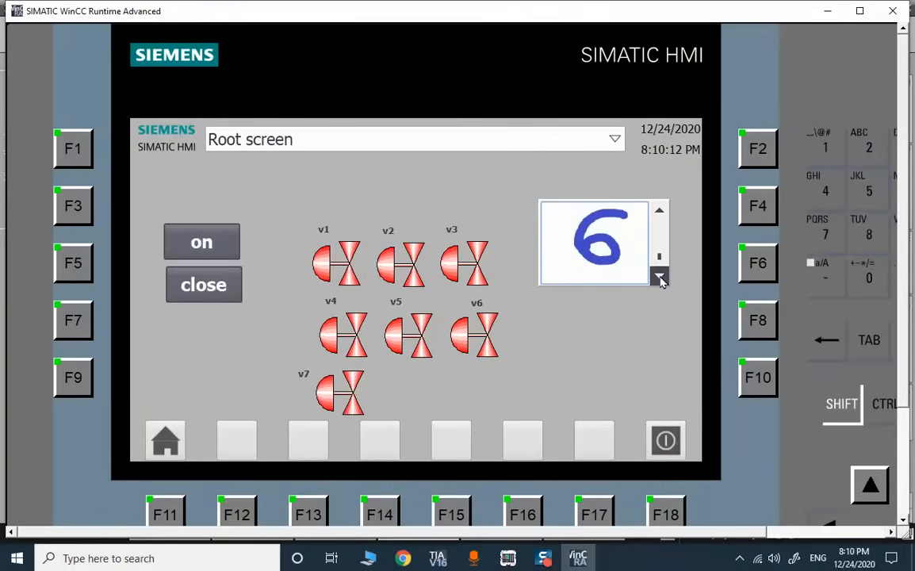
{"action": "left_click", "coordinate": [660, 278]}
{"action": "left_click", "coordinate": [599, 271]}
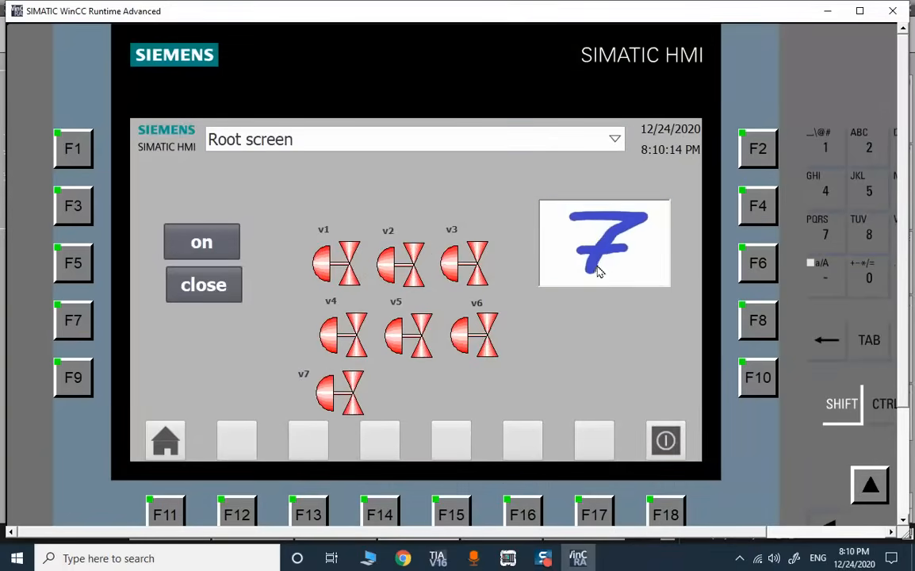
{"action": "left_click", "coordinate": [198, 255]}
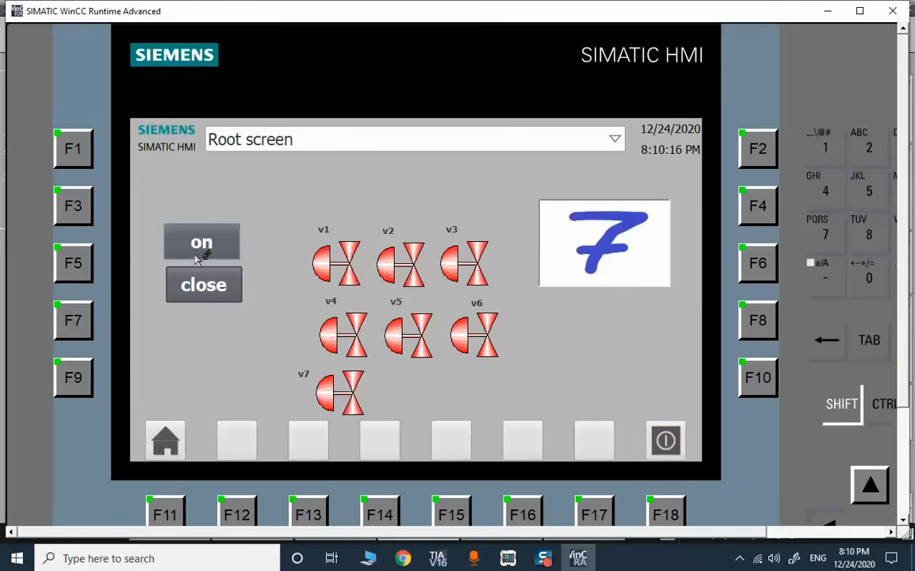
{"action": "left_click", "coordinate": [199, 285]}
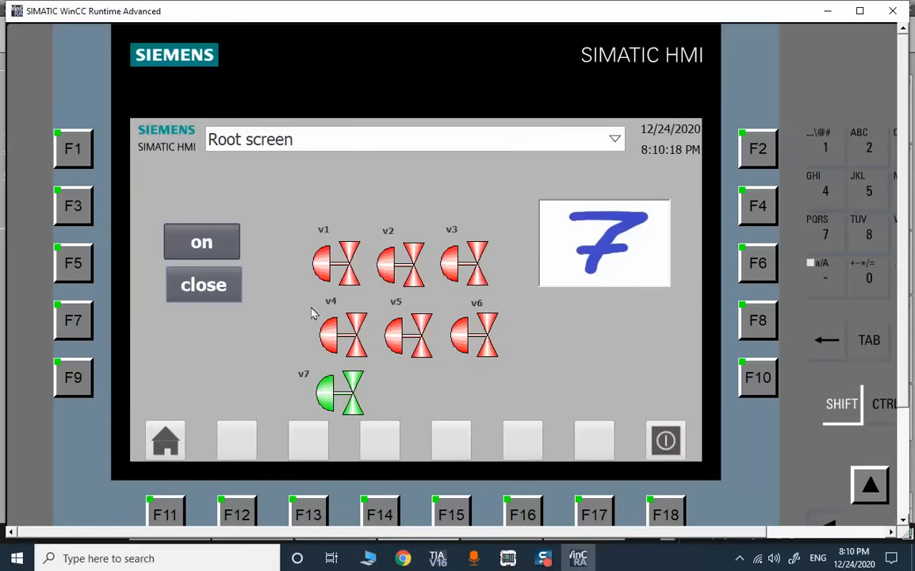
Step: Select 5 in the simulated Graphic I/O field, switch the valve on and close it again
{"action": "left_click", "coordinate": [657, 274]}
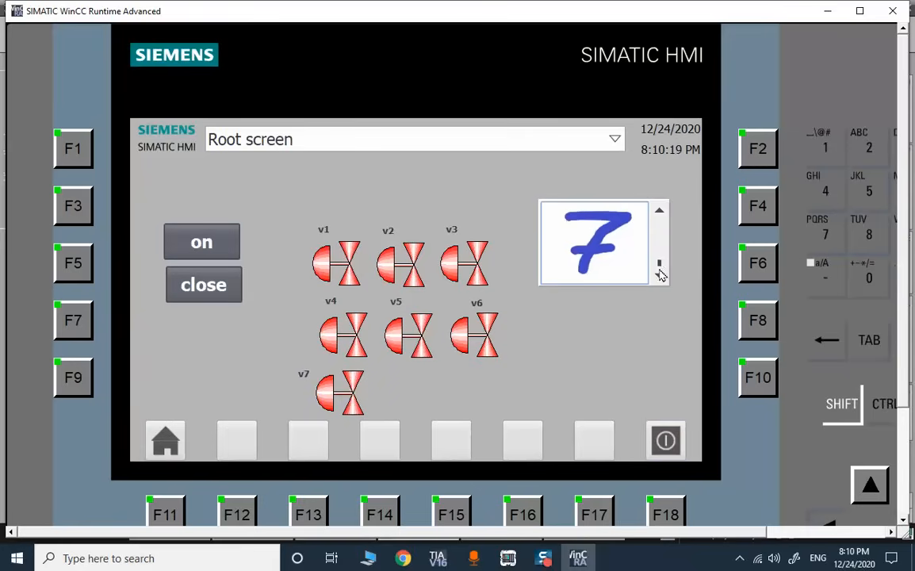
{"action": "left_click", "coordinate": [658, 210]}
{"action": "left_click", "coordinate": [658, 211]}
{"action": "left_click", "coordinate": [623, 272]}
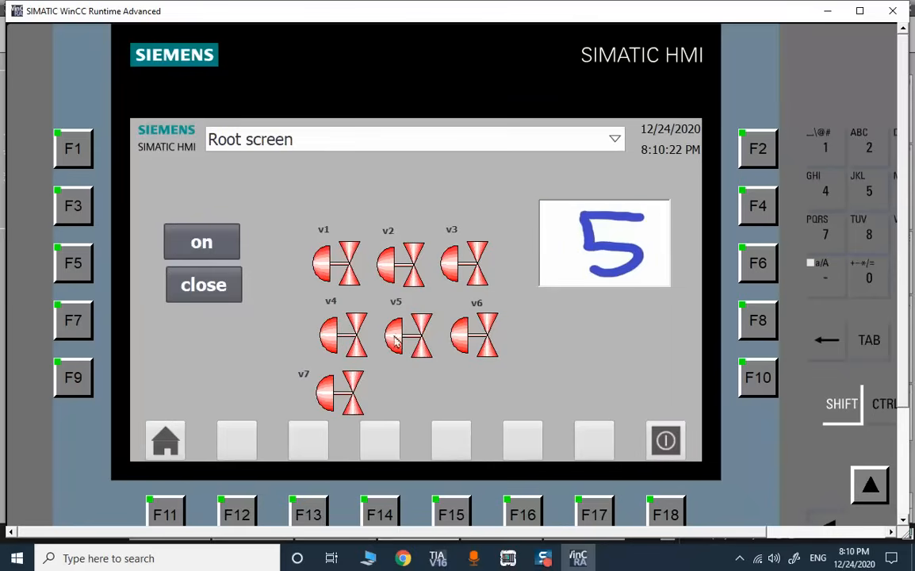
{"action": "left_click", "coordinate": [220, 241]}
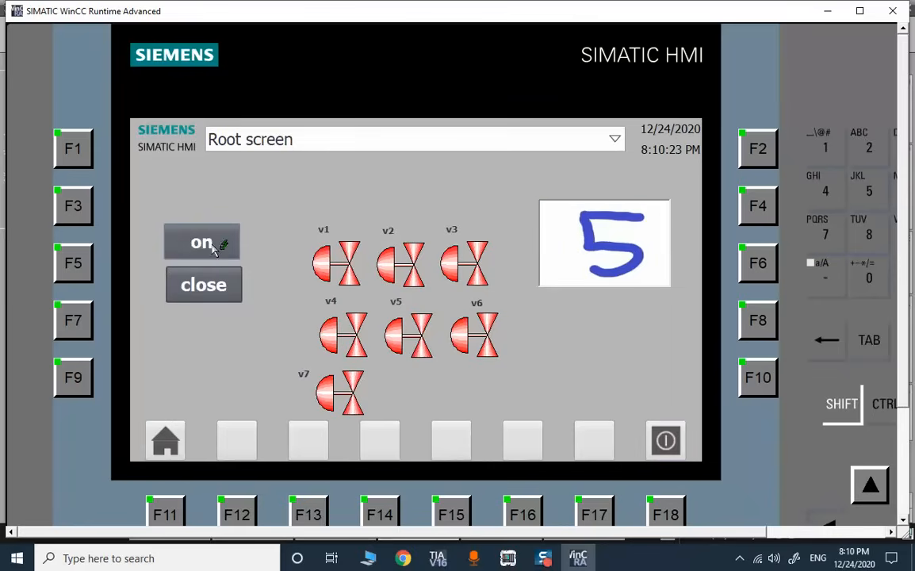
{"action": "left_click", "coordinate": [208, 288]}
Step: Select 6 in the simulated Graphic I/O field, switch the valve on and close it again
{"action": "left_click", "coordinate": [644, 251]}
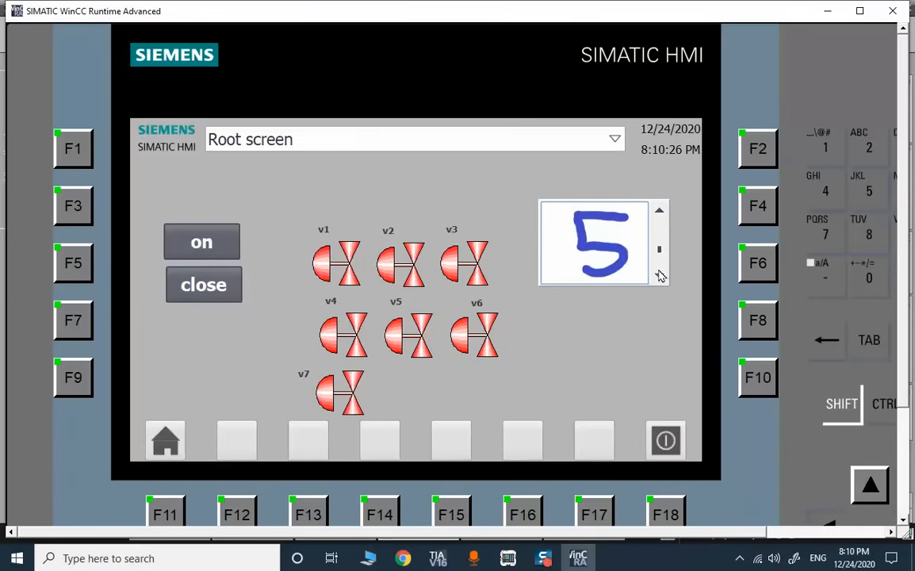
{"action": "left_click", "coordinate": [658, 274]}
{"action": "left_click", "coordinate": [551, 231]}
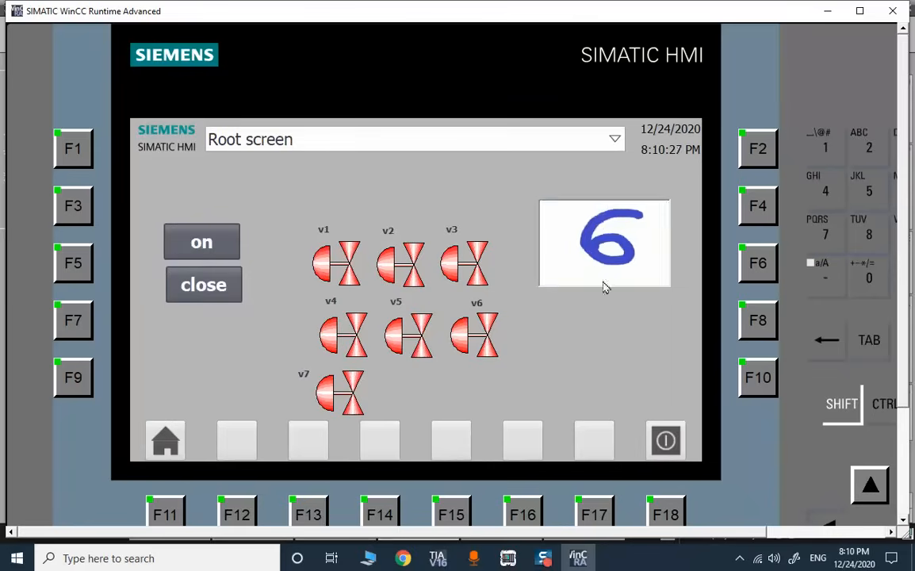
{"action": "left_click", "coordinate": [220, 249]}
{"action": "left_click", "coordinate": [219, 276]}
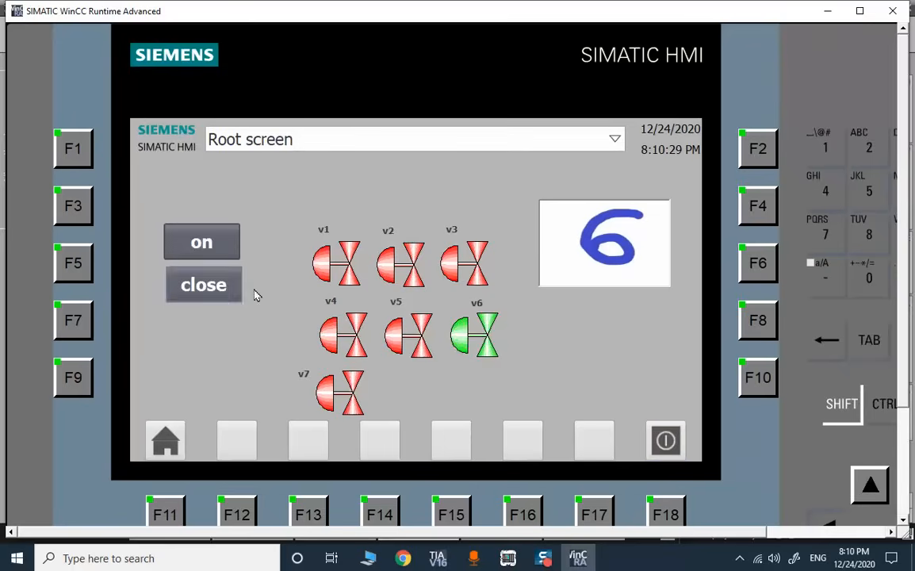
Step: Select 4 in the simulated Graphic I/O field, switch the valve on and close it again
{"action": "left_click", "coordinate": [648, 255]}
{"action": "left_click", "coordinate": [659, 210]}
{"action": "left_click", "coordinate": [659, 210]}
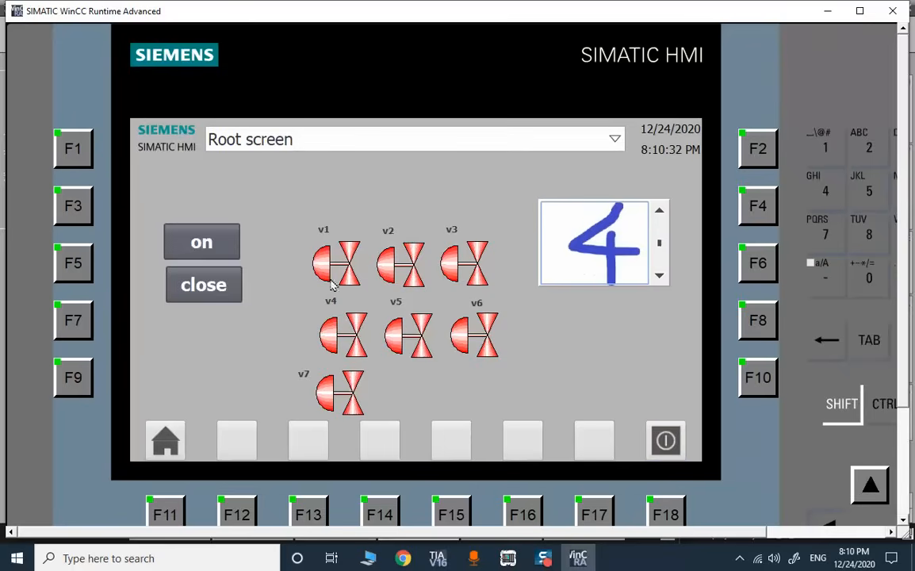
{"action": "left_click", "coordinate": [631, 268]}
{"action": "left_click", "coordinate": [226, 244]}
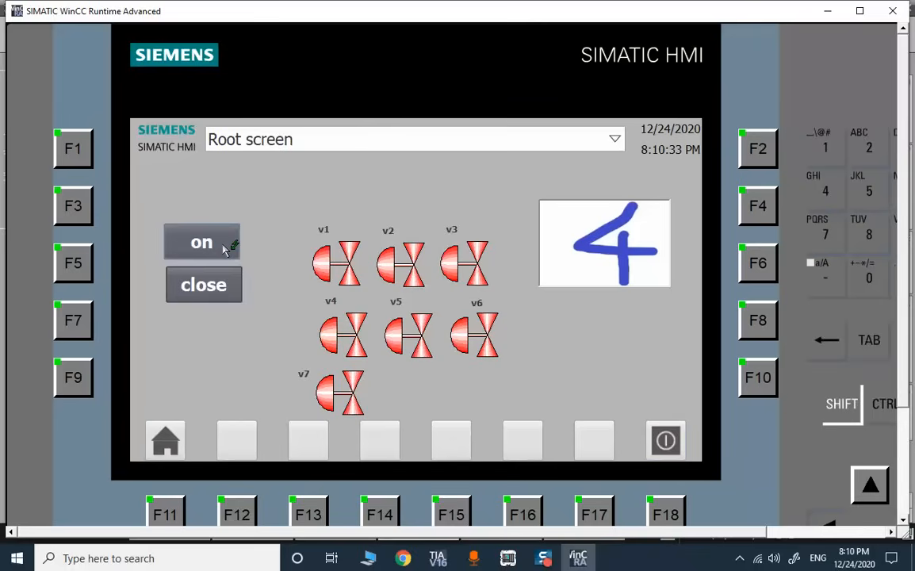
{"action": "left_click", "coordinate": [214, 290]}
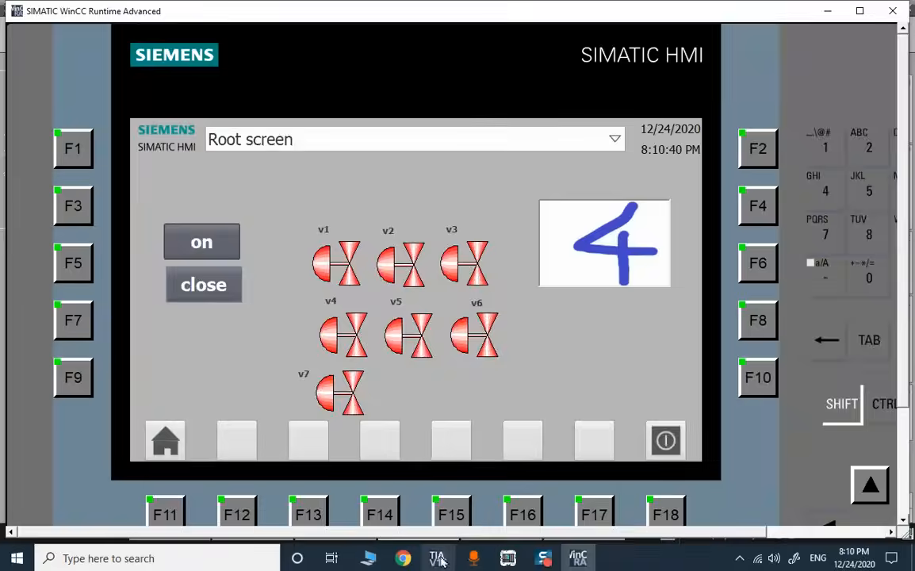
Step: Switch to TIA Portal and review the Graphic I/O field on the Root screen and the valve comparison networks in Main (OB1)
{"action": "key", "text": "alt+Tab"}
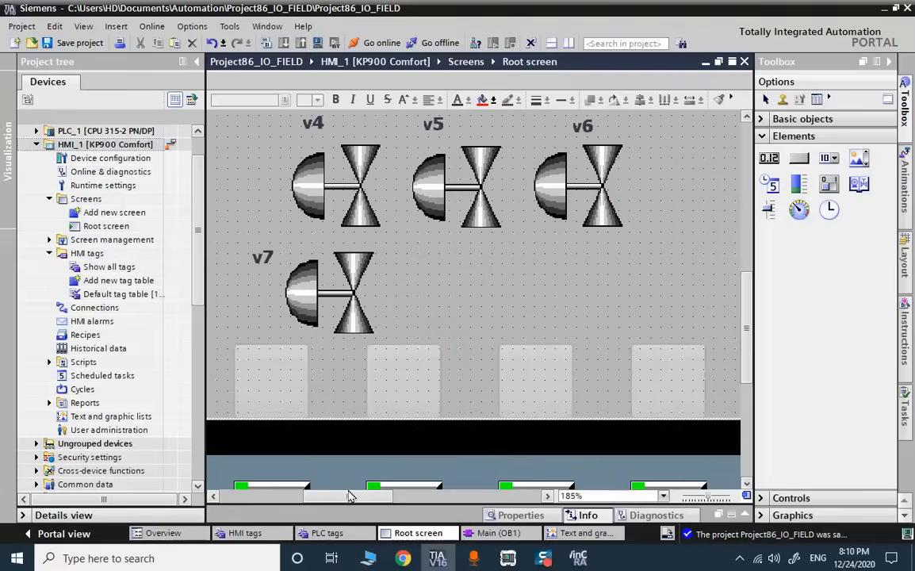
{"action": "left_click_drag", "start_coordinate": [348, 492], "coordinate": [398, 495]}
{"action": "scroll", "coordinate": [511, 306], "scroll_direction": "up", "scroll_amount": 3}
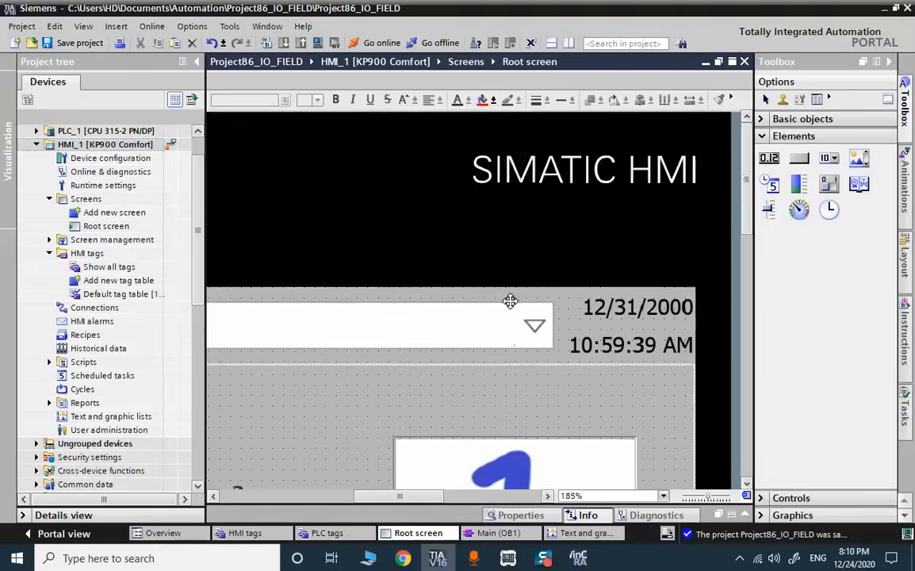
{"action": "scroll", "coordinate": [512, 303], "scroll_direction": "down", "scroll_amount": 1}
{"action": "left_click", "coordinate": [543, 307]}
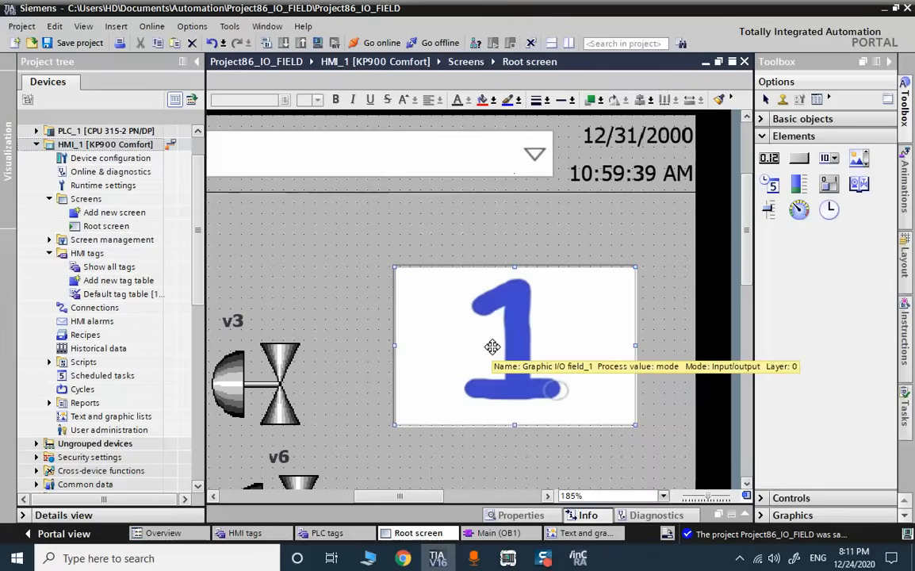
{"action": "scroll", "coordinate": [541, 372], "scroll_direction": "down", "scroll_amount": 2}
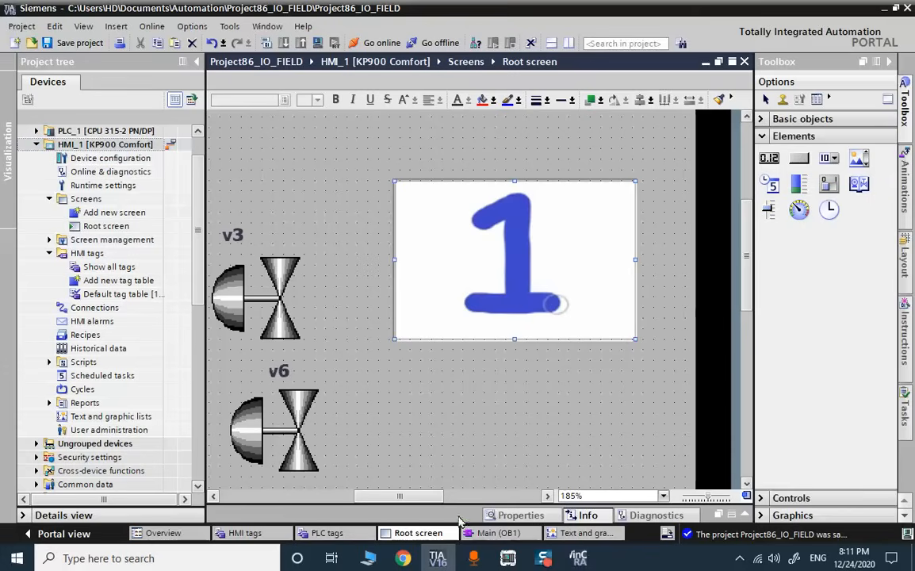
{"action": "left_click", "coordinate": [497, 533]}
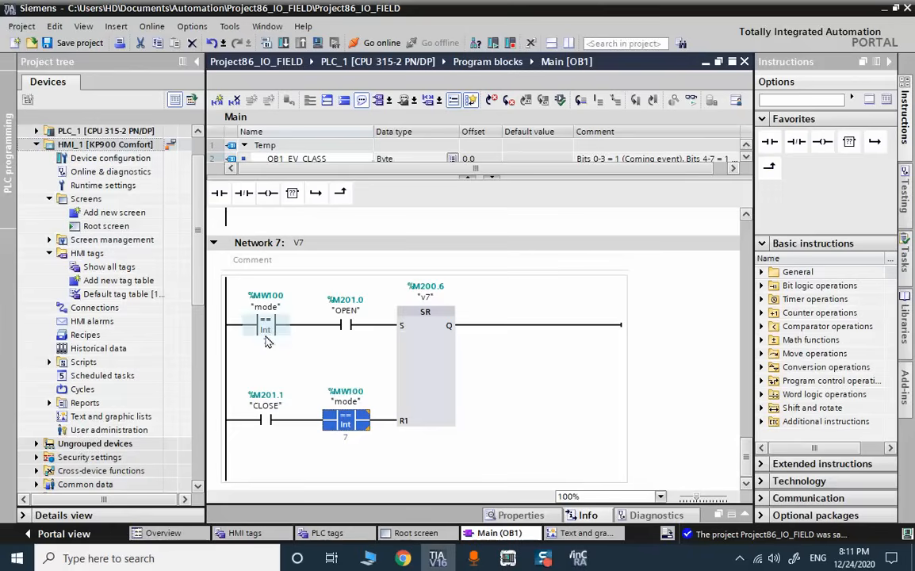
{"action": "scroll", "coordinate": [267, 341], "scroll_direction": "up", "scroll_amount": 3}
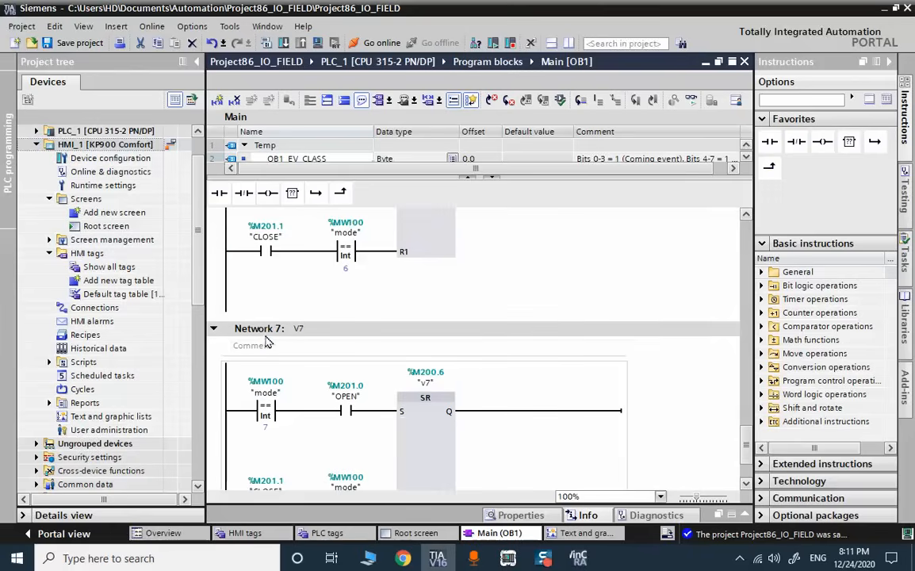
Step: Return to the WinCC Runtime simulation and try to switch valve 2 on and close it by browsing the Graphic I/O field to 2
{"action": "left_click", "coordinate": [578, 559]}
{"action": "mouse_move", "coordinate": [598, 262]}
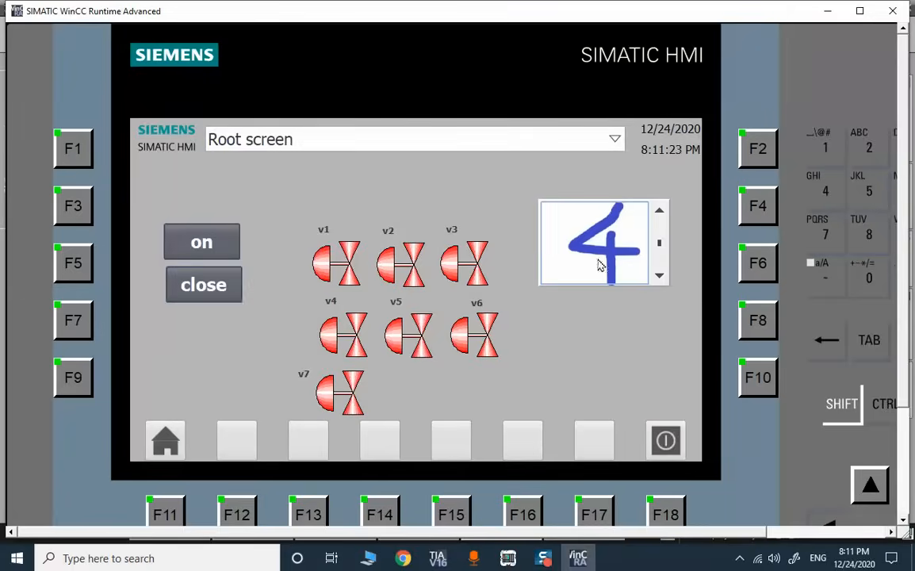
{"action": "left_click", "coordinate": [658, 212]}
{"action": "left_click", "coordinate": [657, 212]}
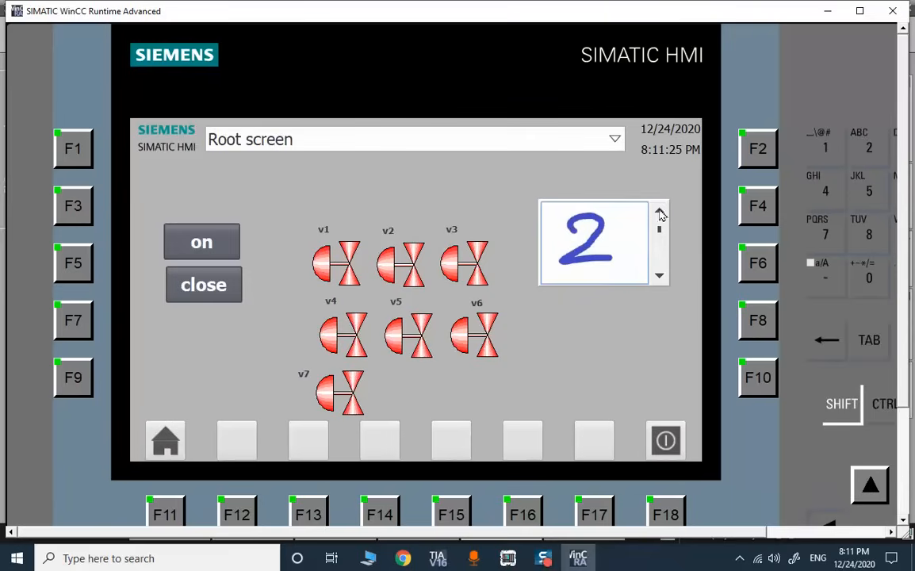
{"action": "left_click", "coordinate": [208, 247]}
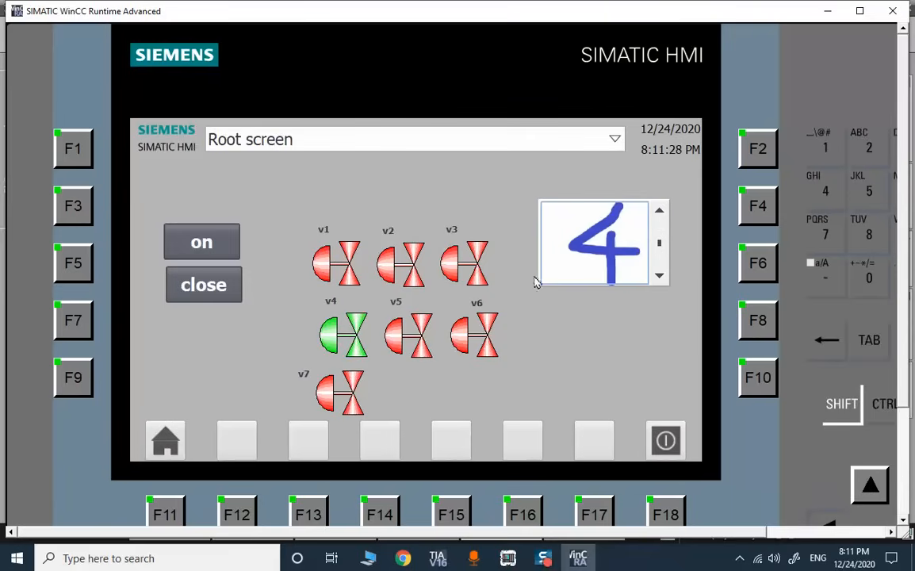
{"action": "left_click", "coordinate": [657, 213]}
{"action": "left_click", "coordinate": [227, 290]}
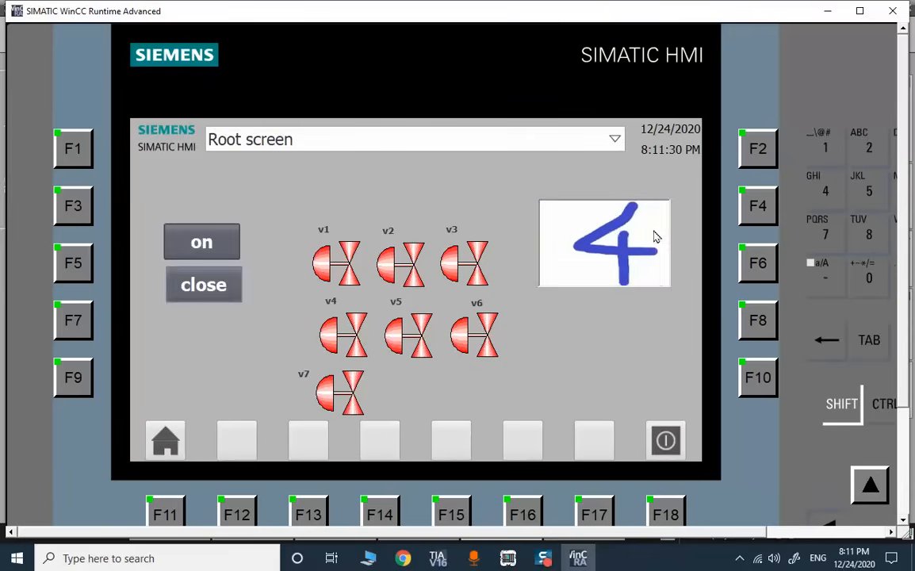
Step: Select and confirm 2 in the simulated Graphic I/O field, switch the valve on and close it again
{"action": "left_click", "coordinate": [654, 237]}
{"action": "double_click", "coordinate": [659, 211]}
{"action": "left_click", "coordinate": [584, 261]}
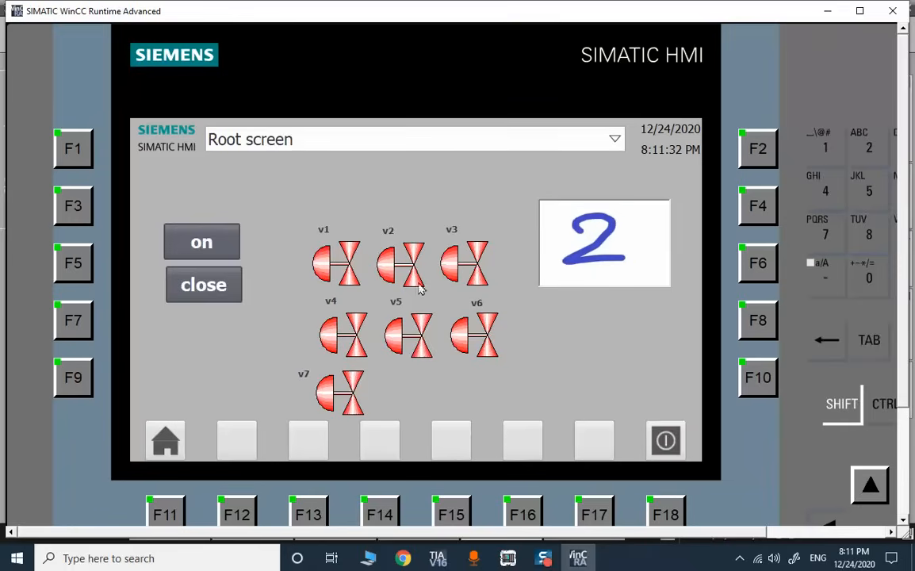
{"action": "left_click", "coordinate": [225, 241]}
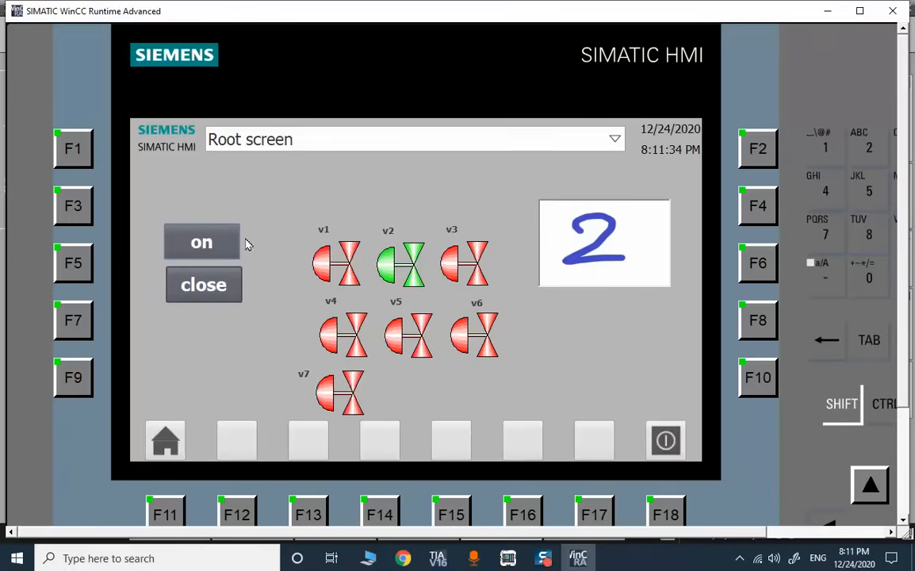
{"action": "left_click", "coordinate": [233, 283]}
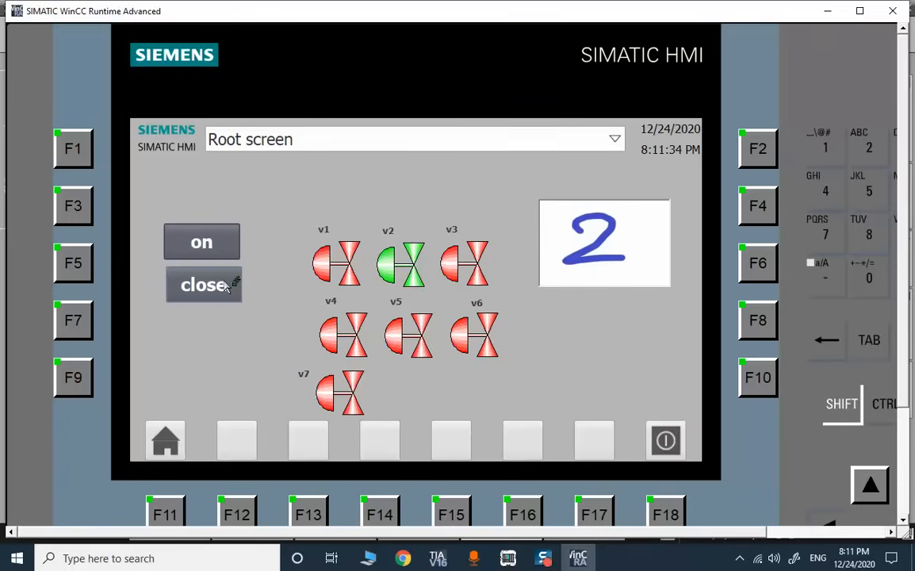
Step: Select and confirm 5 in the simulated Graphic I/O field and operate the valve with the on and close controls, leaving it closed
{"action": "left_click", "coordinate": [611, 256]}
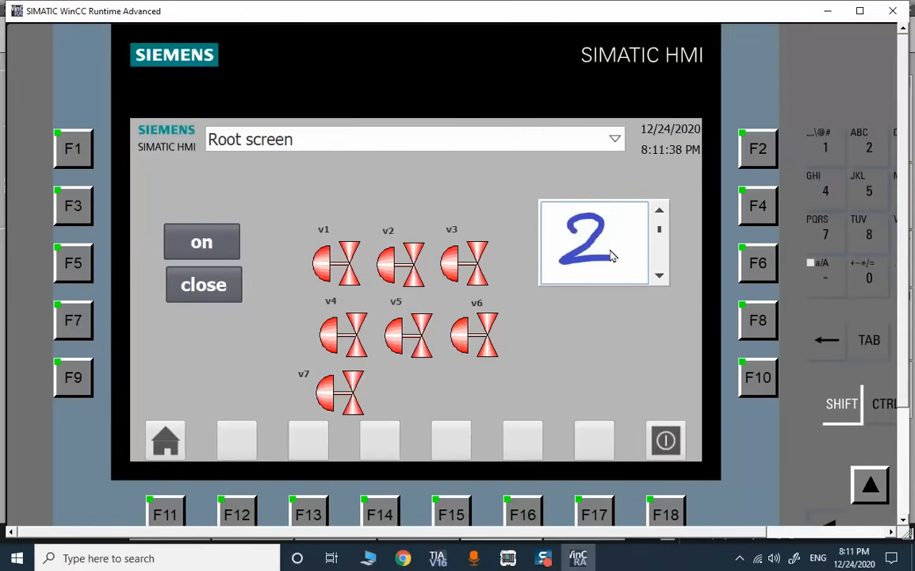
{"action": "left_click", "coordinate": [659, 271]}
{"action": "left_click", "coordinate": [659, 271]}
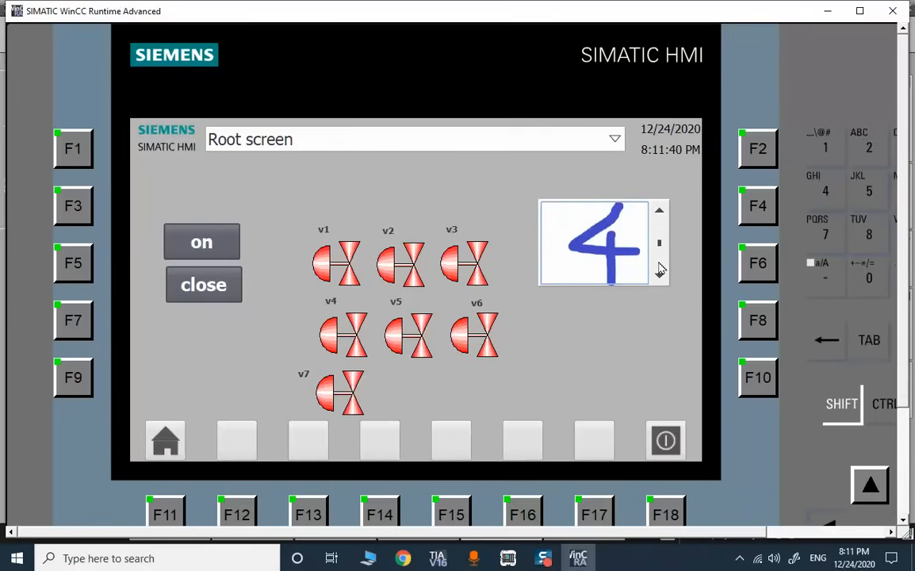
{"action": "left_click", "coordinate": [658, 271]}
{"action": "left_click", "coordinate": [611, 265]}
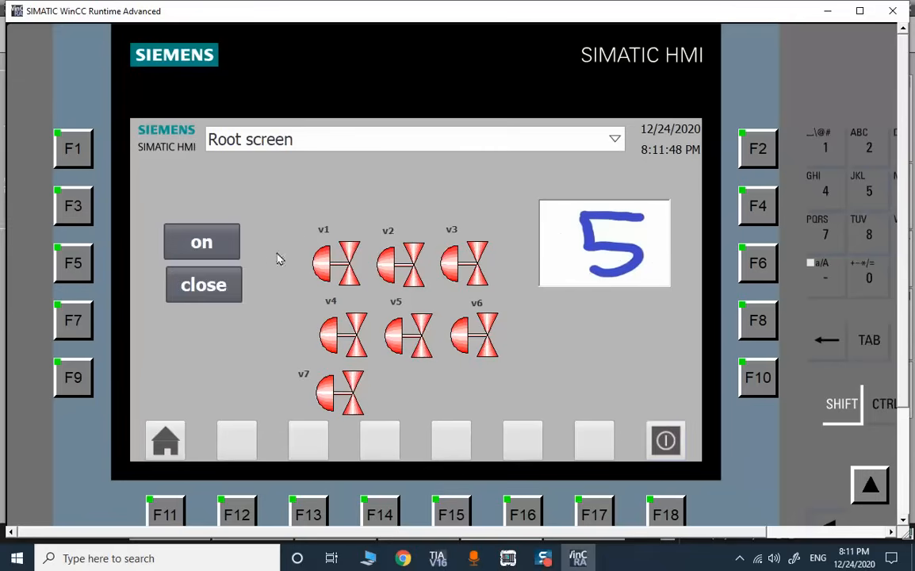
{"action": "left_click", "coordinate": [404, 339]}
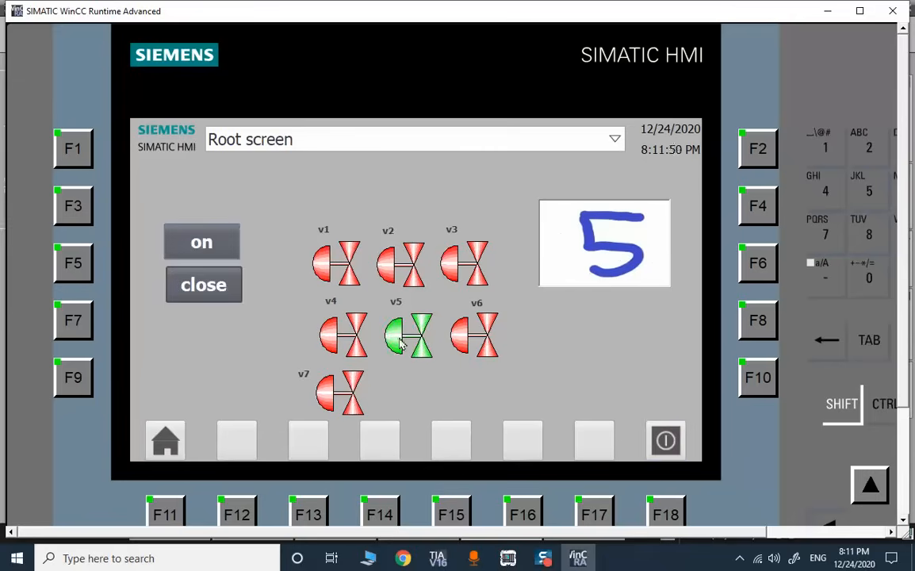
{"action": "left_click", "coordinate": [232, 291]}
{"action": "left_click", "coordinate": [217, 252]}
{"action": "left_click", "coordinate": [212, 295]}
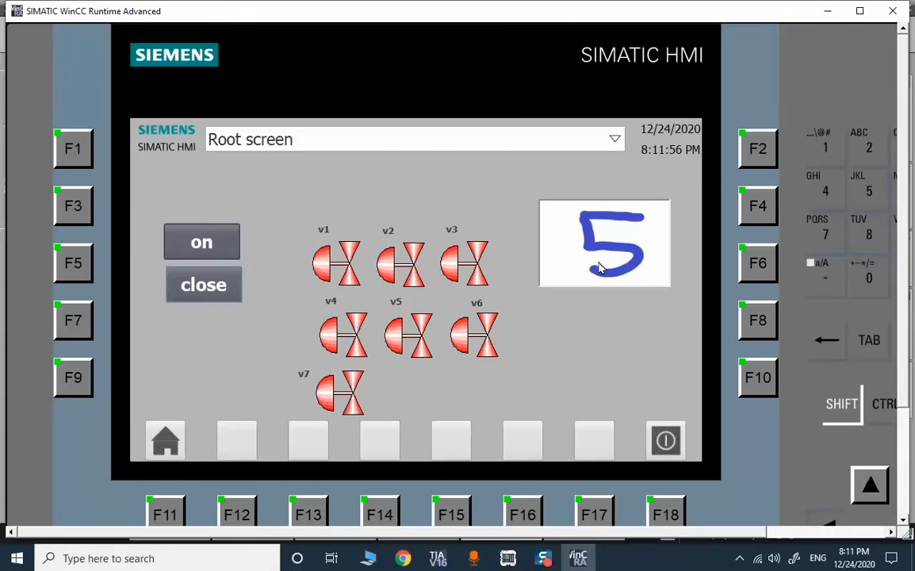